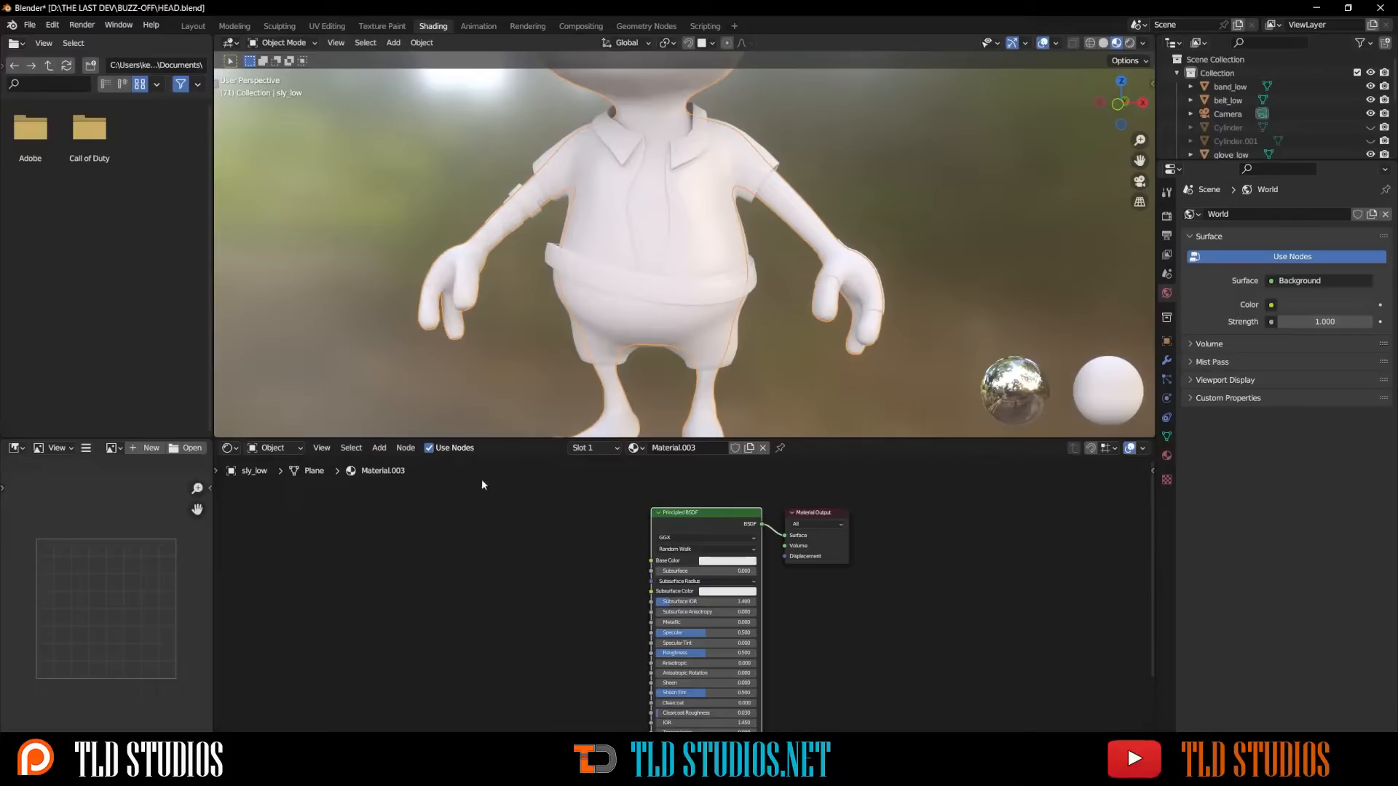
# - Open Preferences, search the add-ons for node, and save the preferences with Node Wrangler enabled
pyautogui.click(54, 27)
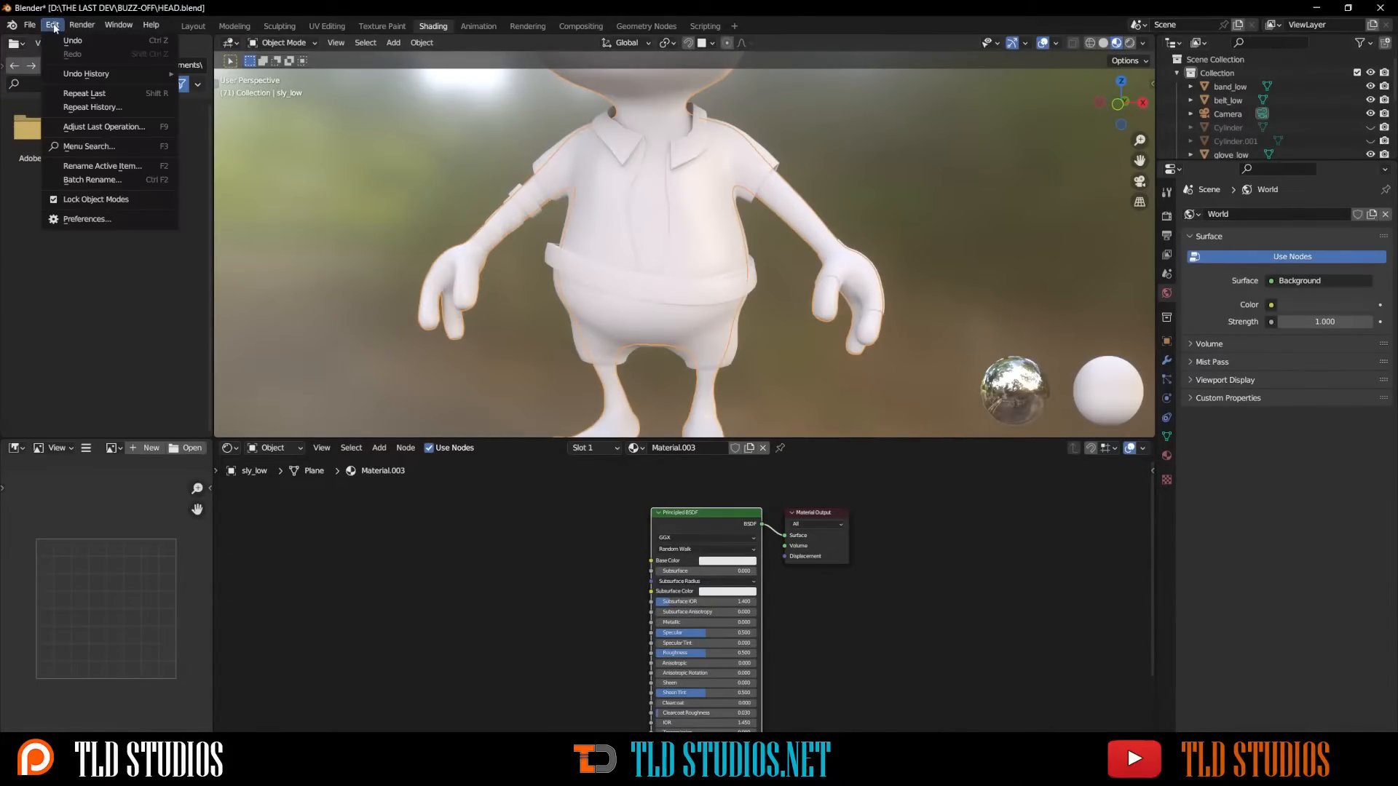
pyautogui.click(102, 219)
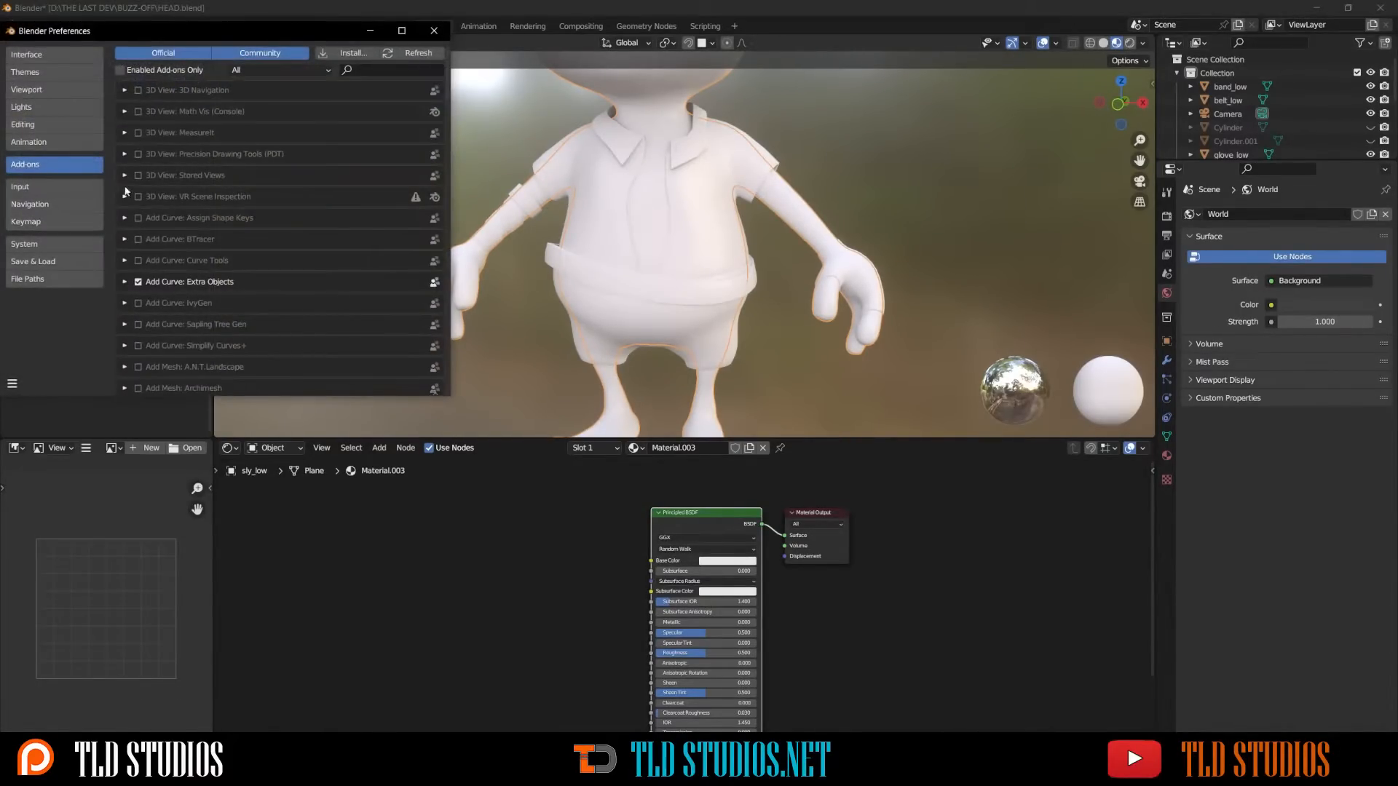
pyautogui.click(367, 69)
pyautogui.write('node')
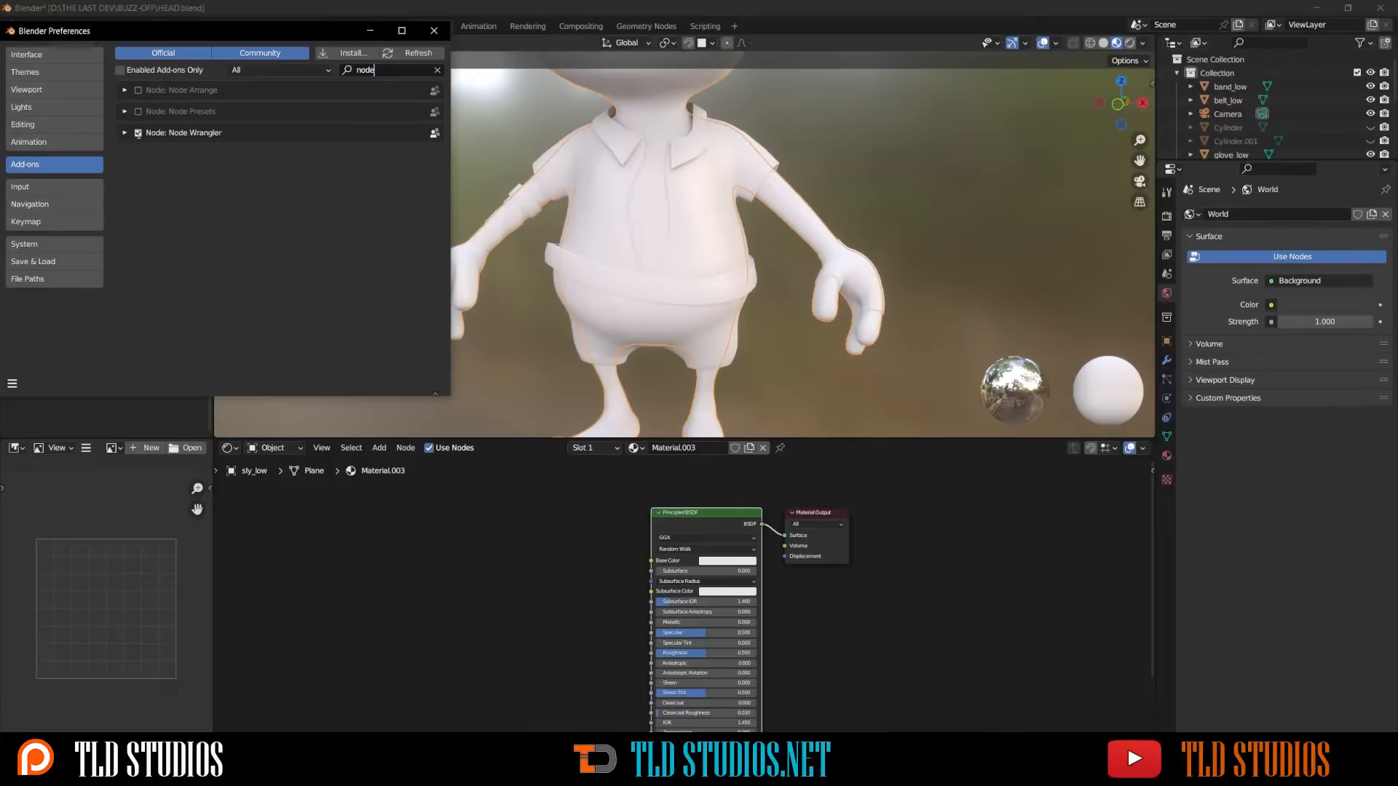
pyautogui.click(13, 383)
pyautogui.click(37, 350)
pyautogui.click(434, 30)
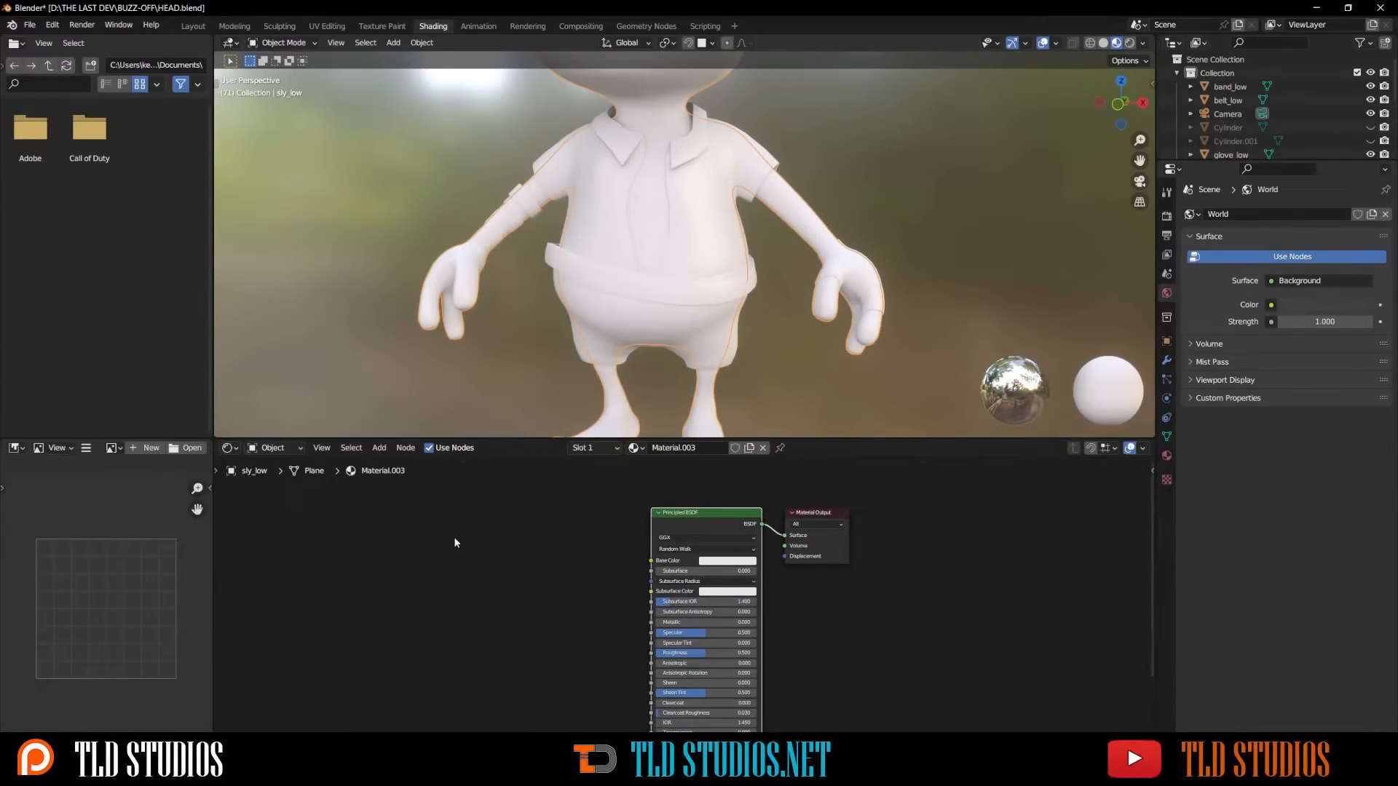
# - Run Principled Texture Setup on the body material, loading the sly_skin_mat Normal, Height, BaseColor, Roughness and Metallic textures
pyautogui.hotkey('ctrl', 'shift', 't')
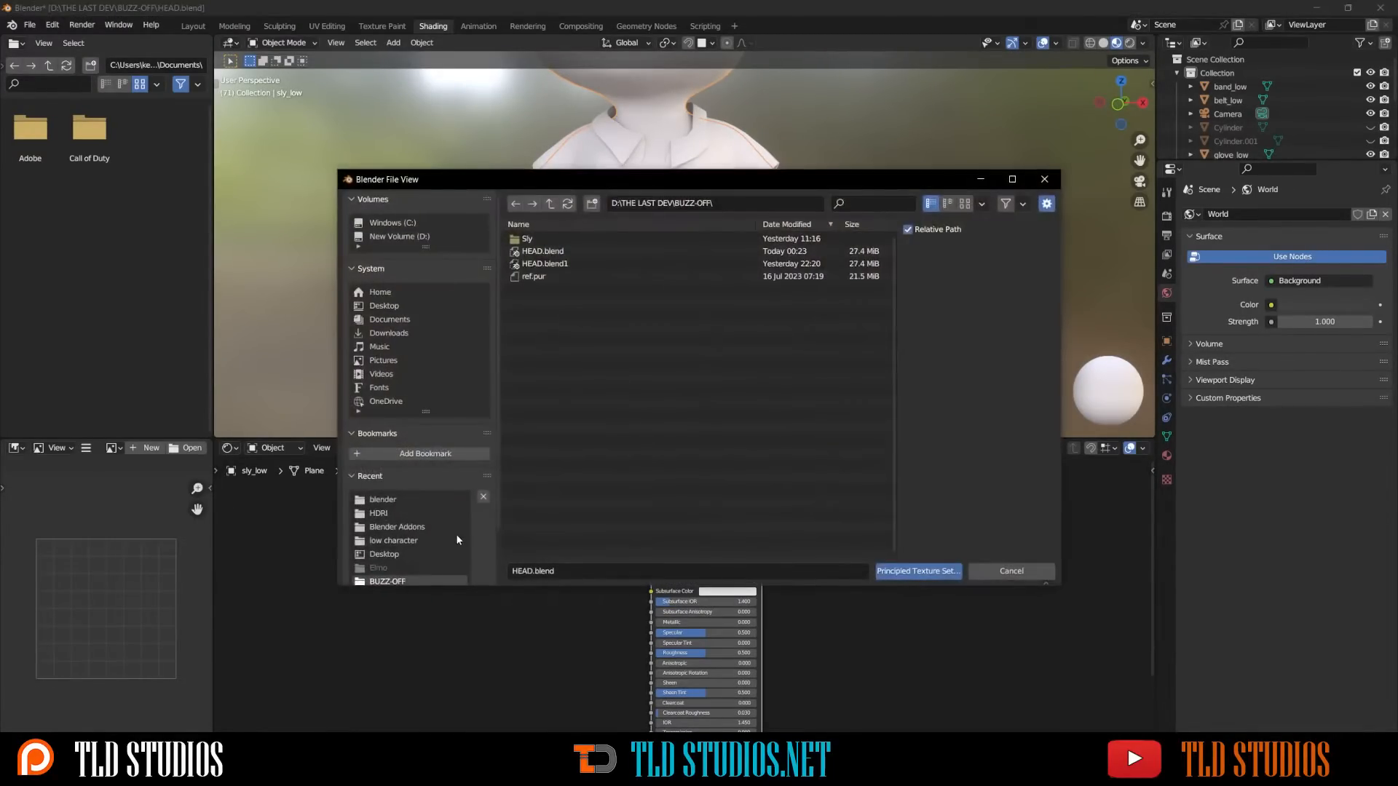
pyautogui.click(534, 238)
pyautogui.click(543, 240)
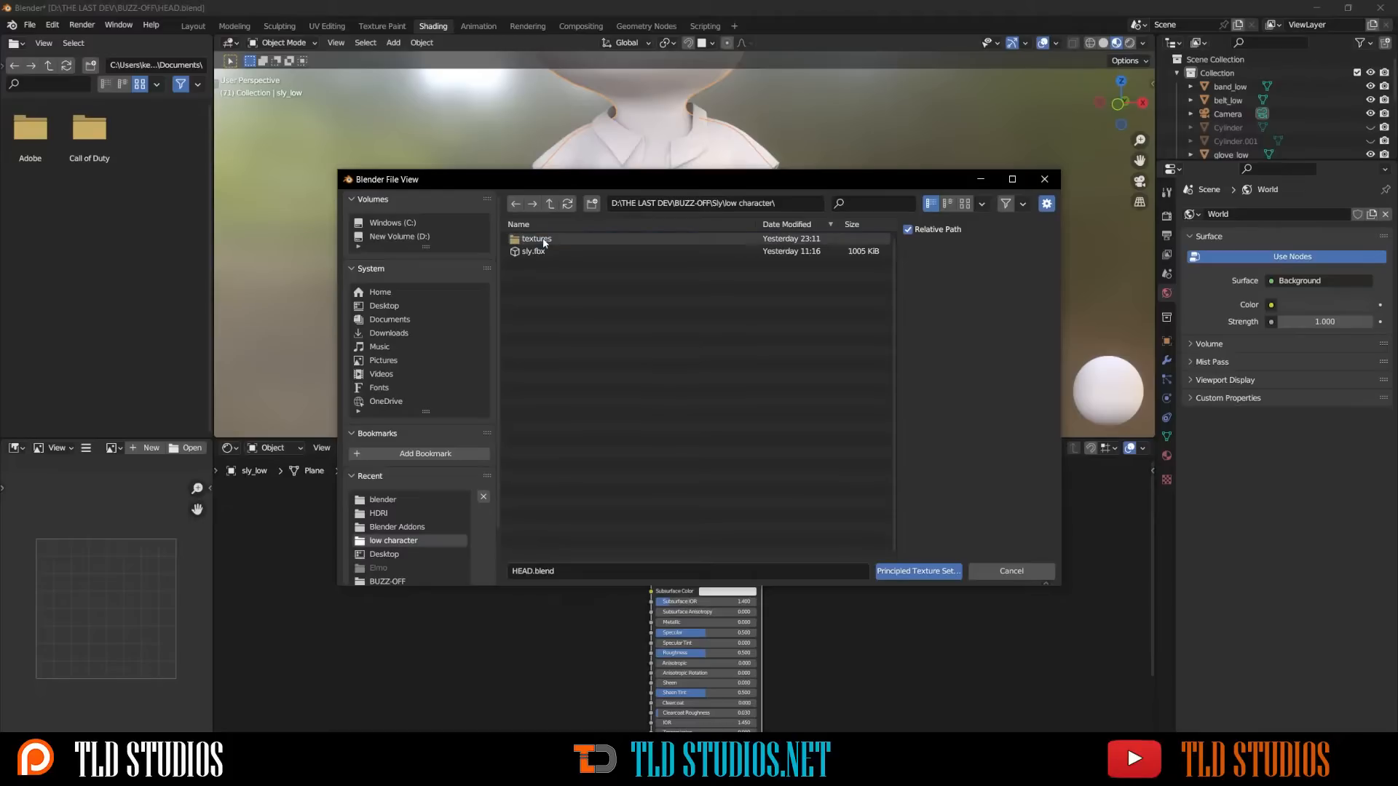
pyautogui.click(543, 240)
pyautogui.click(548, 251)
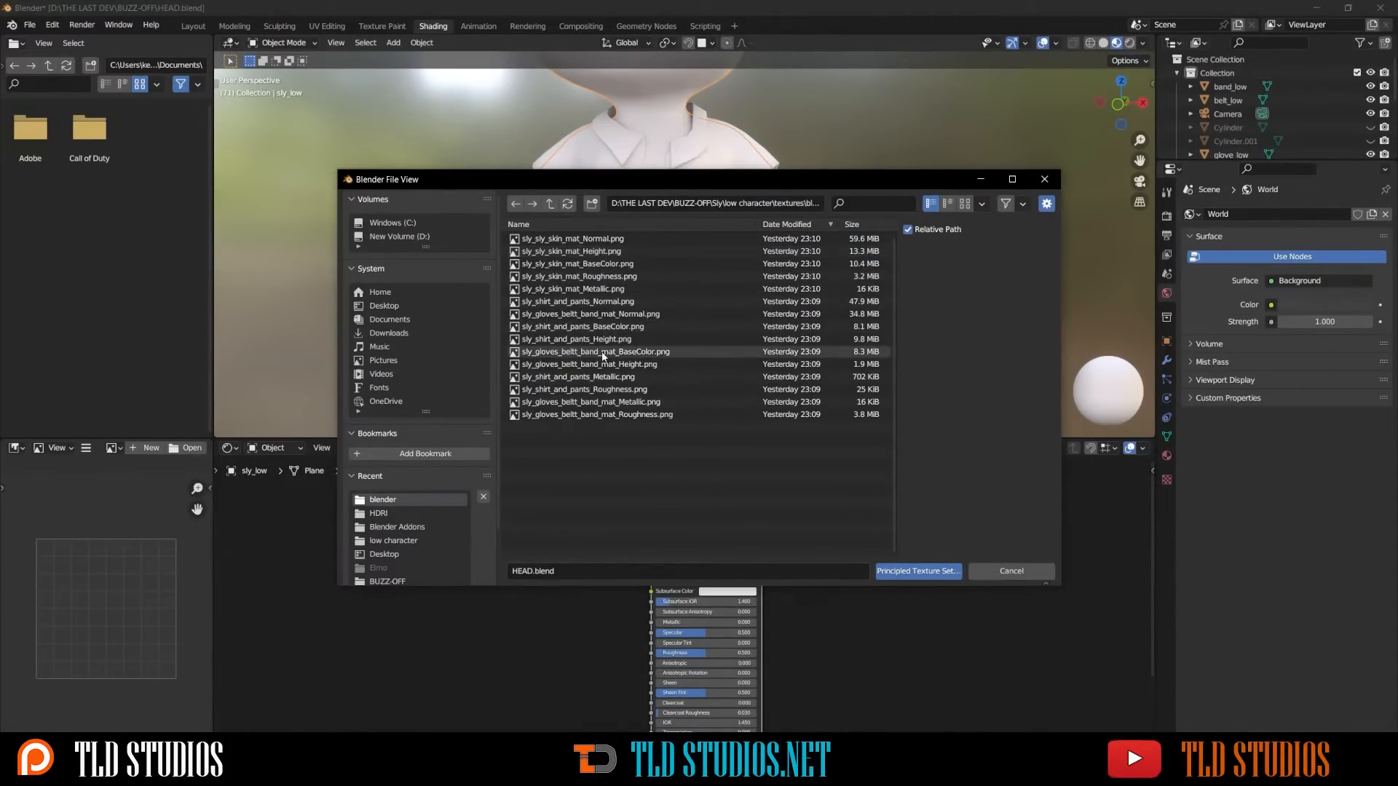
pyautogui.click(596, 288)
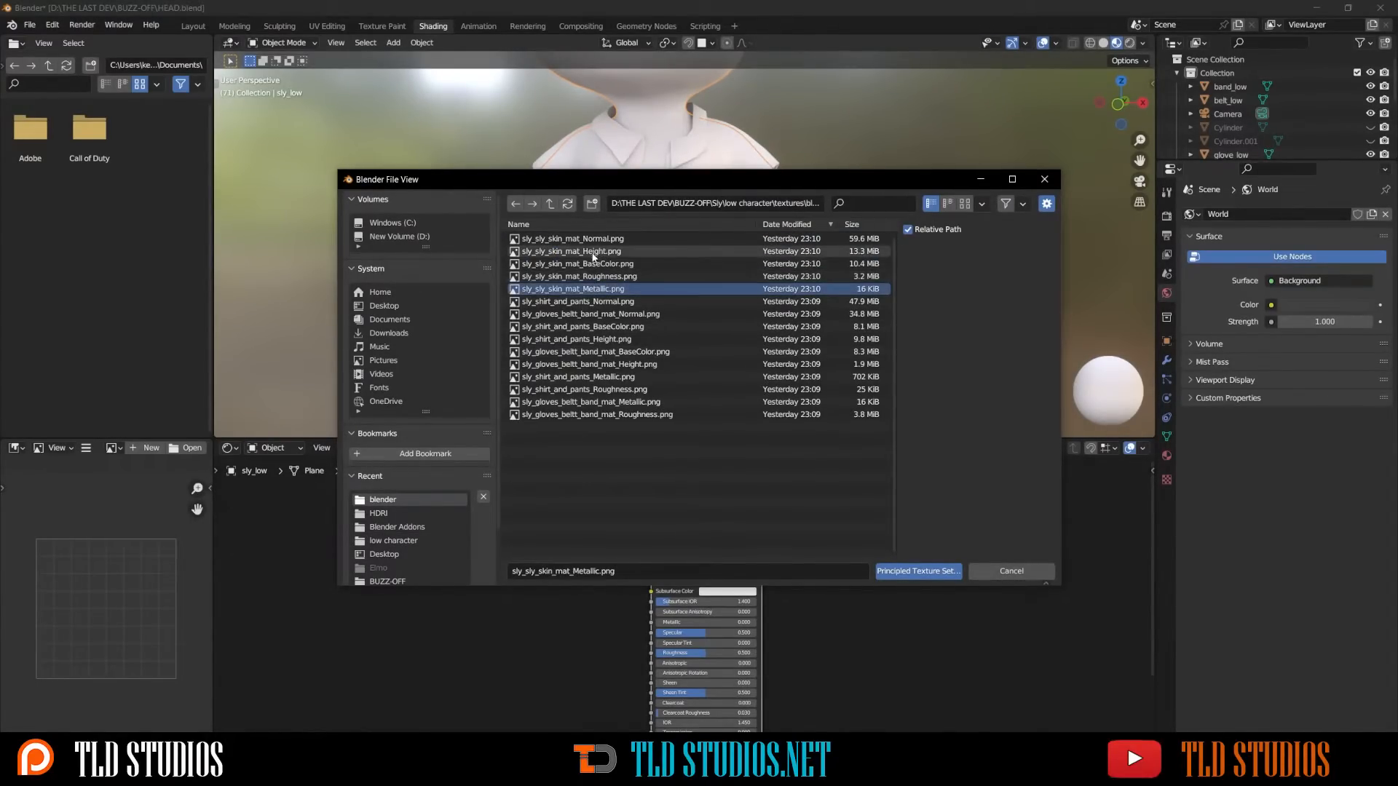
pyautogui.keyDown('shift'); pyautogui.click(593, 243); pyautogui.keyUp('shift')
pyautogui.keyDown('shift'); pyautogui.click(598, 253); pyautogui.keyUp('shift')
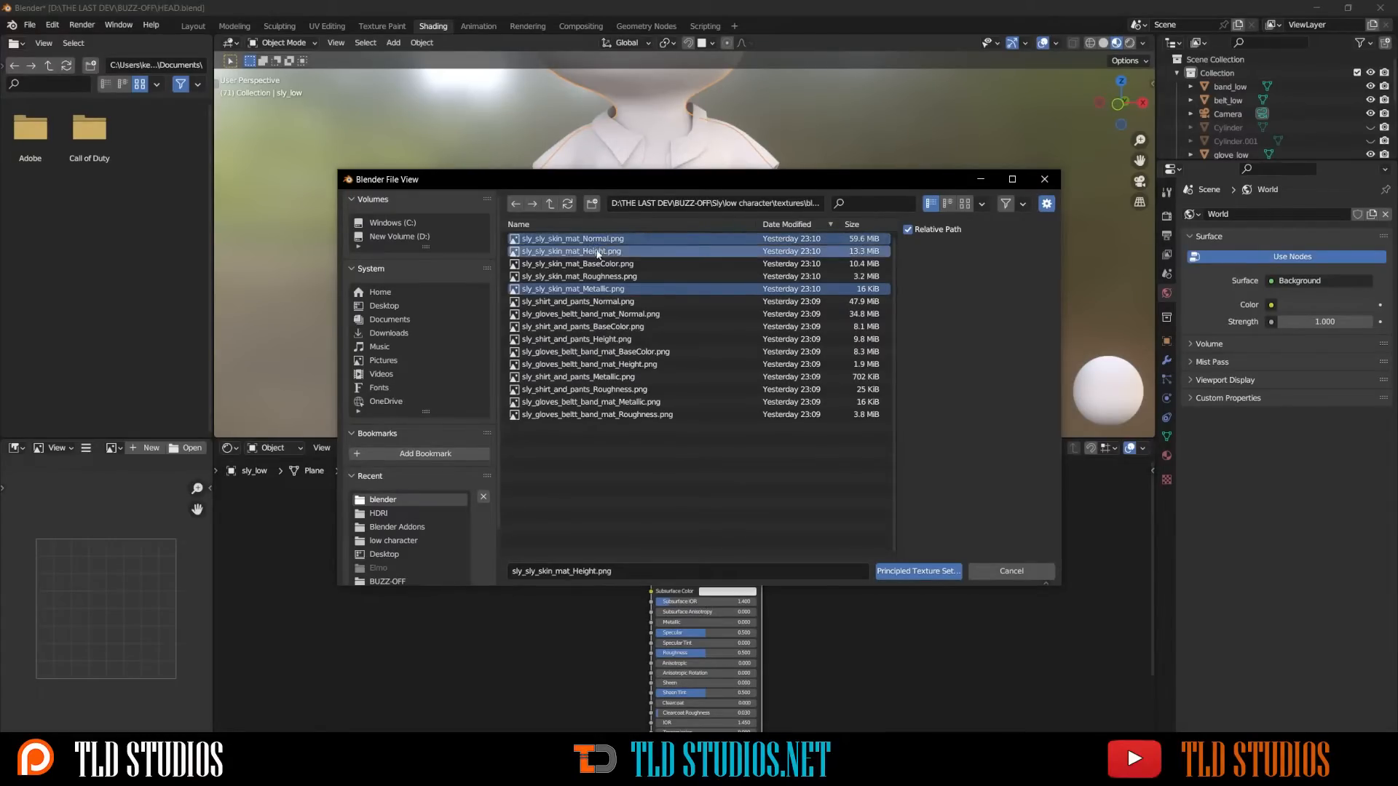
pyautogui.keyDown('shift'); pyautogui.click(604, 274); pyautogui.keyUp('shift')
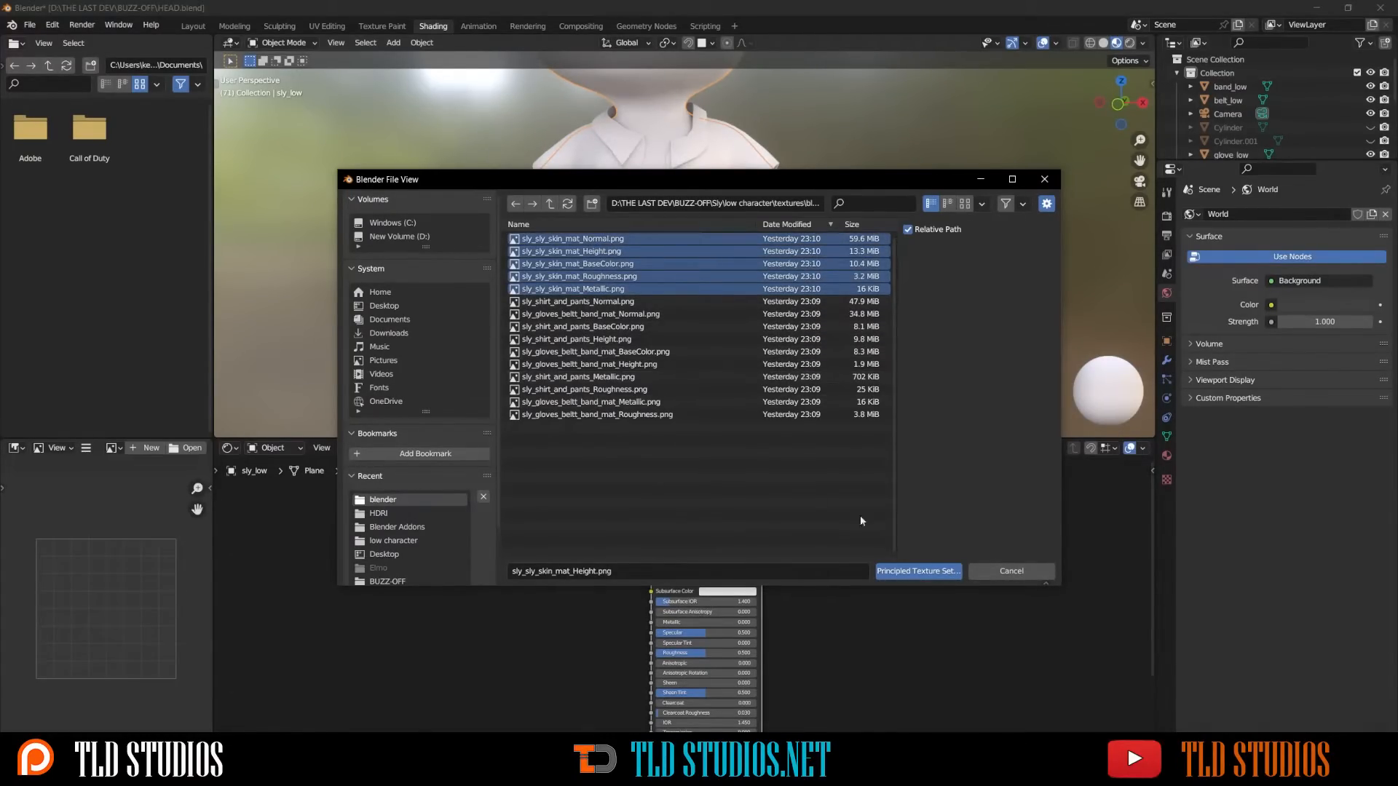
pyautogui.click(916, 572)
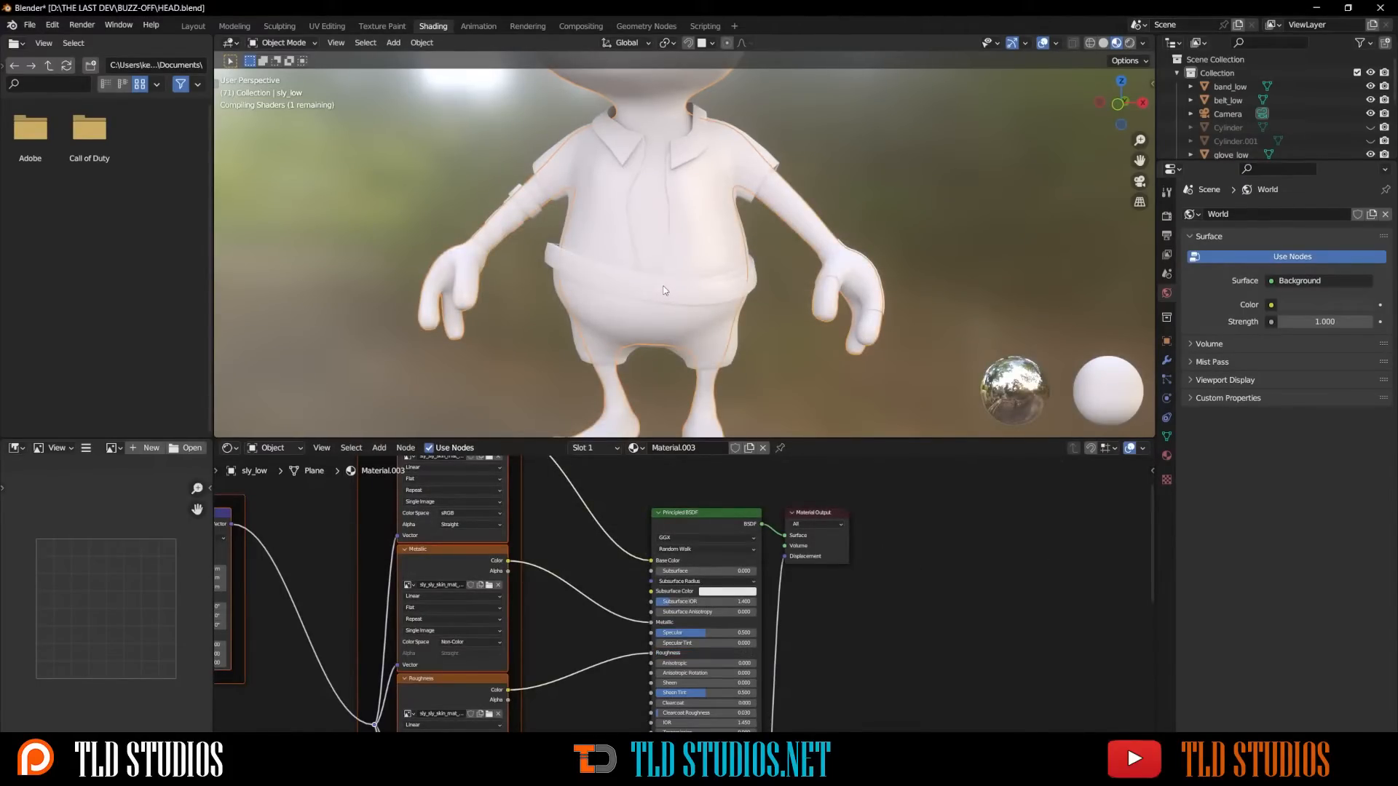
# - Select the shirt object and add a new material to it
pyautogui.scroll(-5, 667, 285)
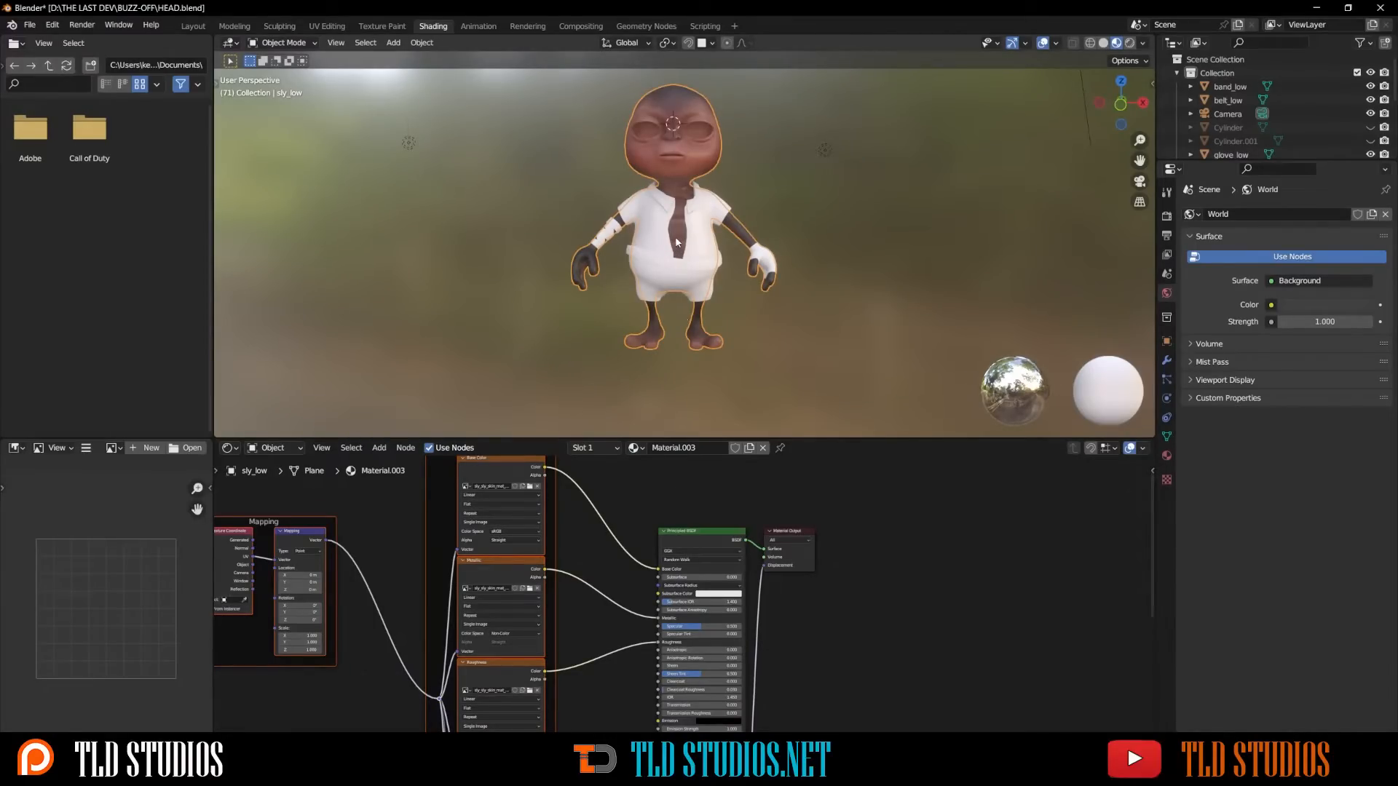
pyautogui.scroll(5, 674, 236)
pyautogui.click(615, 212)
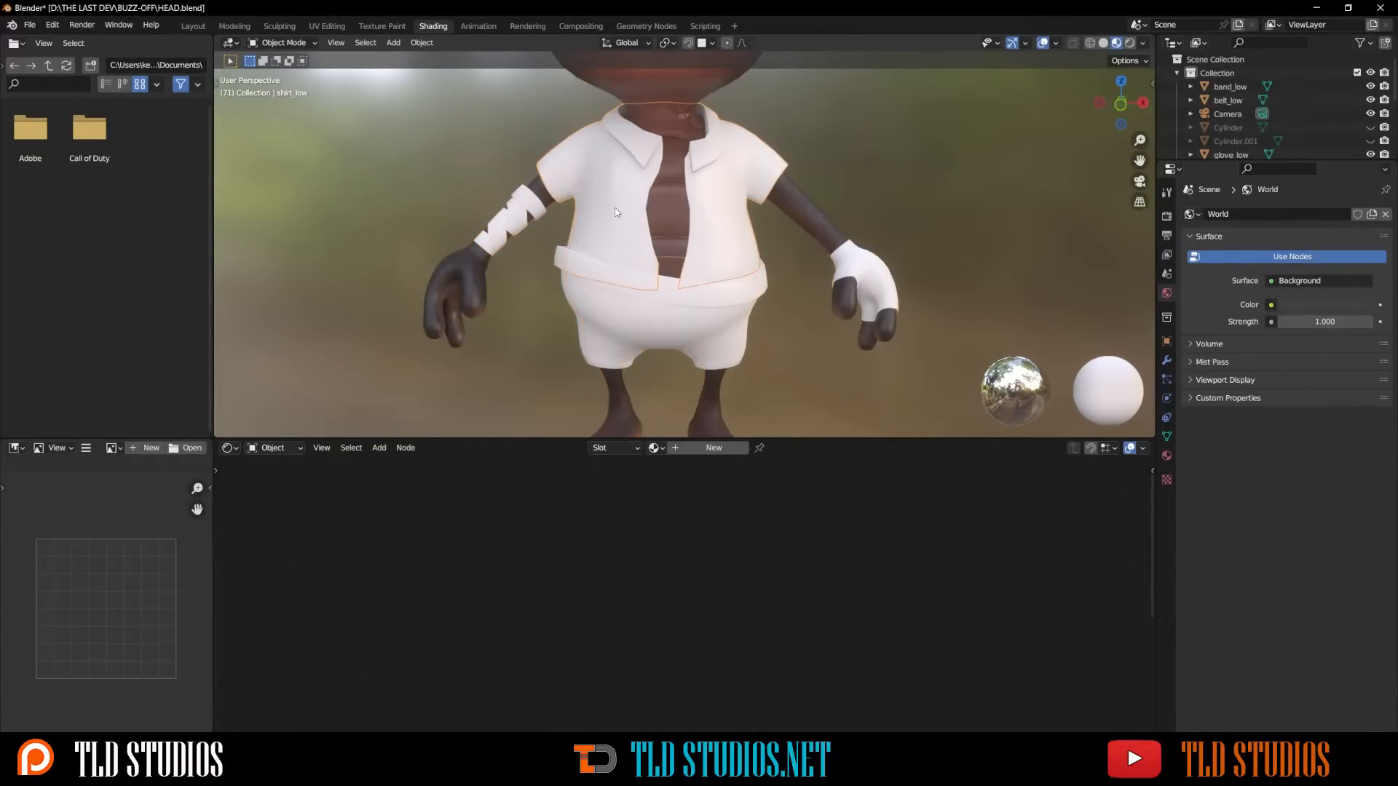
pyautogui.scroll(-2, 616, 211)
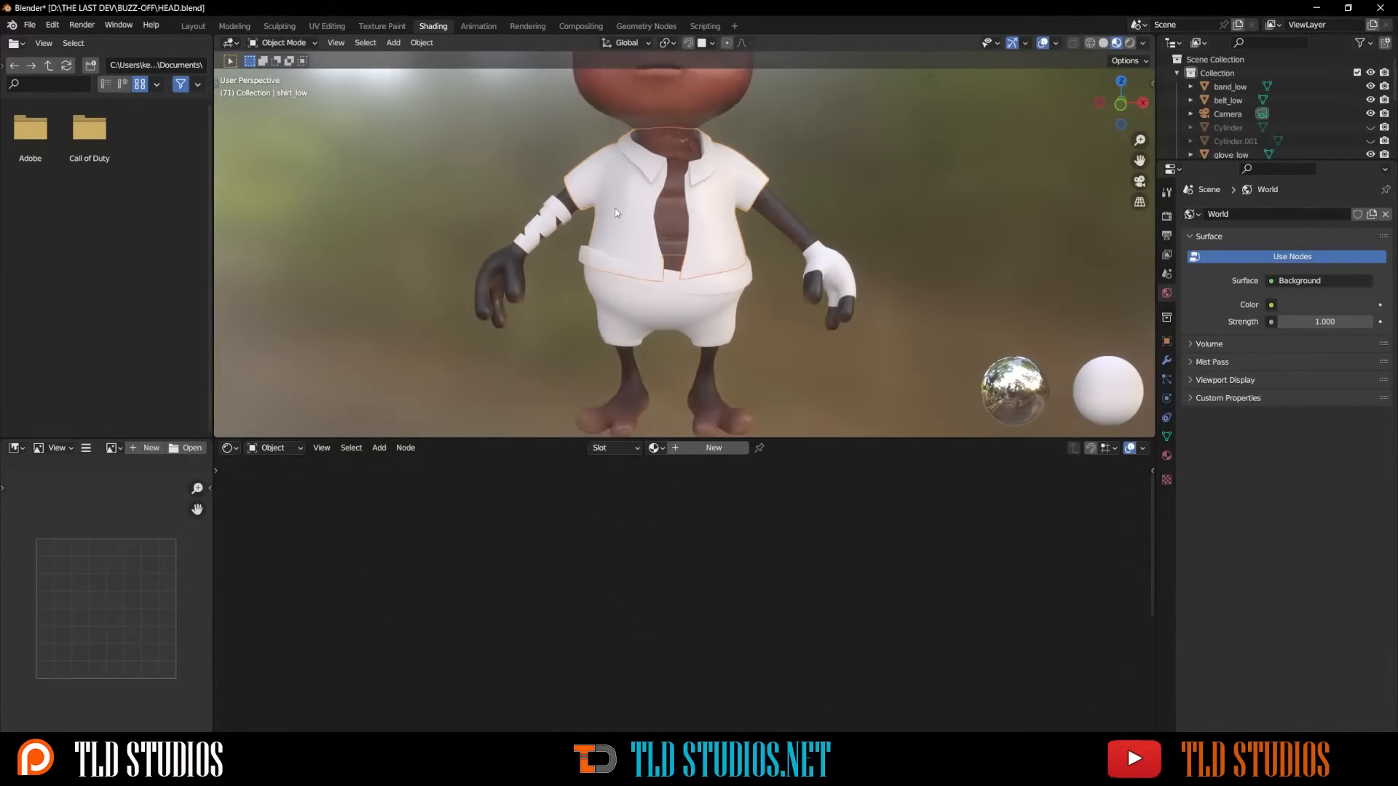
pyautogui.click(711, 448)
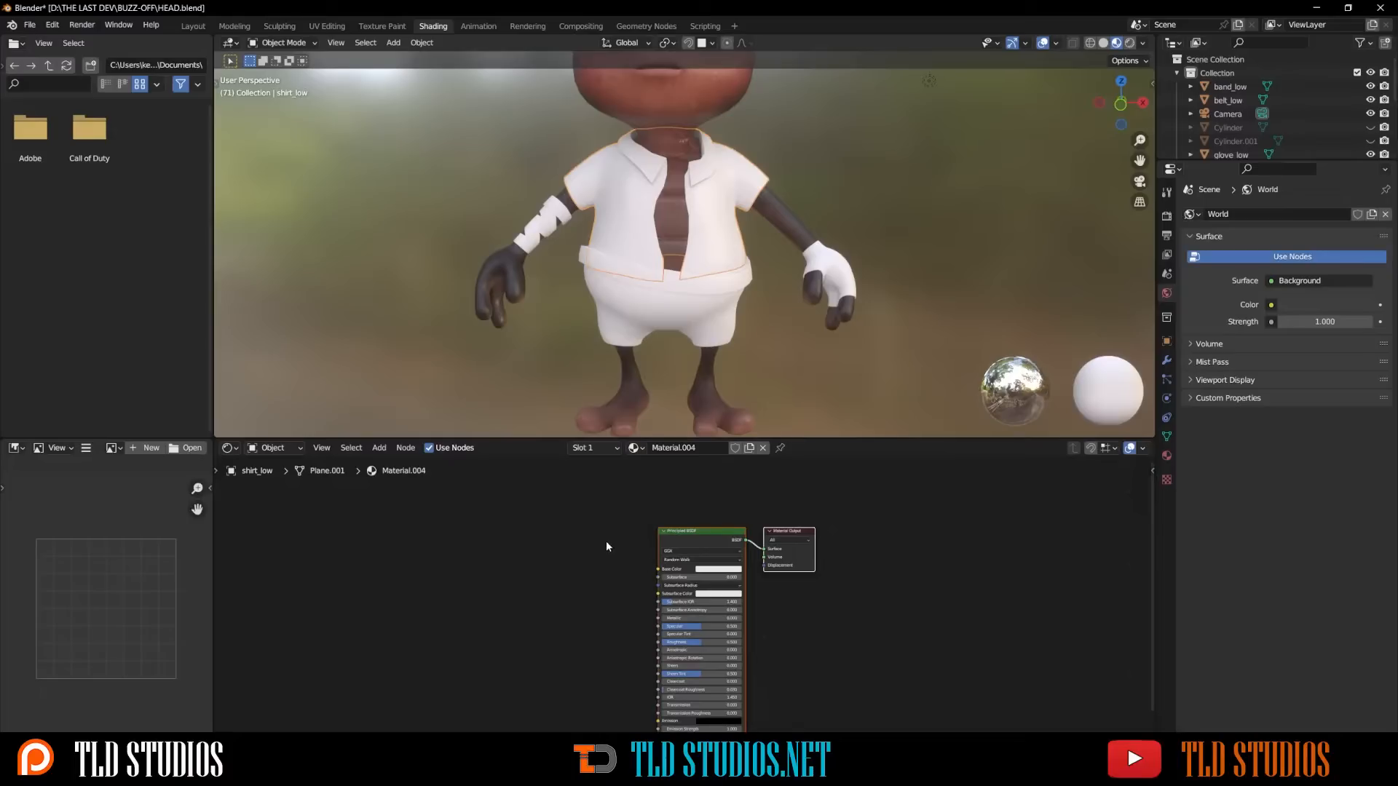
# - Run Principled Texture Setup on the shirt material with the shirt_and_pants Normal, BaseColor, Height, Metallic and Roughness textures
pyautogui.click(675, 534)
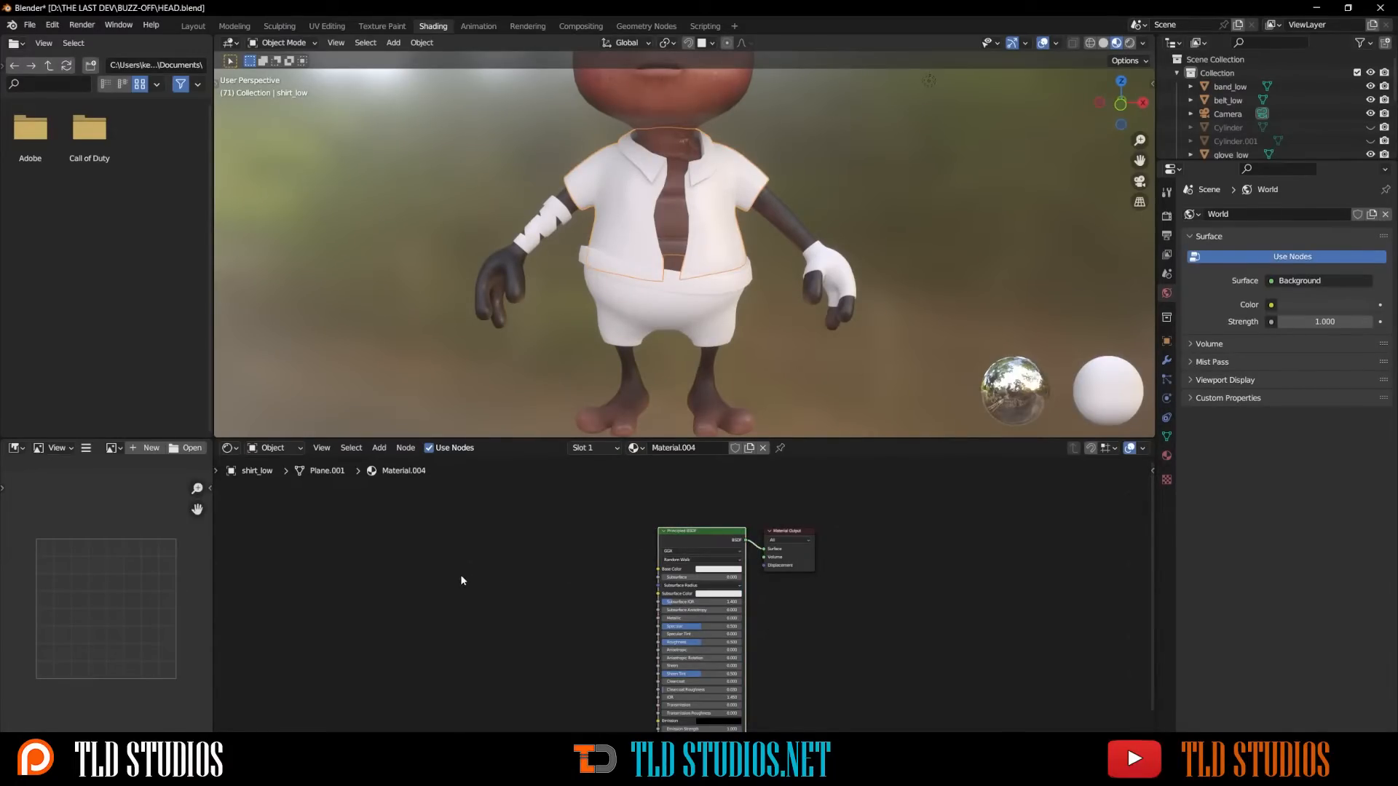
pyautogui.hotkey('ctrl', 'shift', 't')
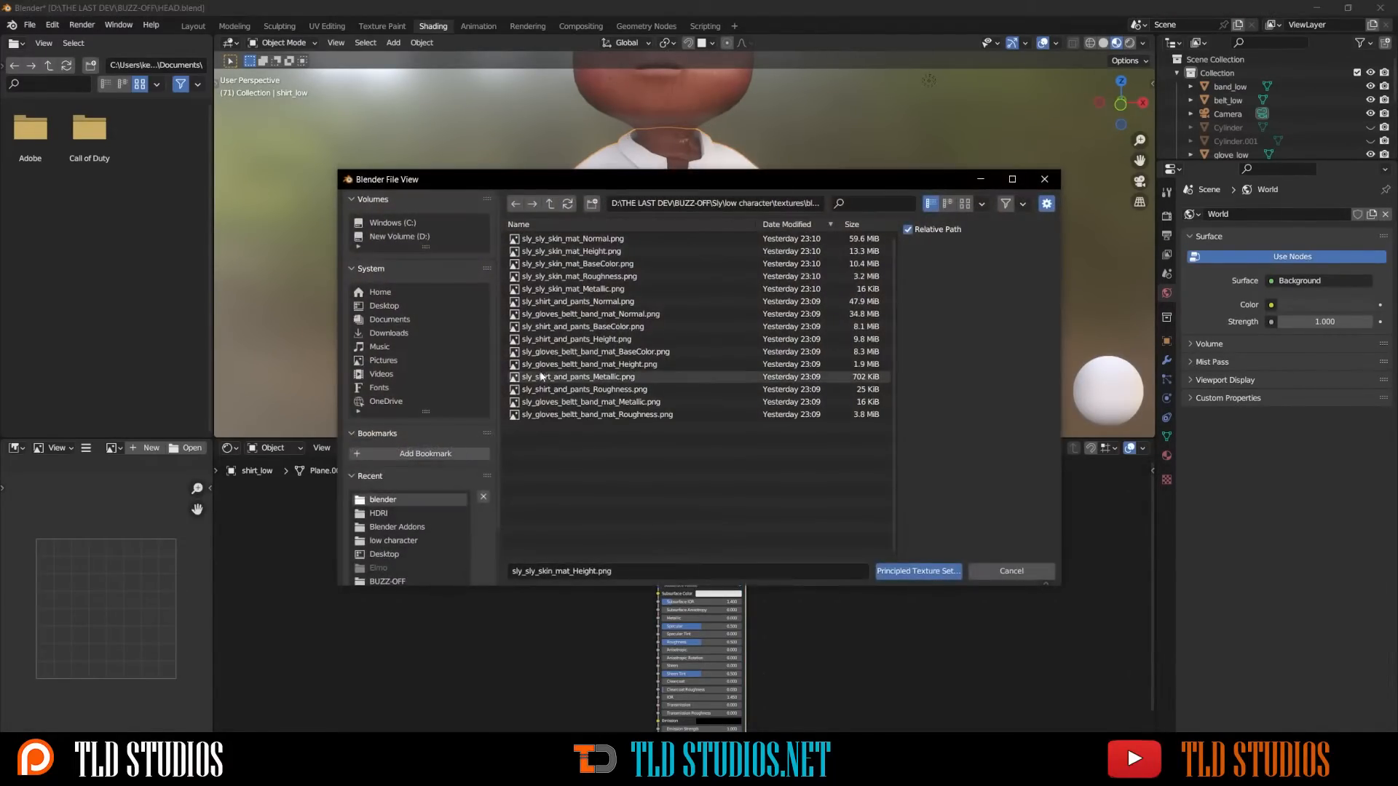
pyautogui.click(573, 301)
pyautogui.keyDown('ctrl'); pyautogui.click(568, 327); pyautogui.keyUp('ctrl')
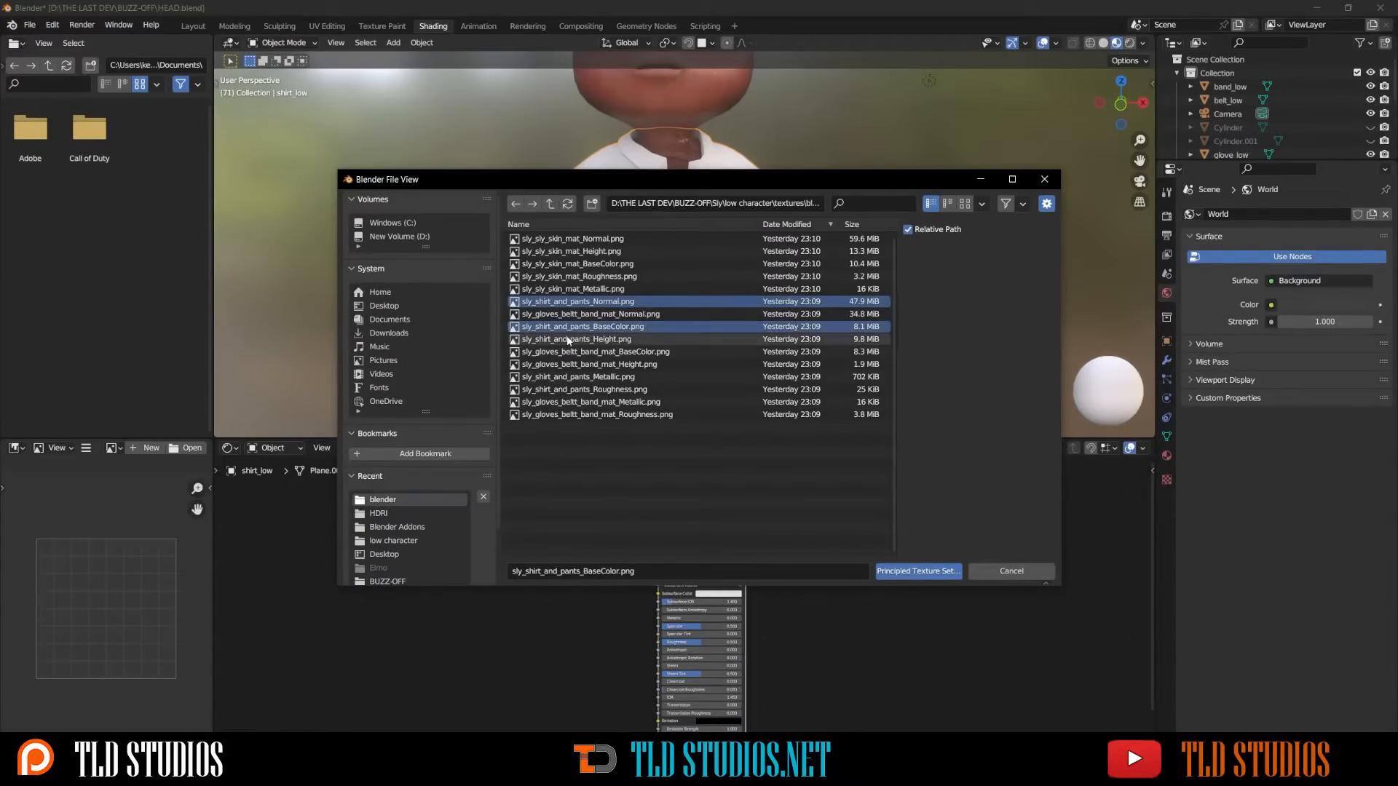
pyautogui.keyDown('ctrl'); pyautogui.click(568, 340); pyautogui.keyUp('ctrl')
pyautogui.keyDown('ctrl'); pyautogui.click(565, 388); pyautogui.keyUp('ctrl')
pyautogui.keyDown('ctrl'); pyautogui.click(565, 376); pyautogui.keyUp('ctrl')
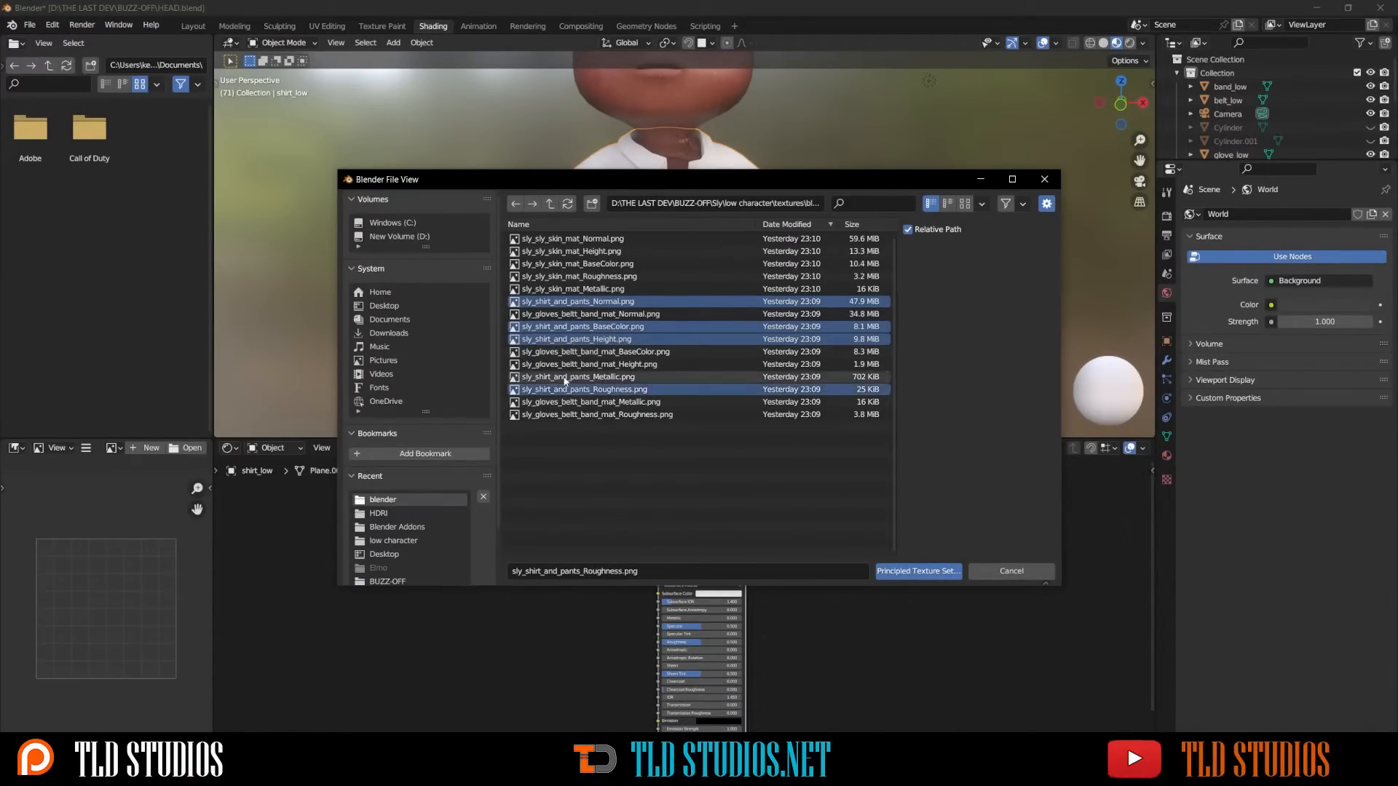
pyautogui.click(934, 572)
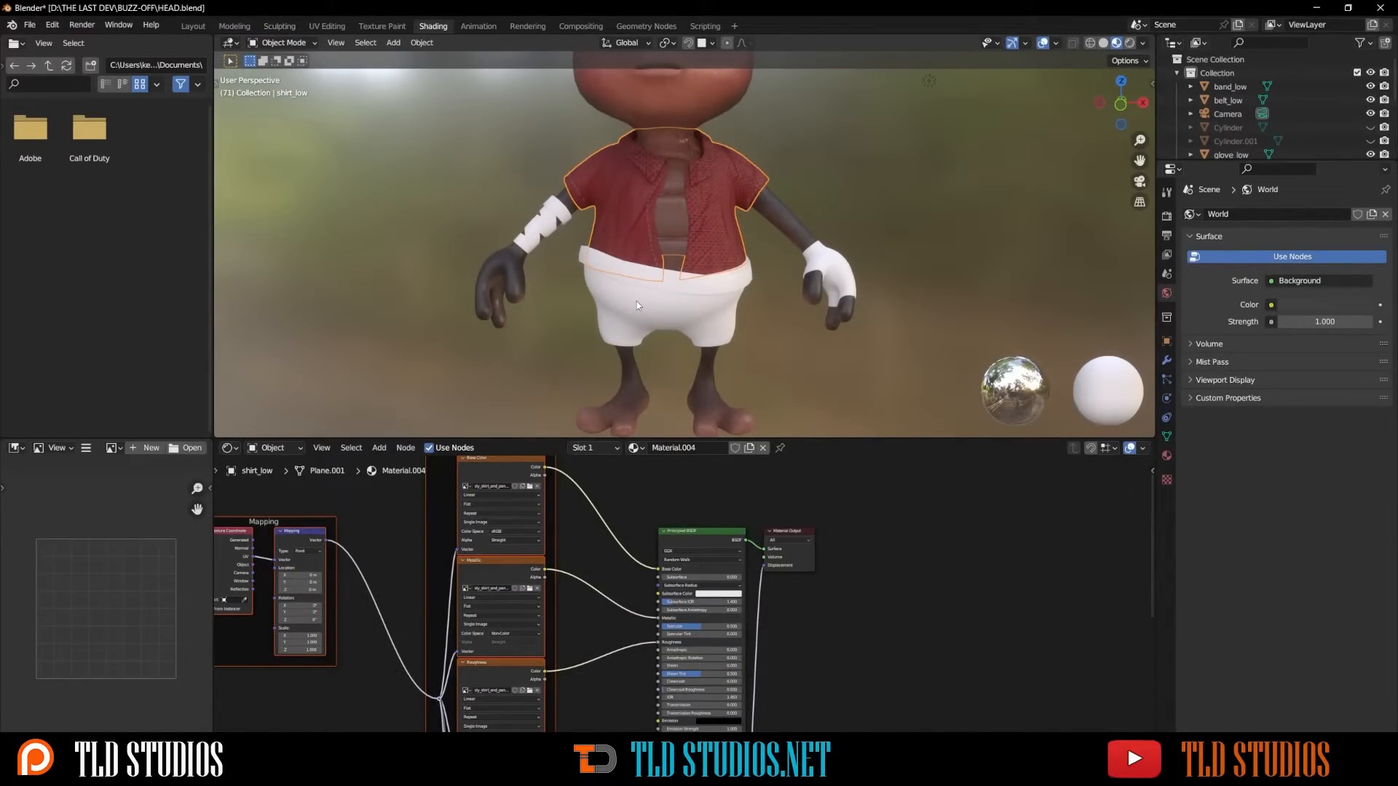
# - Rename the shirt material to shirt_pants
pyautogui.doubleClick(704, 449)
pyautogui.write('shirt_pants')
pyautogui.press('Return')
# - Select the shorts and assign the shirt_pants material to them
pyautogui.click(671, 319)
pyautogui.click(655, 448)
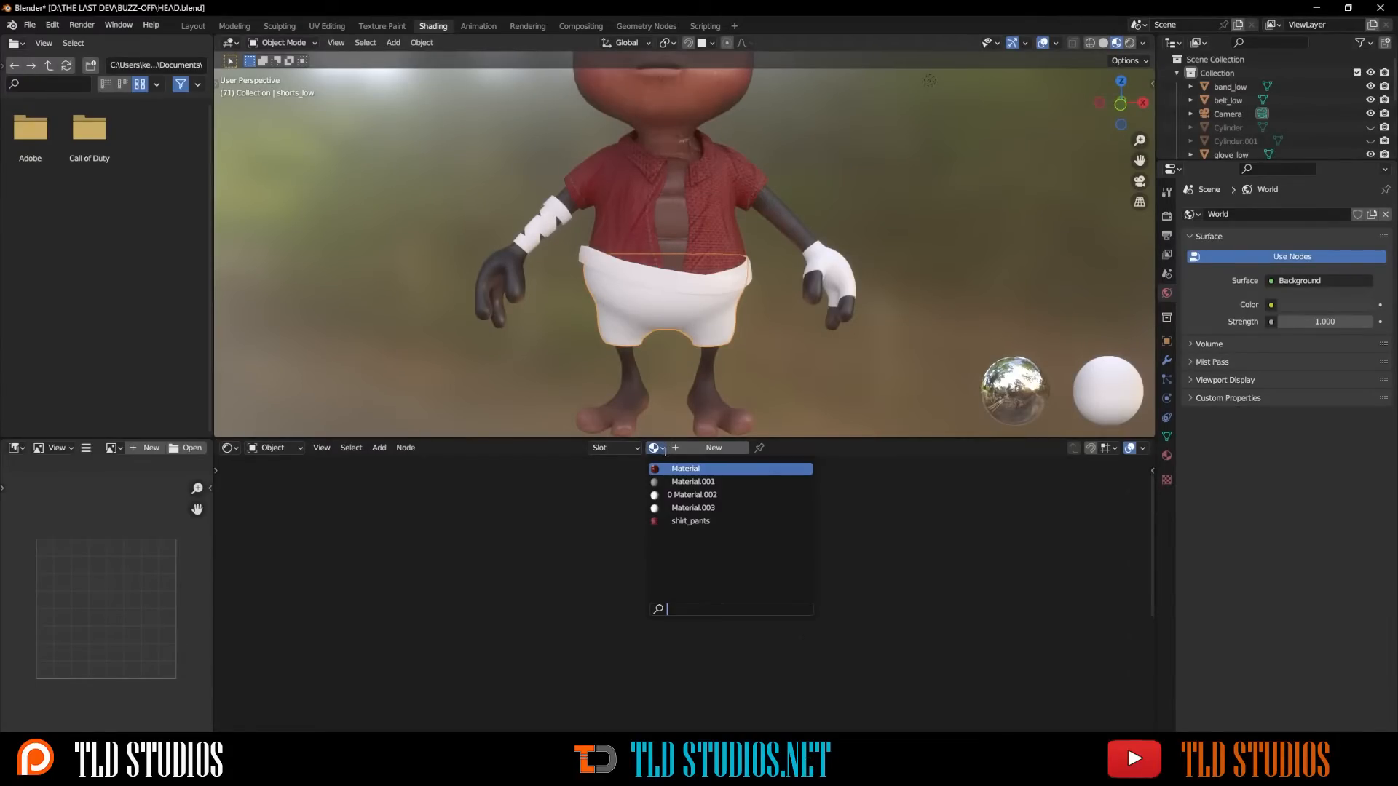
pyautogui.click(706, 522)
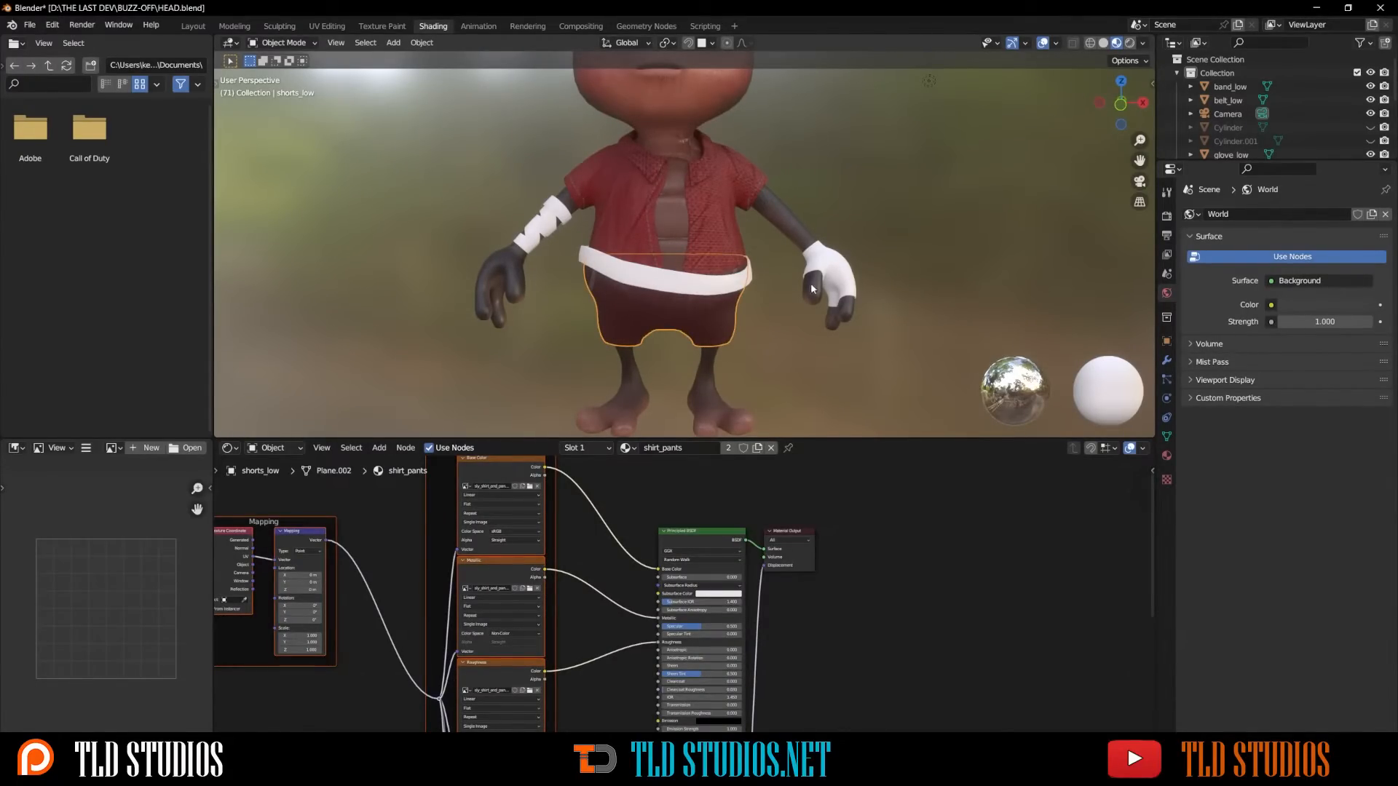
# - Select the glove, add a new material and rename it gloves_belt
pyautogui.click(827, 264)
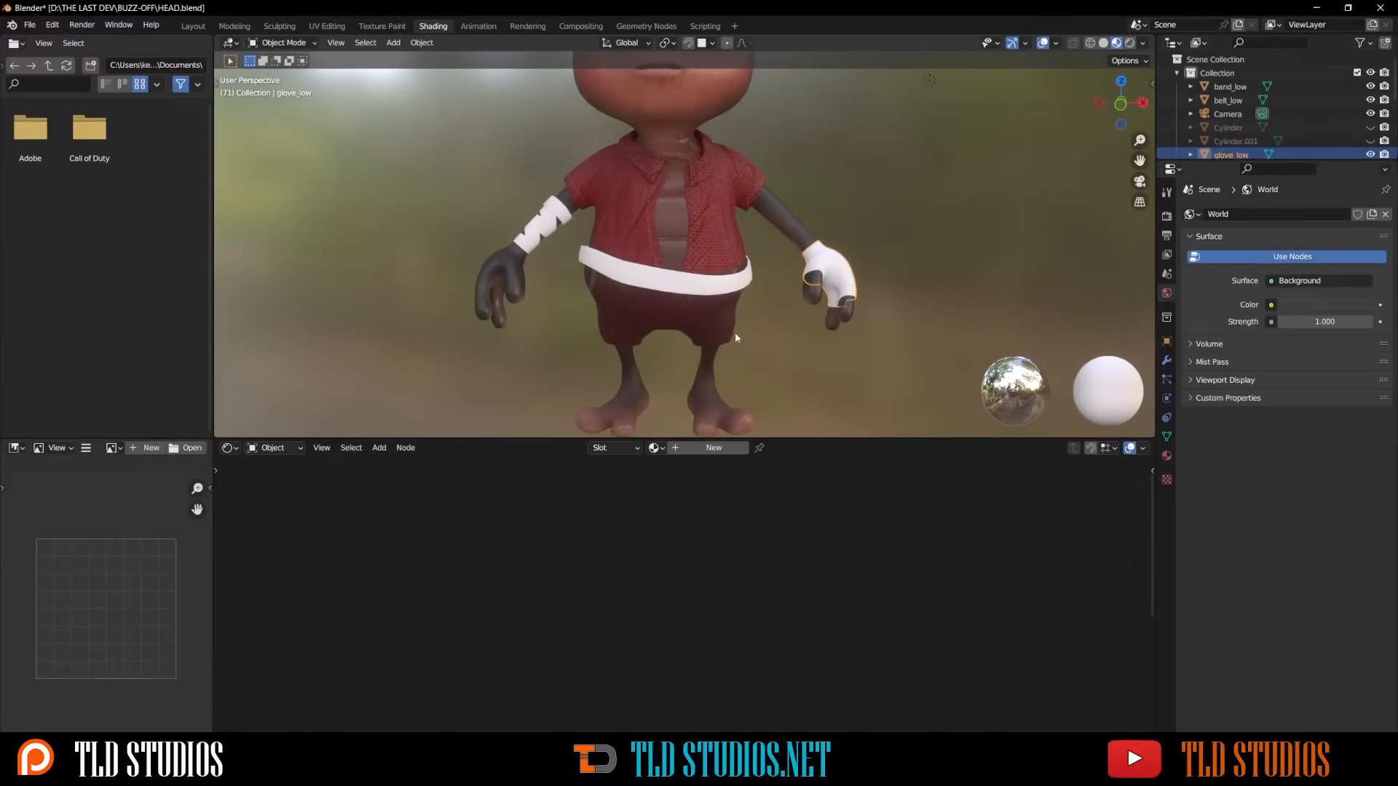
pyautogui.click(710, 448)
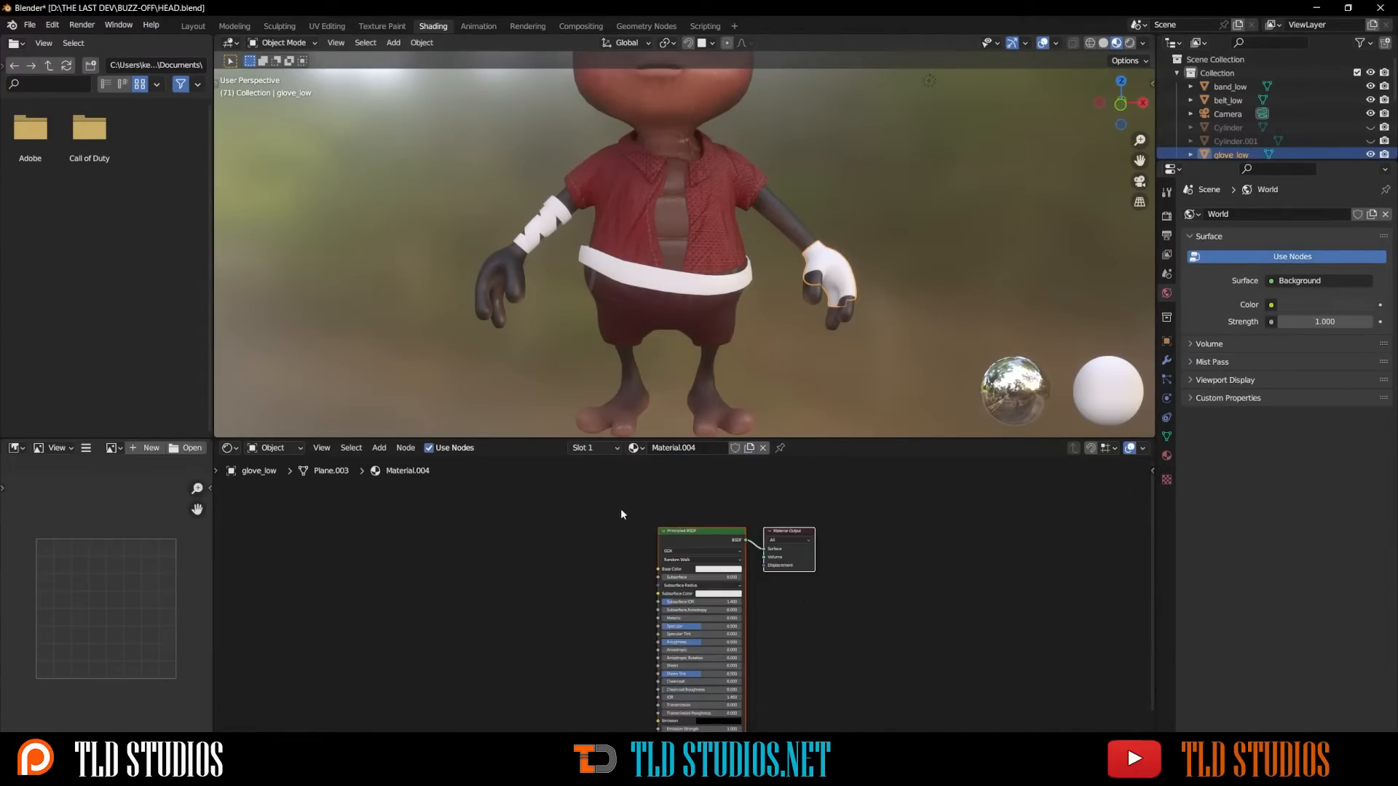
pyautogui.click(683, 530)
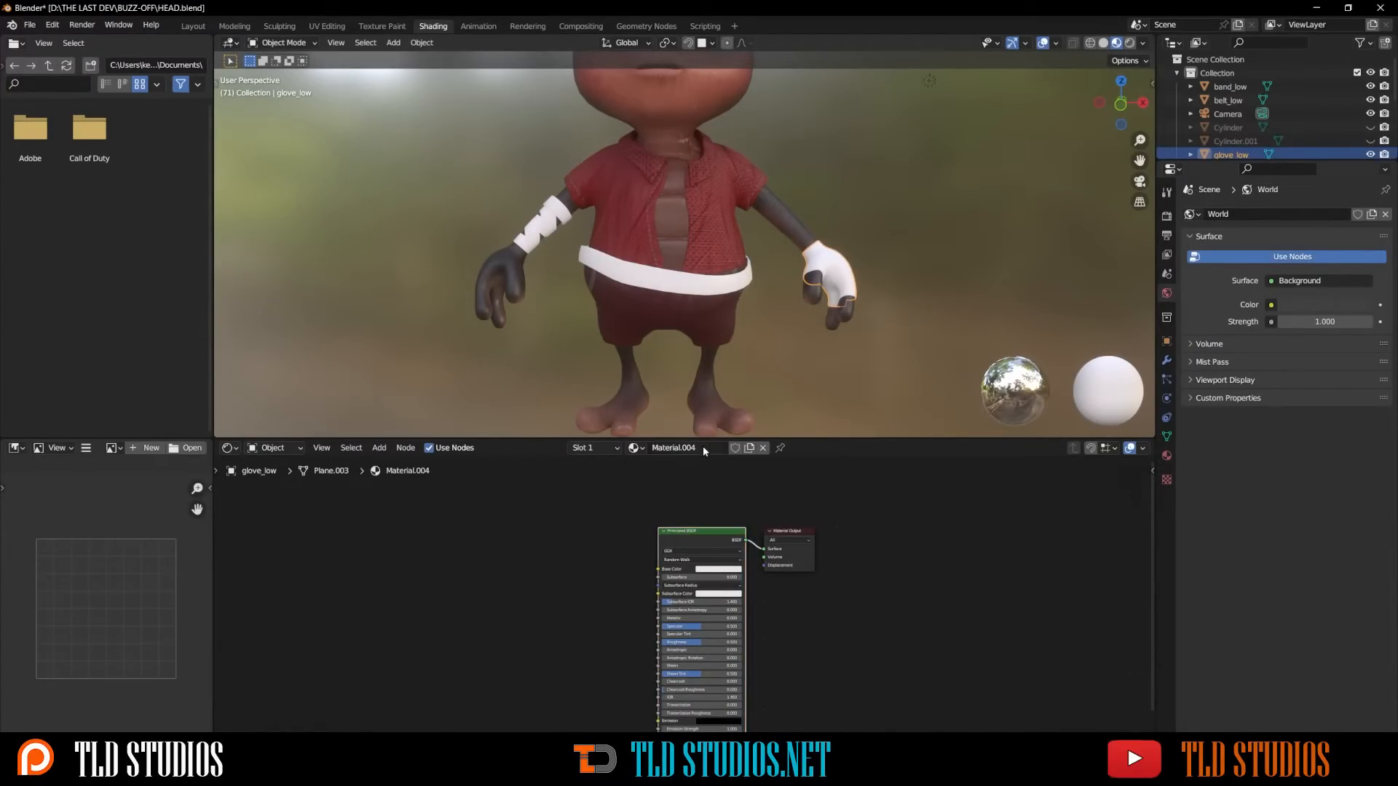
pyautogui.doubleClick(704, 448)
pyautogui.write('gloves_belt')
pyautogui.press('Return')
# - Run Principled Texture Setup on gloves_belt with the gloves_beltt_band_mat Roughness, Metallic, Height, BaseColor and Normal textures
pyautogui.hotkey('ctrl', 'shift', 't')
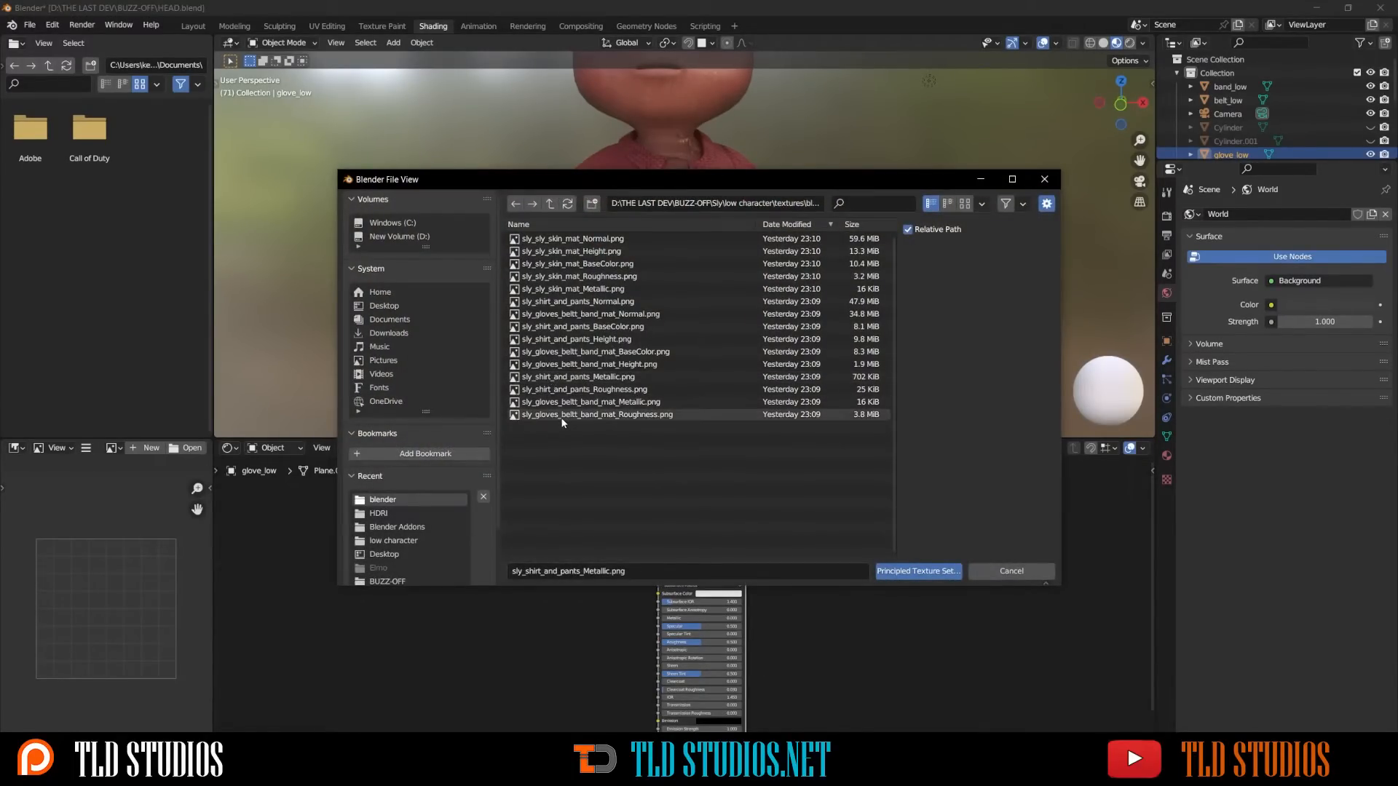
pyautogui.click(562, 414)
pyautogui.keyDown('ctrl'); pyautogui.click(561, 402); pyautogui.keyUp('ctrl')
pyautogui.keyDown('ctrl'); pyautogui.click(559, 364); pyautogui.keyUp('ctrl')
pyautogui.keyDown('ctrl'); pyautogui.click(558, 352); pyautogui.keyUp('ctrl')
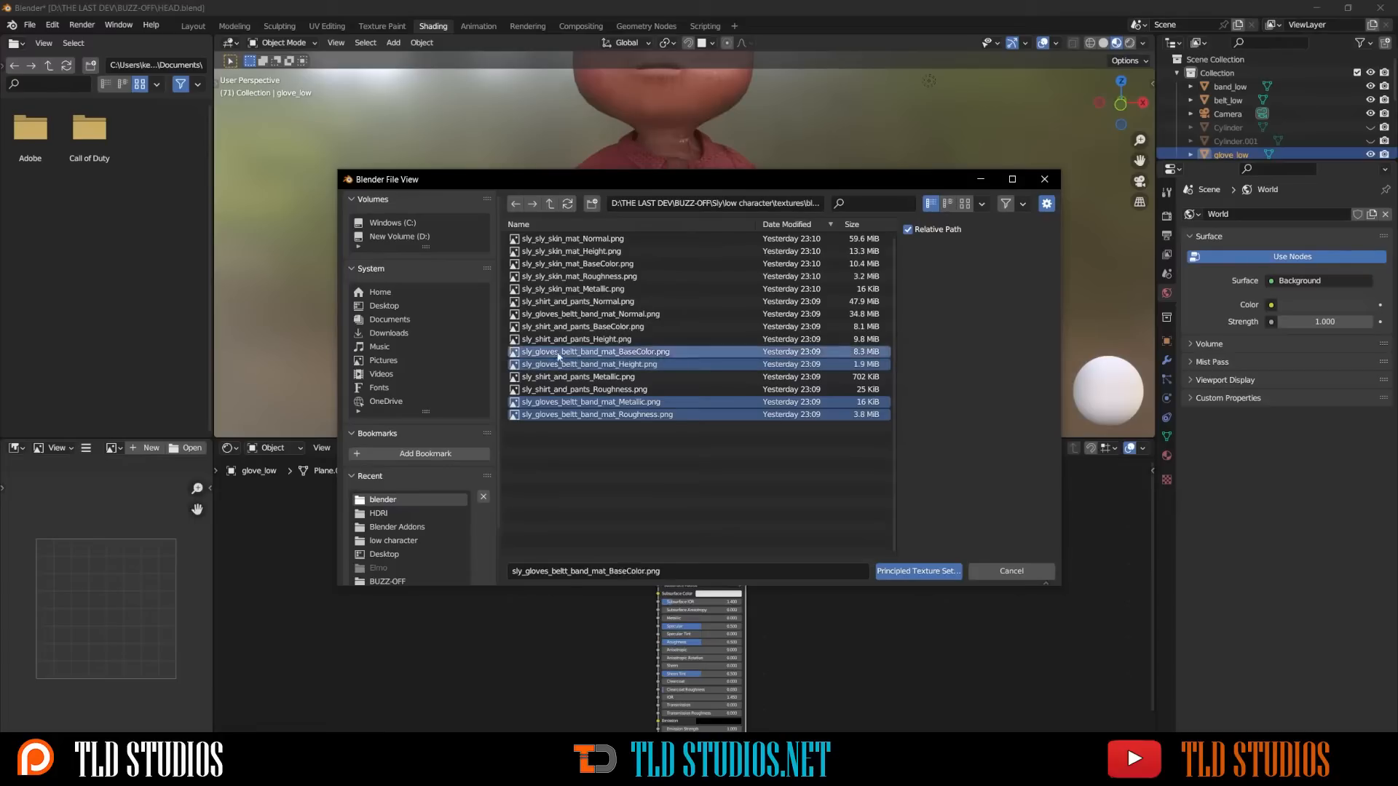
pyautogui.keyDown('ctrl'); pyautogui.click(561, 314); pyautogui.keyUp('ctrl')
pyautogui.click(919, 571)
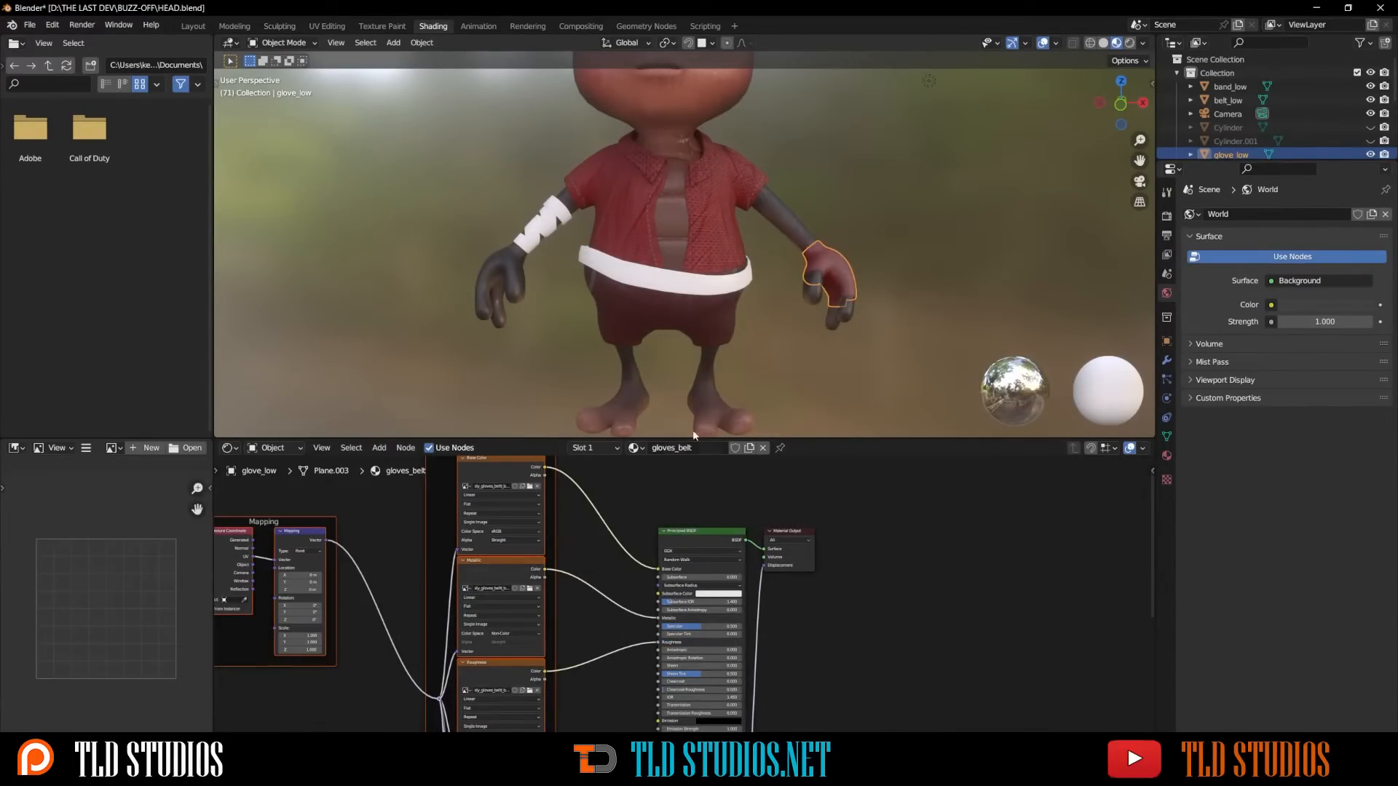
# - Select the arm band and assign the gloves_belt material to it
pyautogui.click(549, 212)
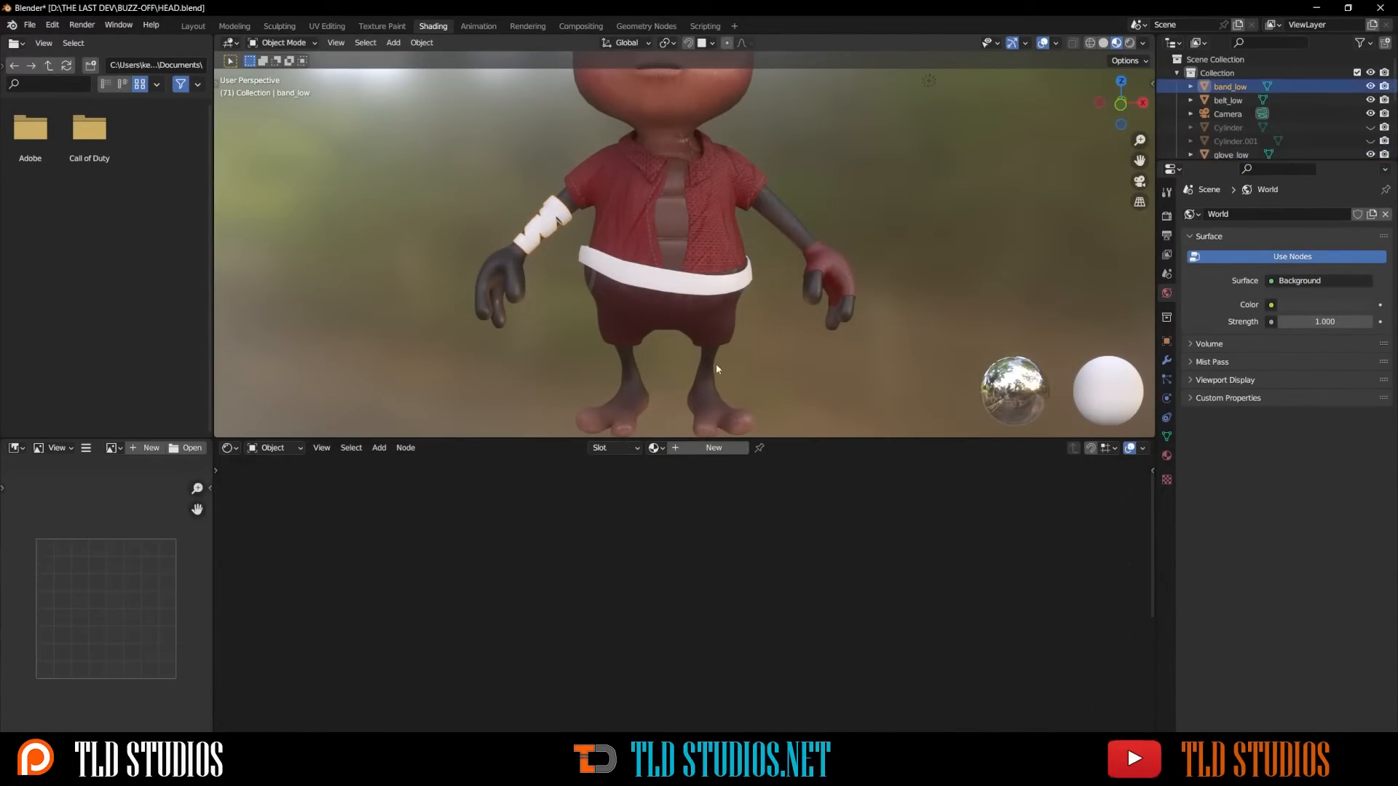
pyautogui.click(655, 448)
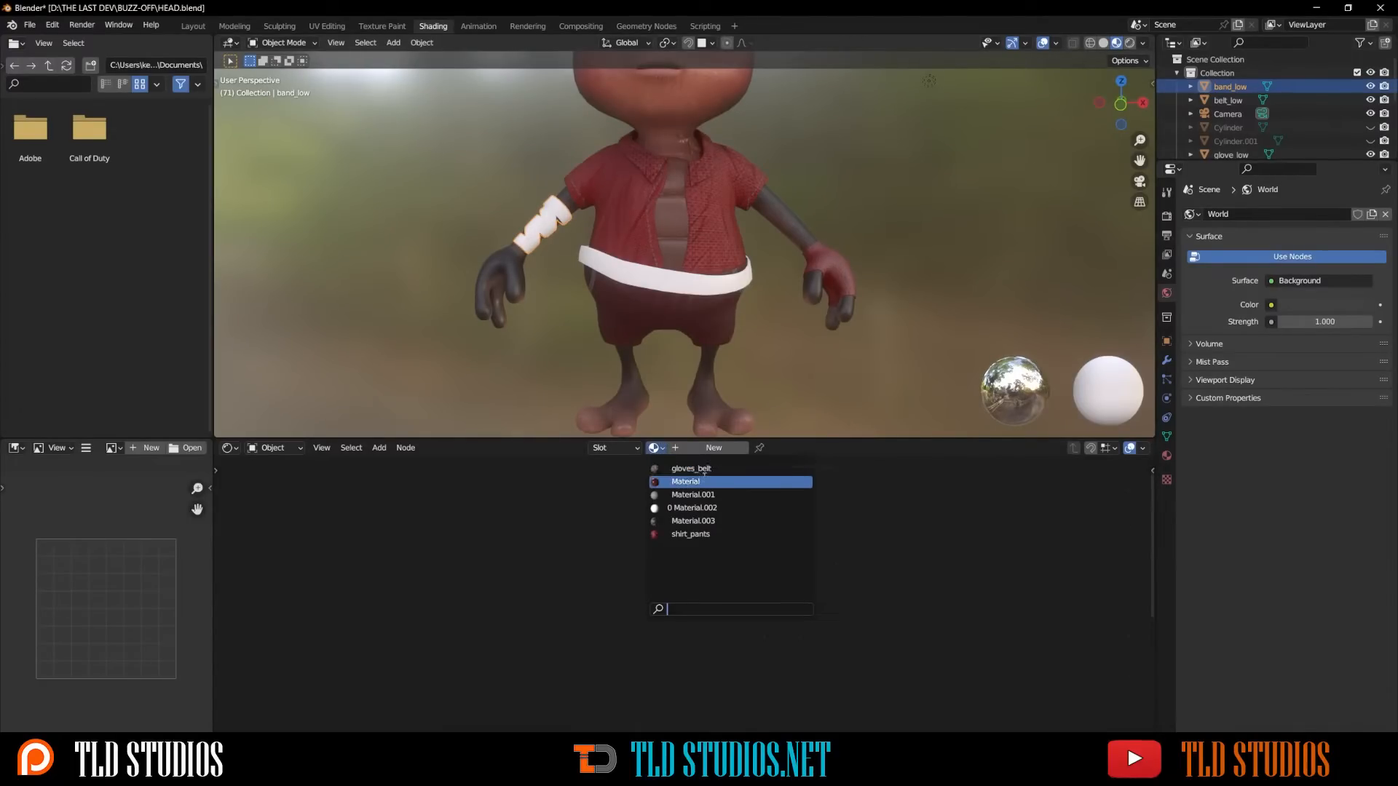
pyautogui.click(688, 468)
# - Select the belt and assign the gloves_belt material to it
pyautogui.click(616, 275)
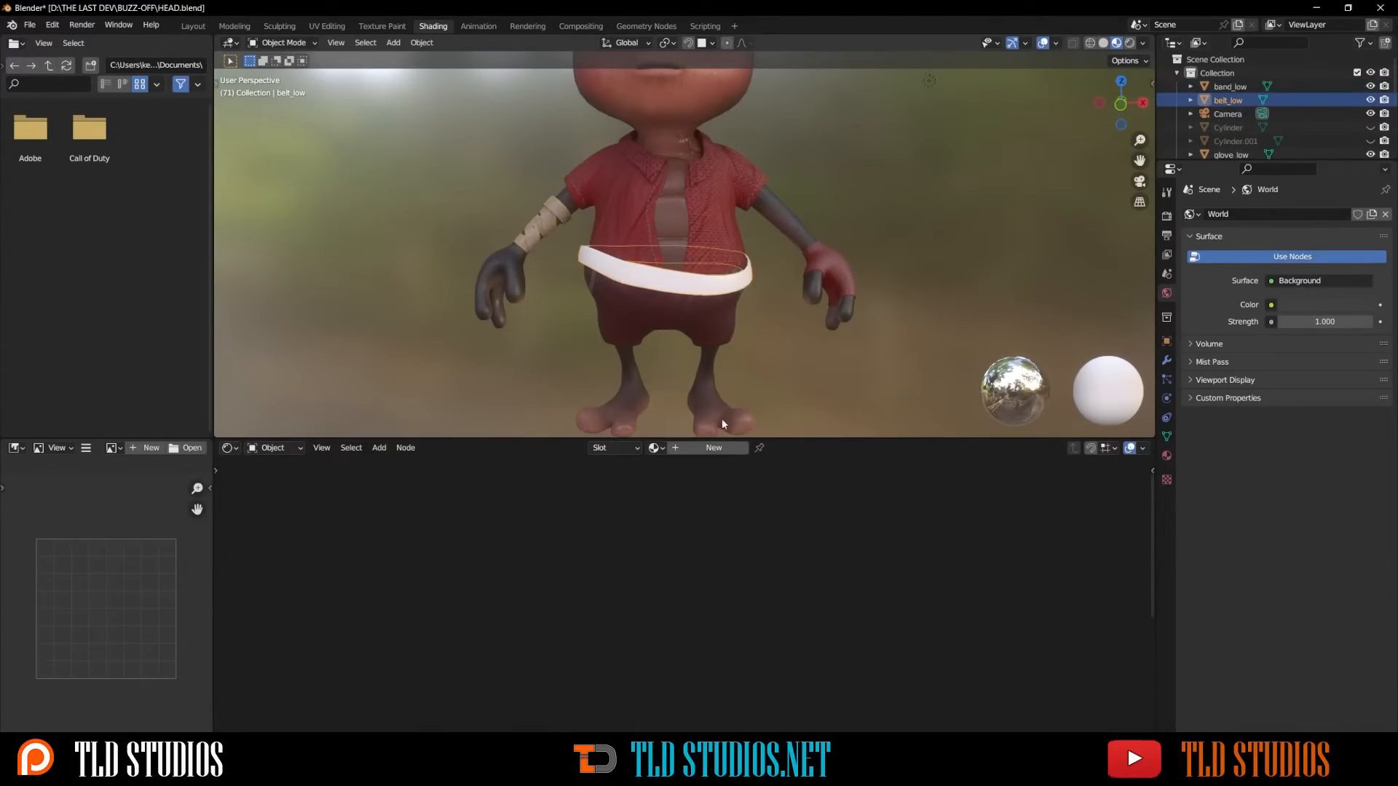
pyautogui.click(655, 448)
pyautogui.click(691, 468)
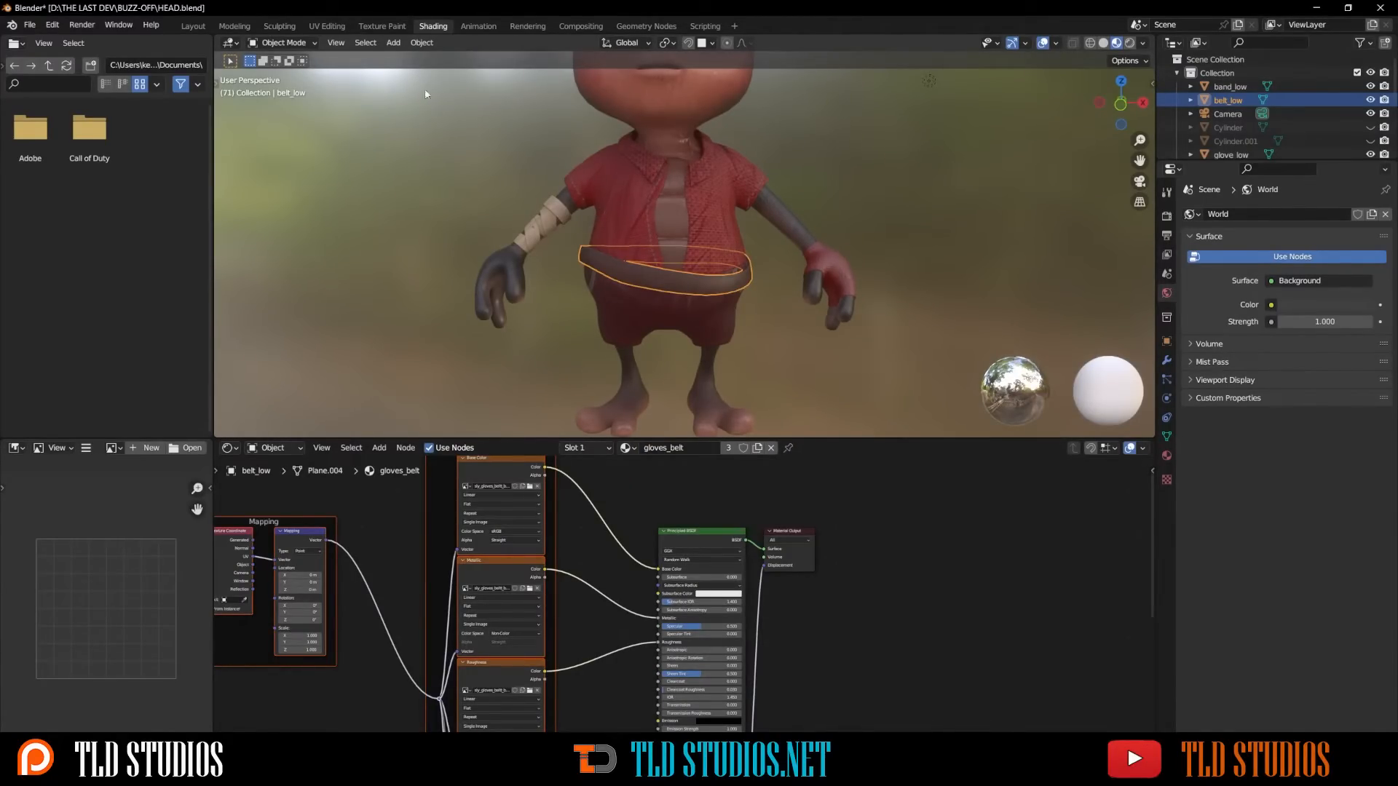
# - Switch to the Layout workspace, deselect everything, and view the character in rendered shading
pyautogui.click(204, 26)
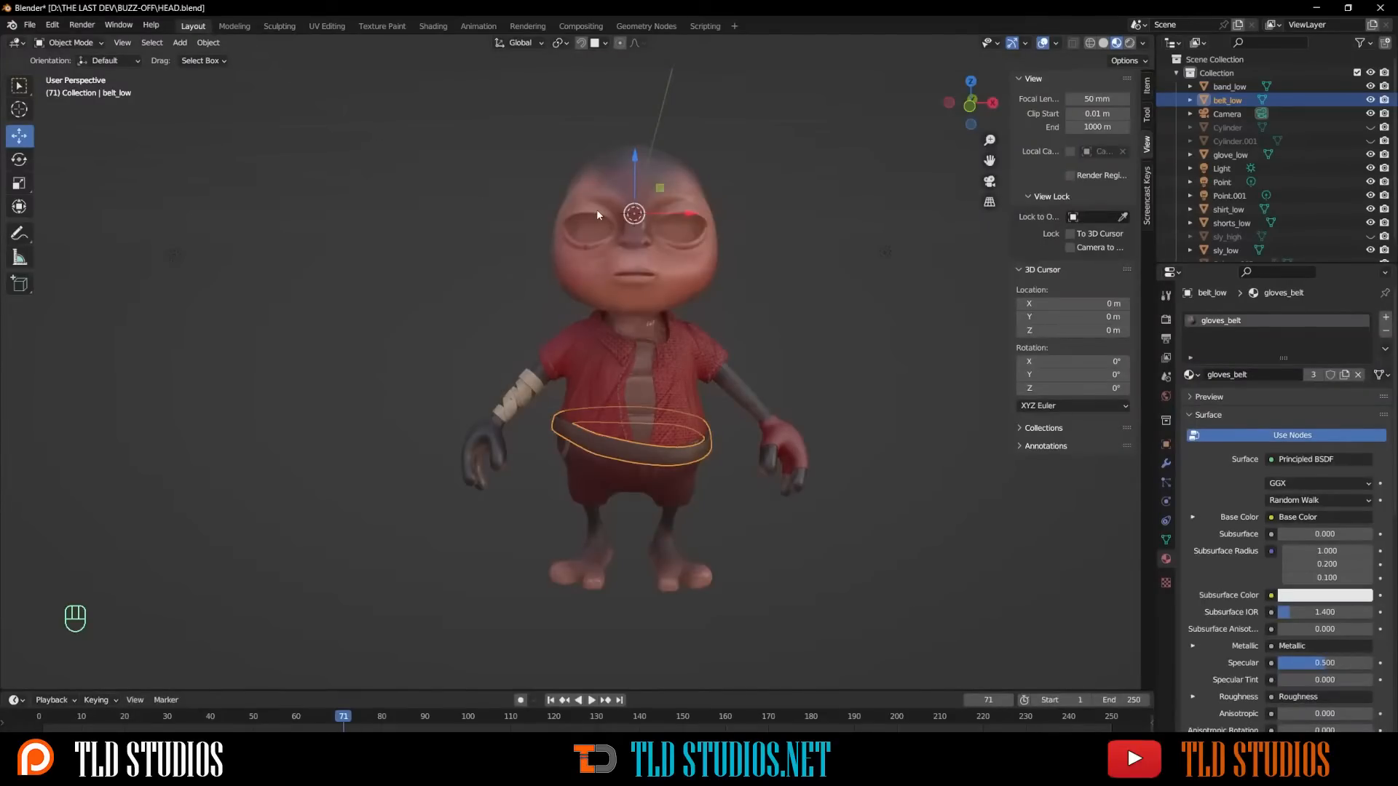
pyautogui.click(785, 205)
pyautogui.click(1130, 43)
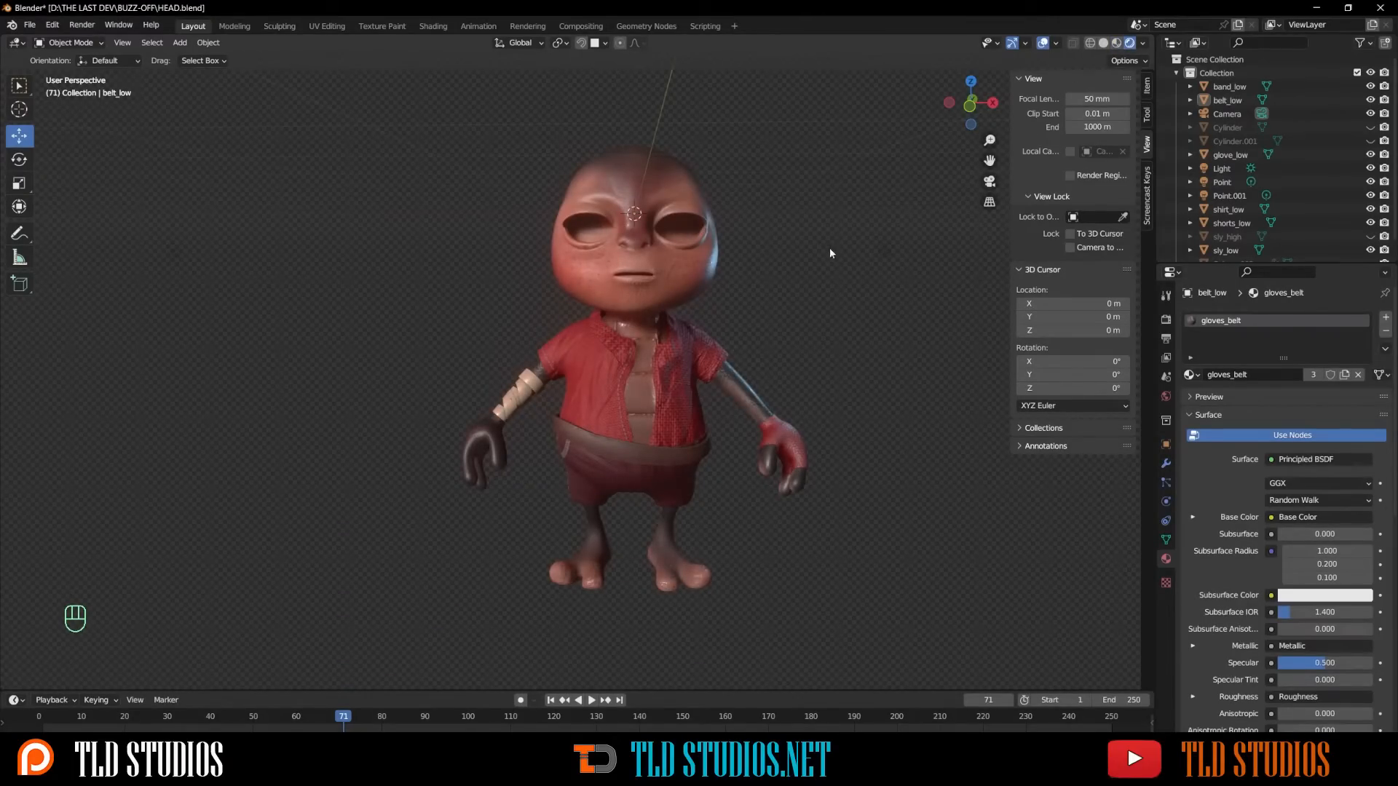
pyautogui.scroll(-1, 1232, 226)
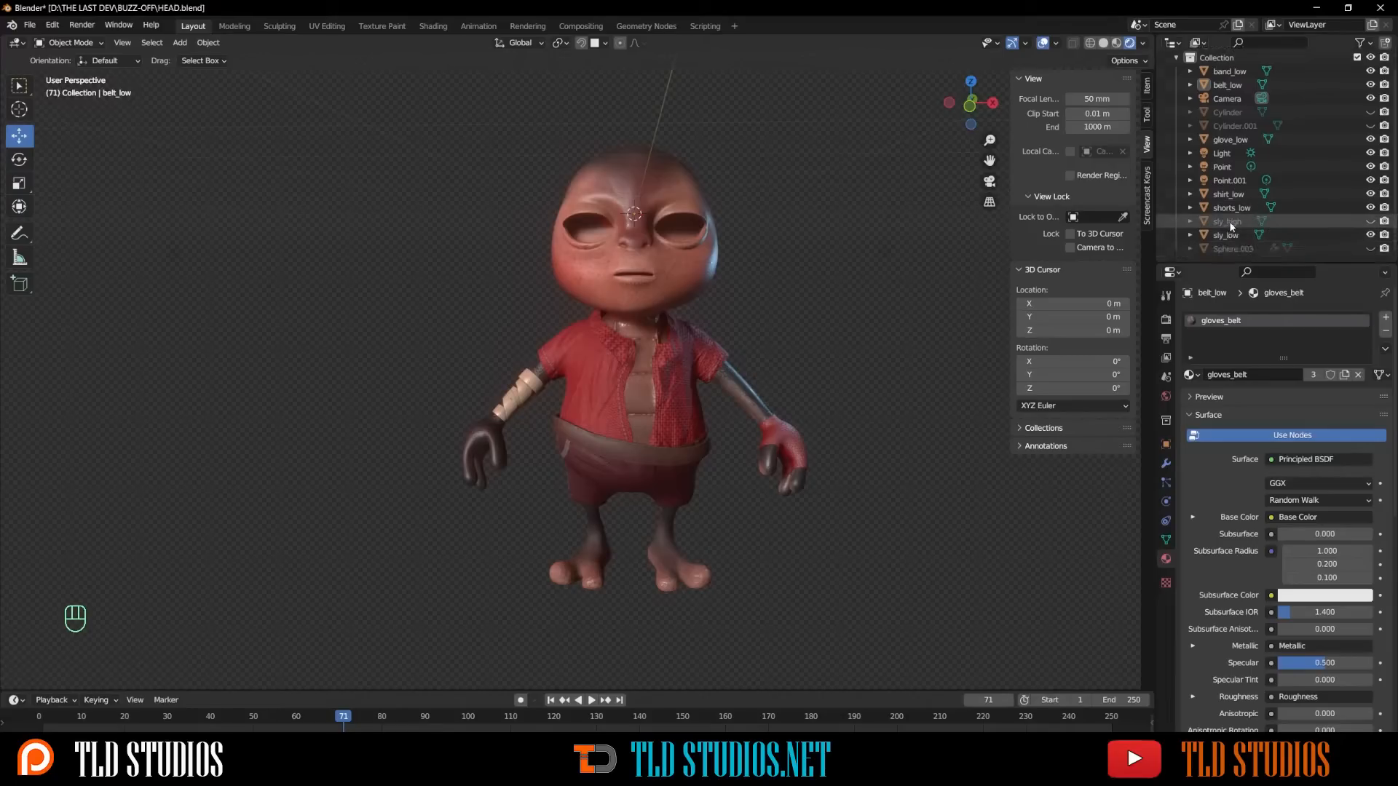
# - Unhide the eye spheres object in the scene
pyautogui.click(1370, 249)
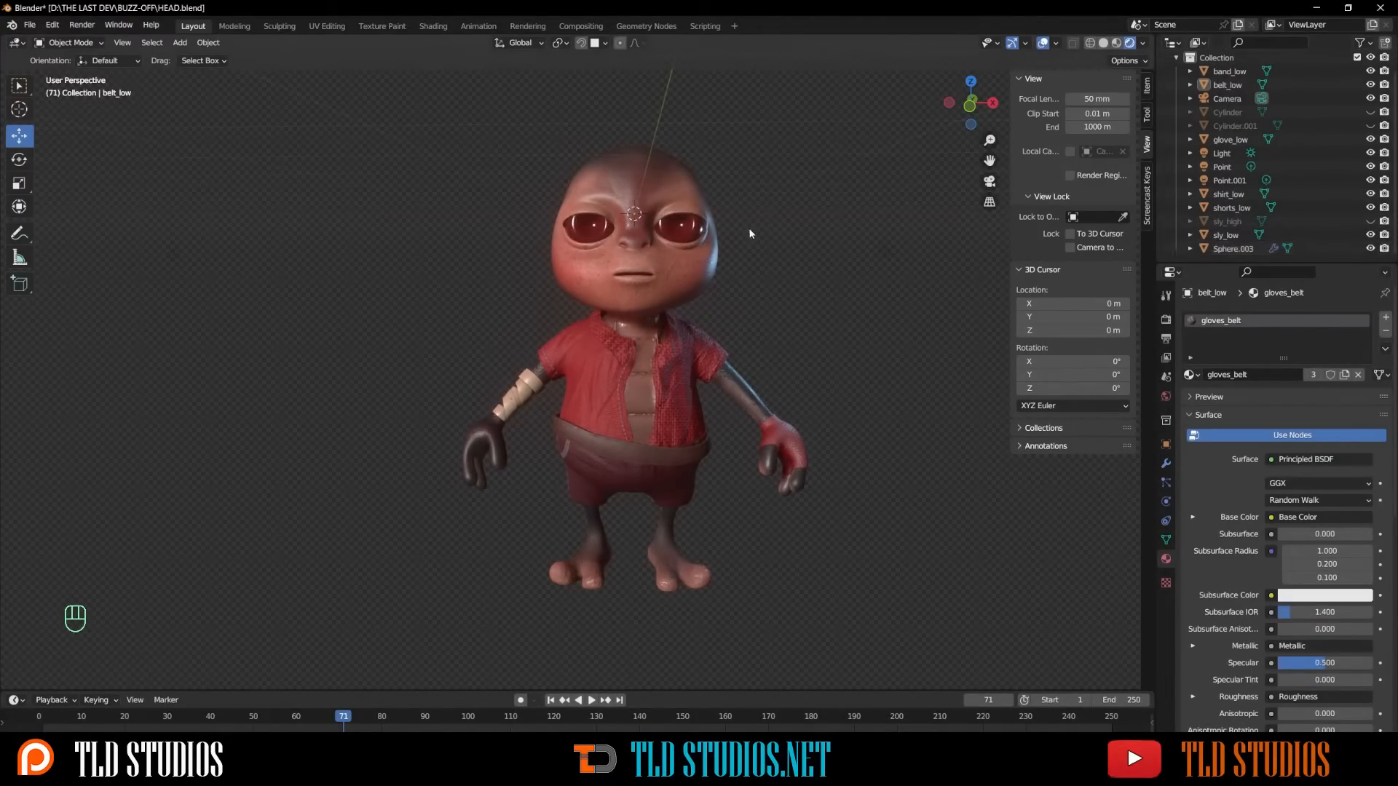
pyautogui.moveTo(749, 228)
pyautogui.mouseDown(button='middle')
pyautogui.moveTo(774, 235)
pyautogui.moveTo(739, 220)
pyautogui.mouseUp(button='middle')
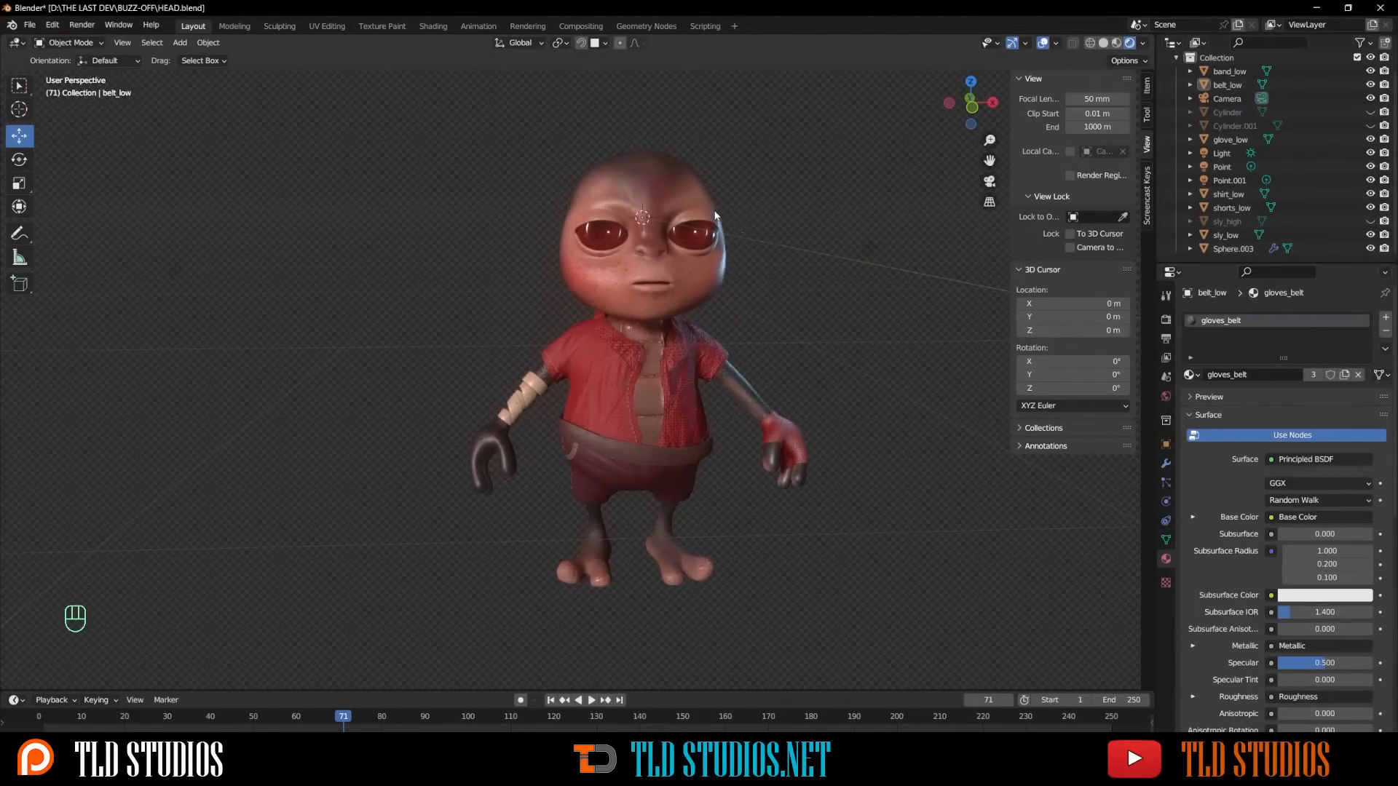
pyautogui.scroll(1, 715, 215)
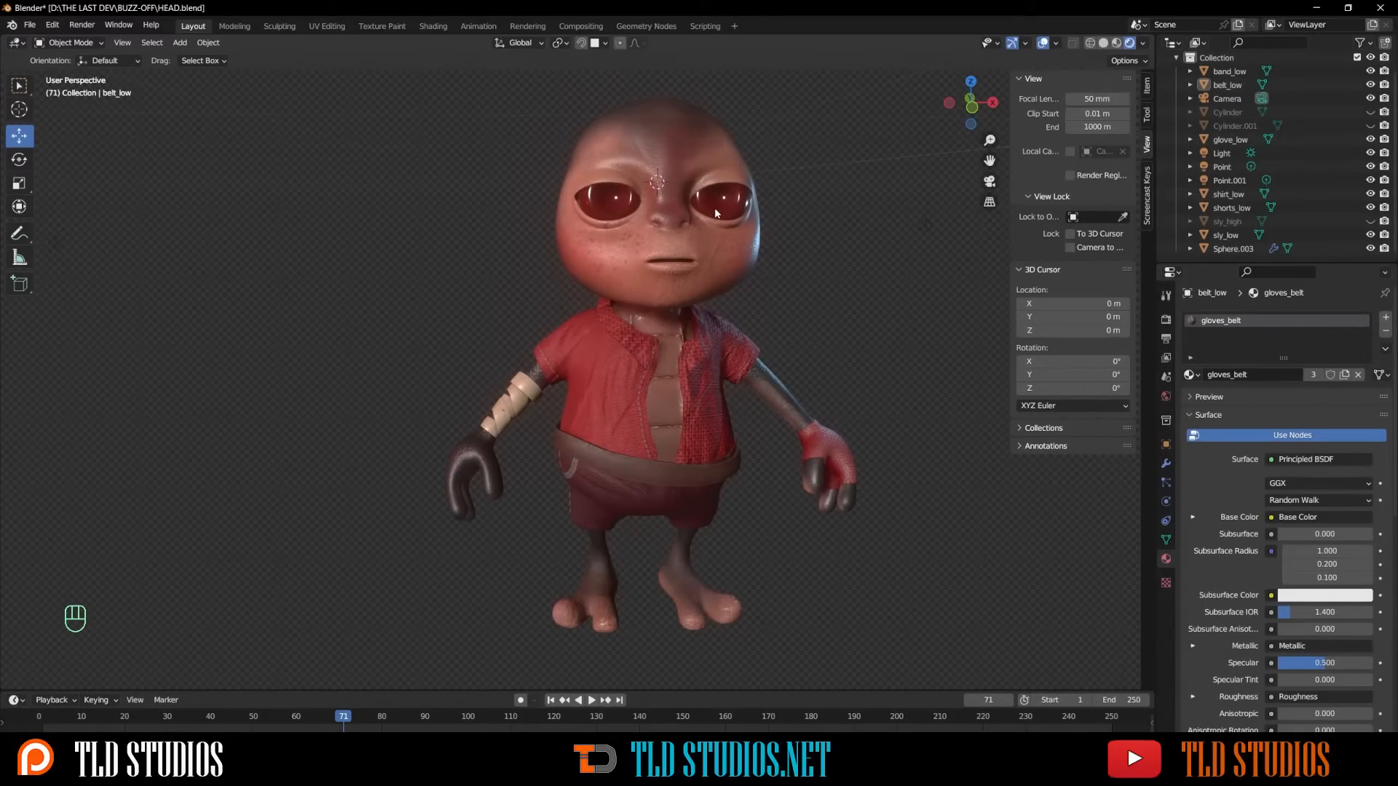
pyautogui.scroll(1, 716, 213)
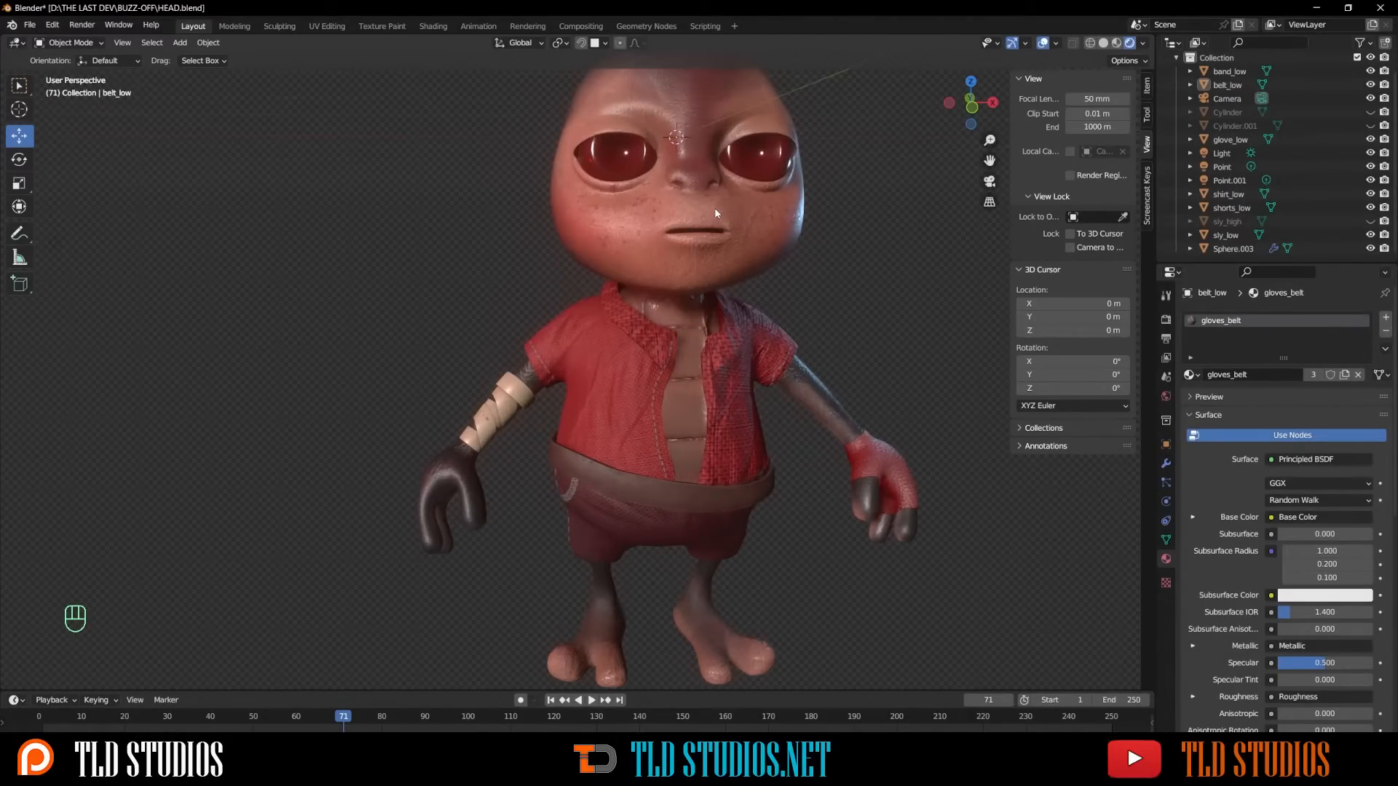
# - Select the eye spheres and rotate them 90° around the X axis
pyautogui.click(639, 163)
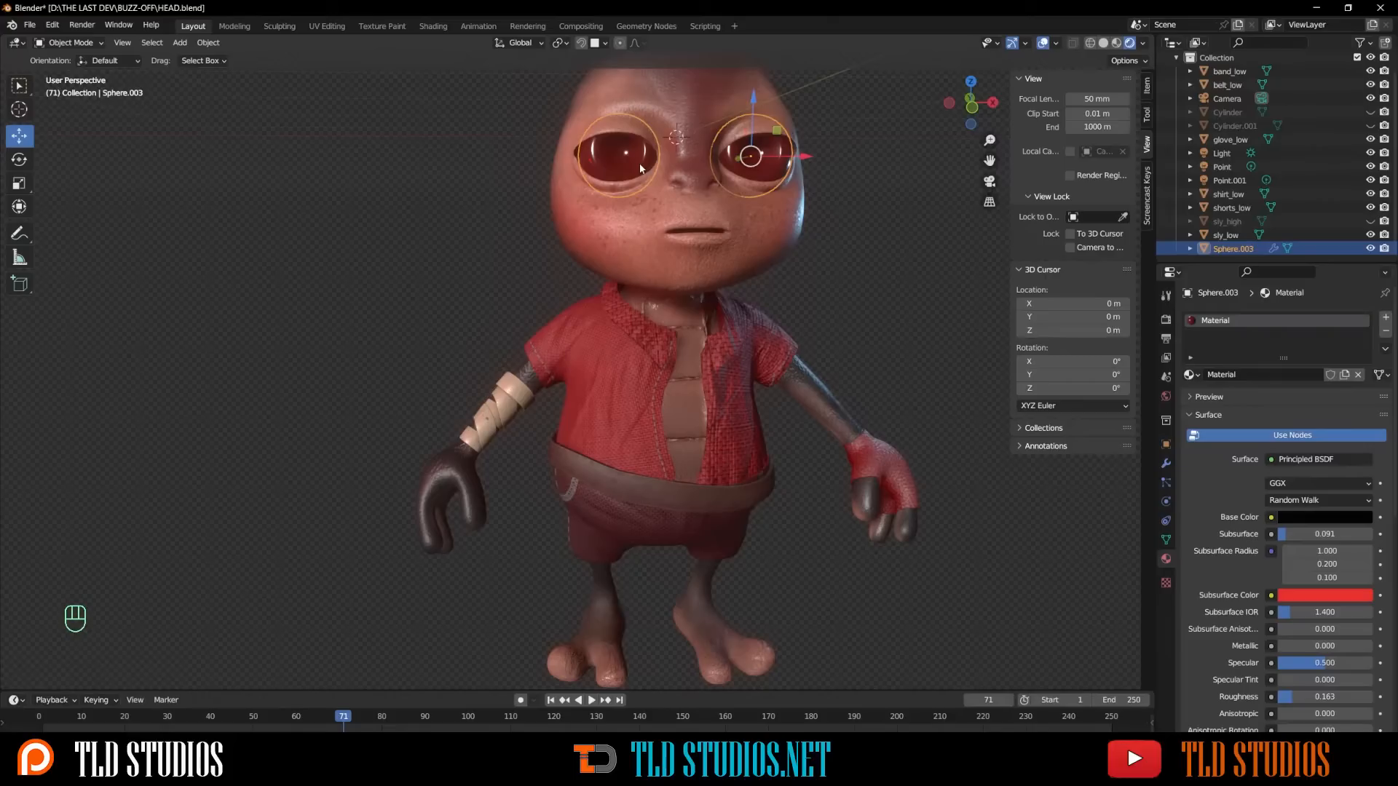
pyautogui.write('r90')
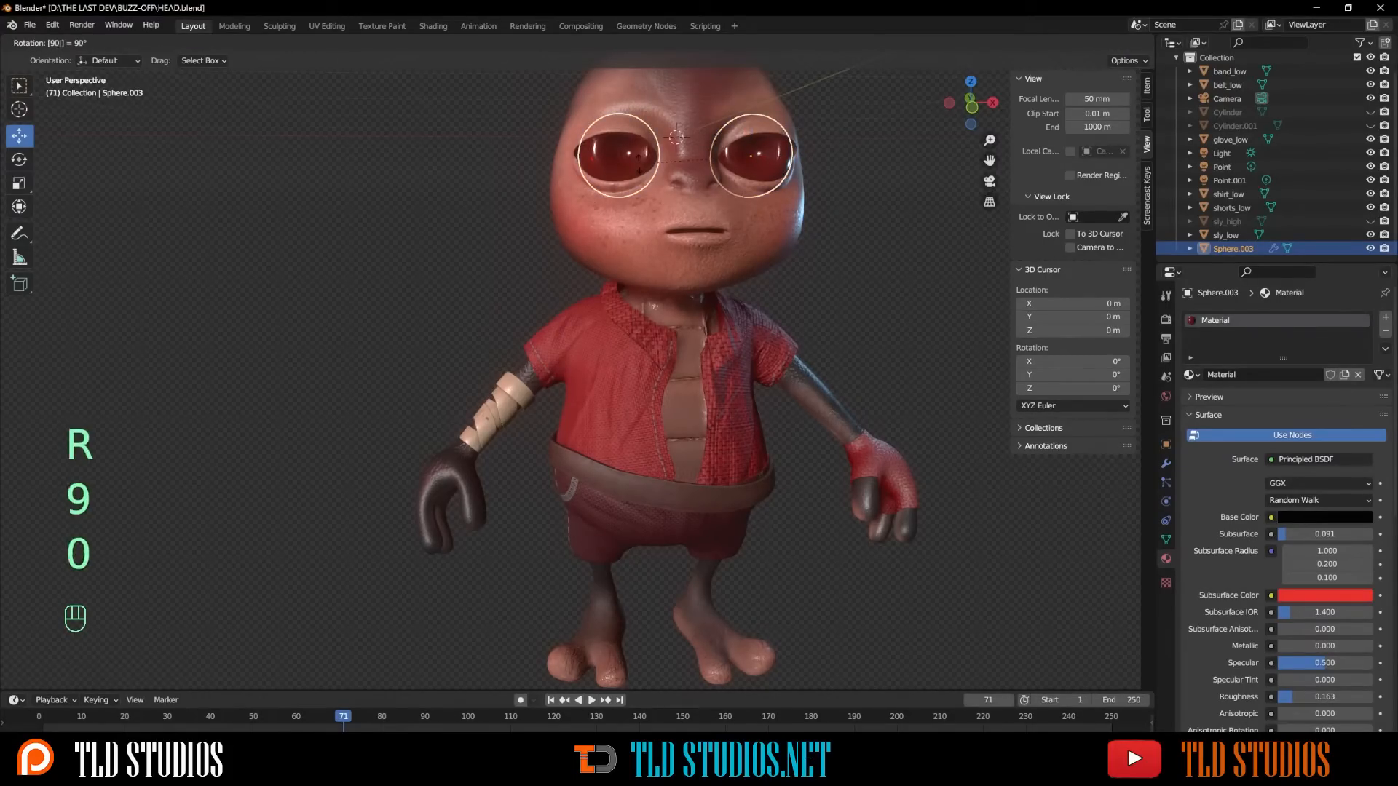
pyautogui.write('x')
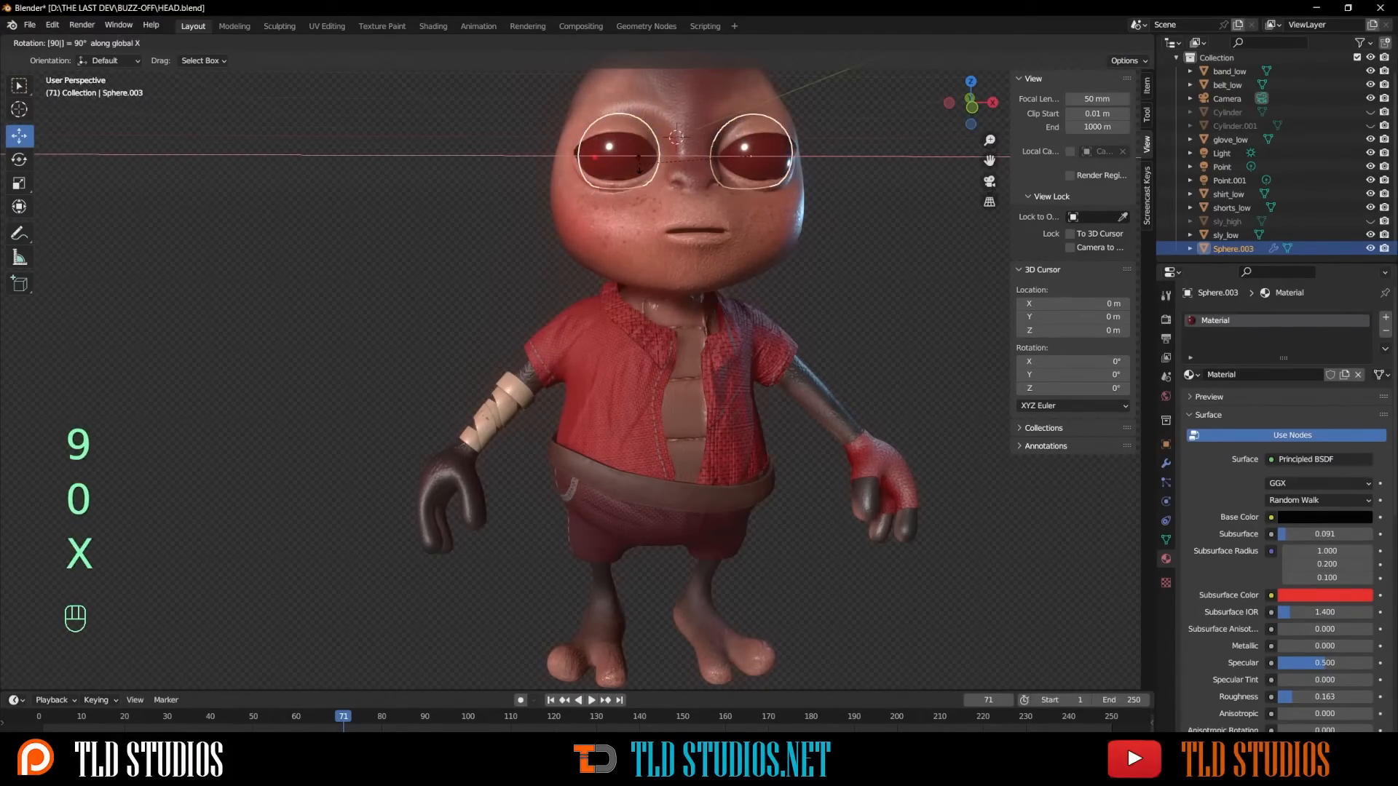
pyautogui.click(640, 163)
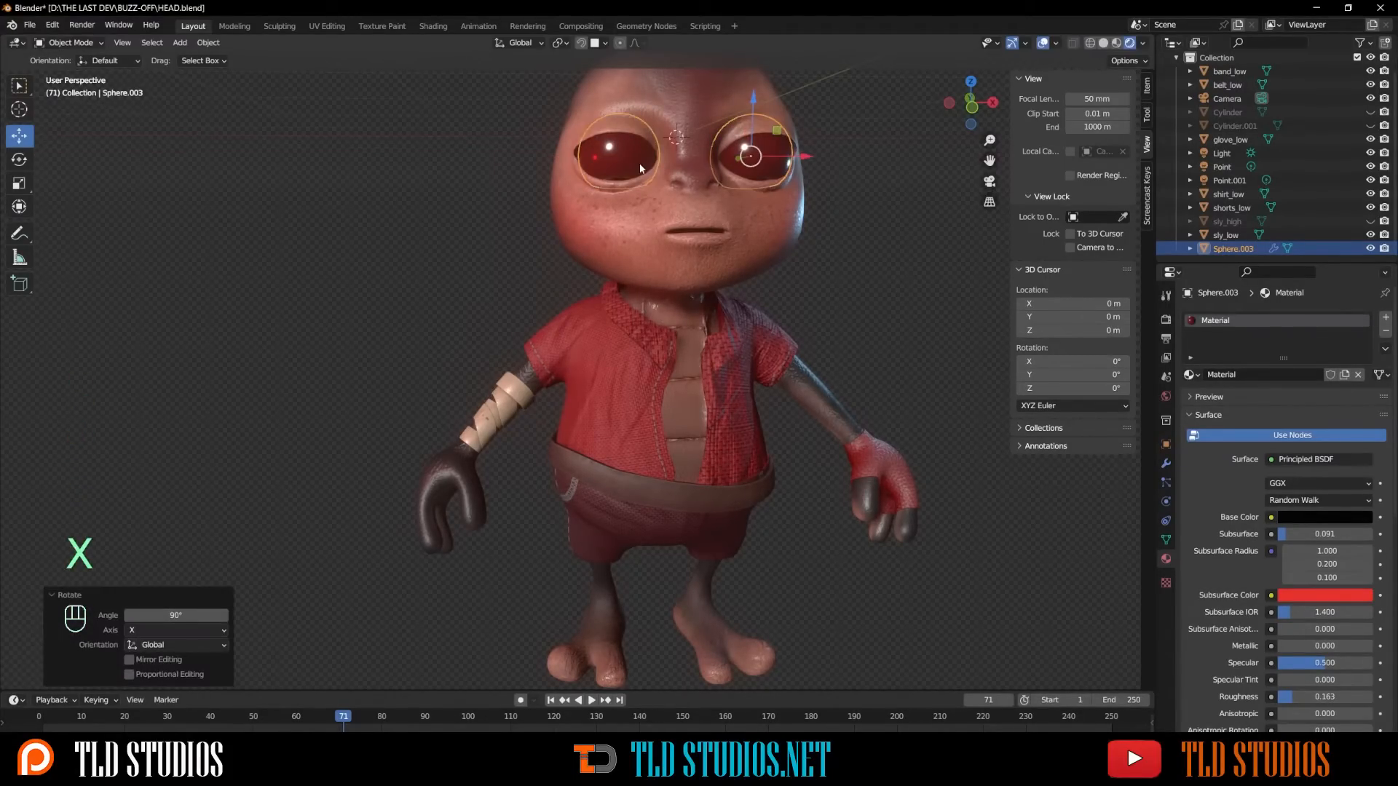
# - Rotate the eye spheres slightly further with the Rotate tool gizmo
pyautogui.click(910, 280)
pyautogui.click(797, 173)
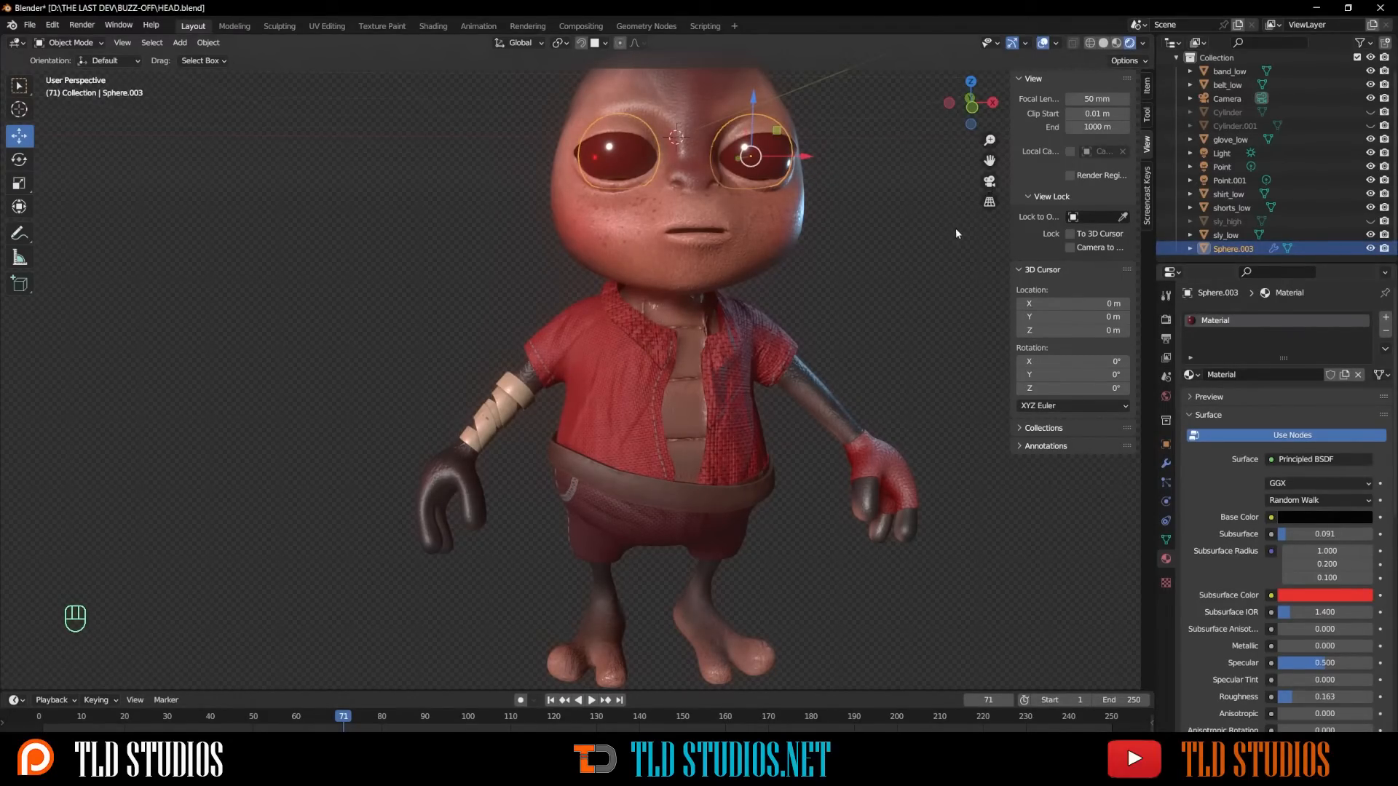
pyautogui.moveTo(858, 191)
pyautogui.mouseDown(button='middle')
pyautogui.moveTo(820, 203)
pyautogui.moveTo(873, 197)
pyautogui.mouseUp(button='middle')
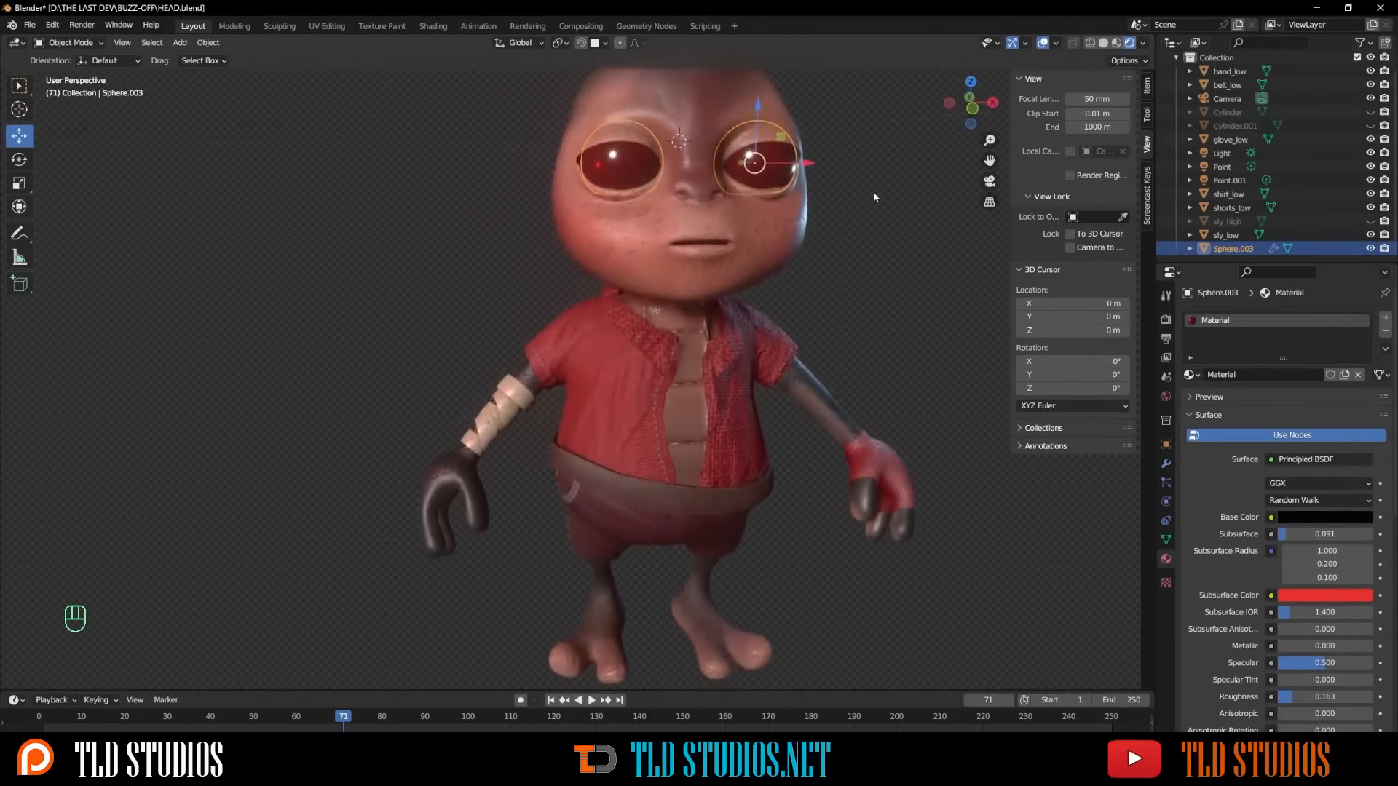
pyautogui.click(19, 158)
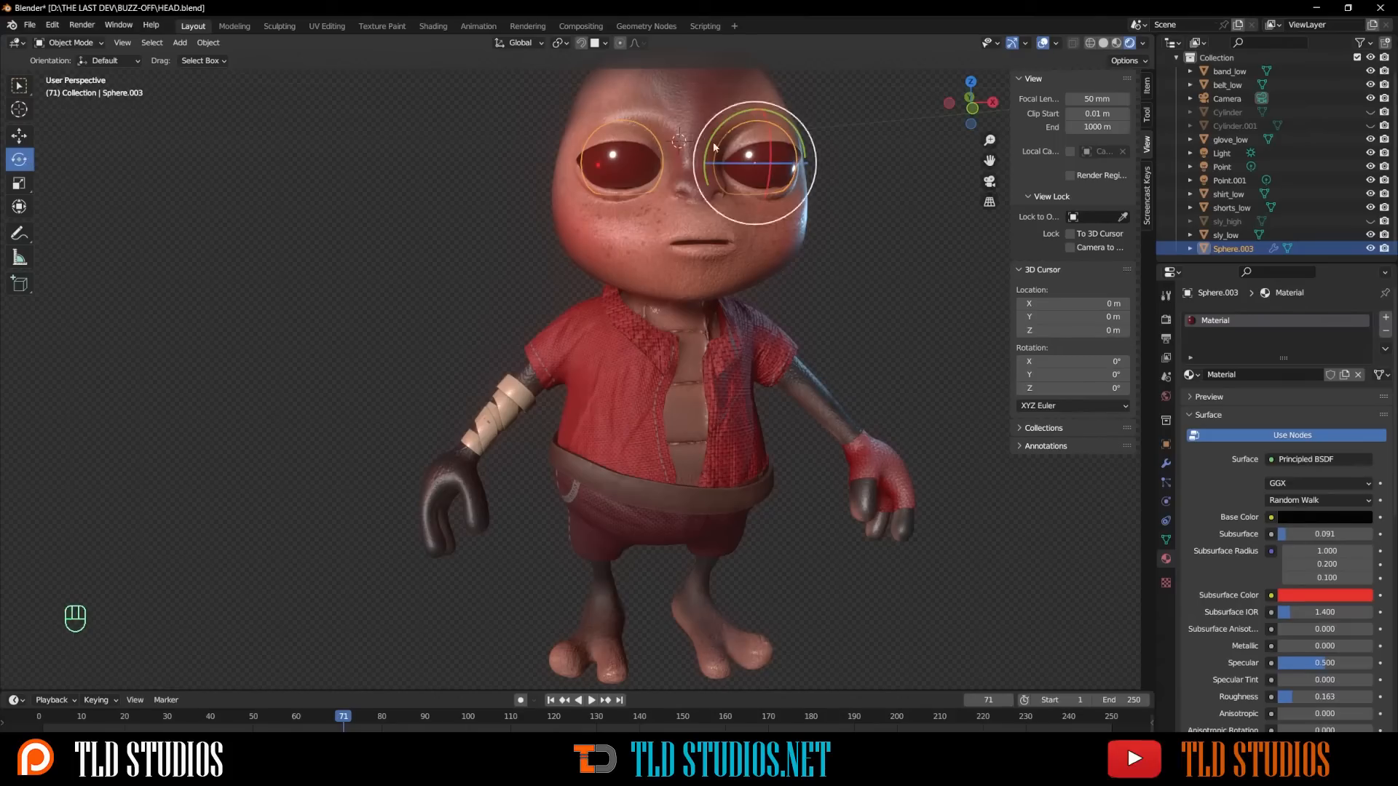
pyautogui.moveTo(770, 132); pyautogui.dragTo(777, 184)
pyautogui.click(892, 228)
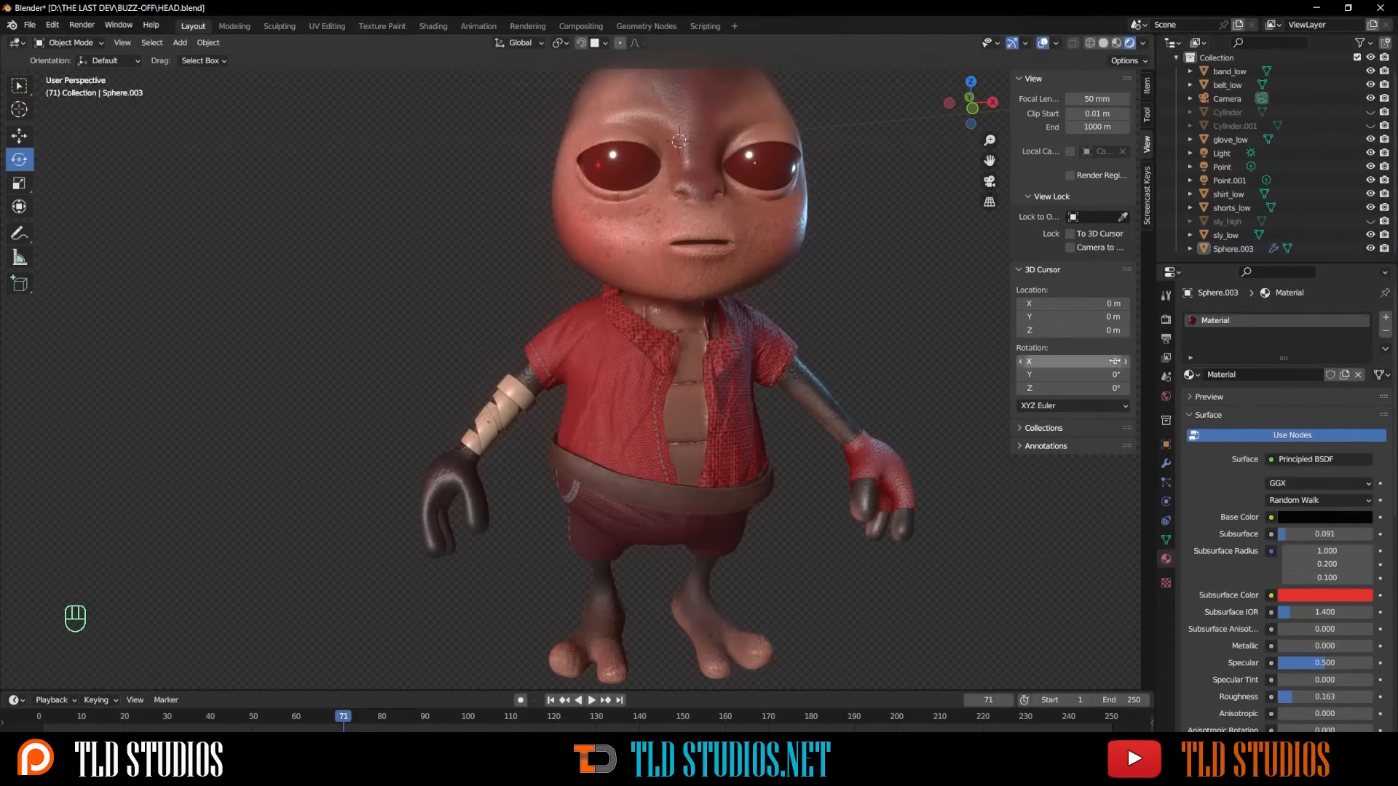
# - Remove the eyes' material slot and create a new material with a black base color and roughness 0.18
pyautogui.click(1385, 334)
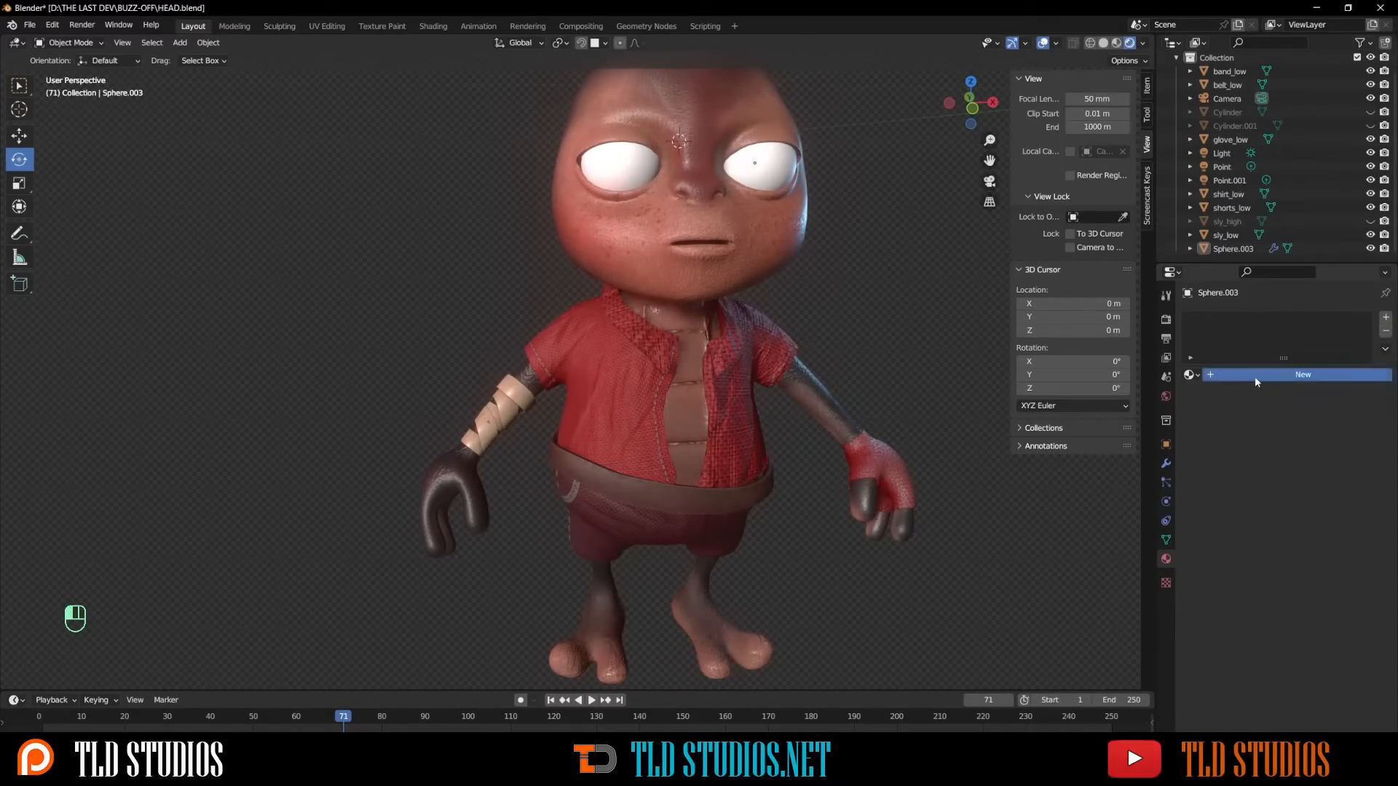
pyautogui.click(1255, 377)
pyautogui.click(1295, 519)
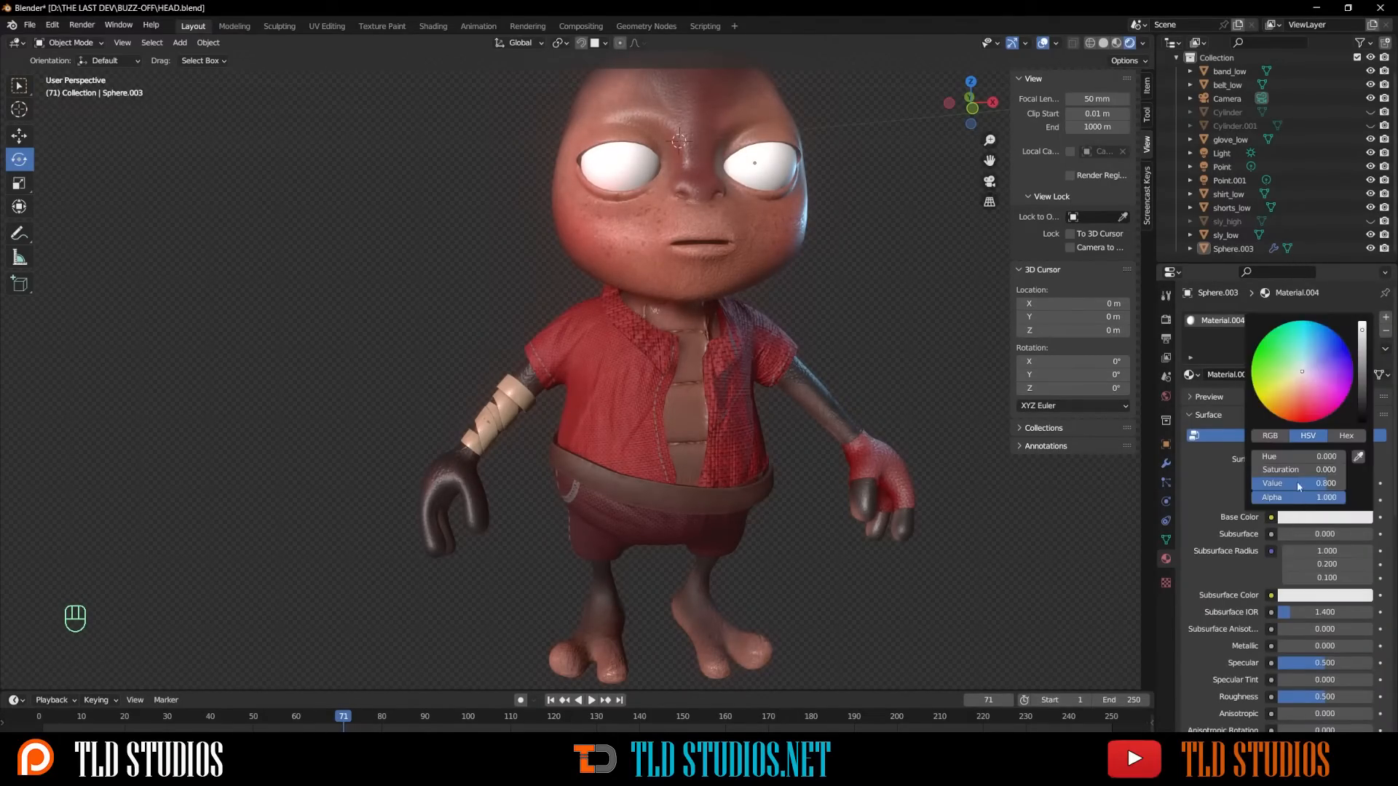
pyautogui.moveTo(1363, 376); pyautogui.dragTo(1363, 425)
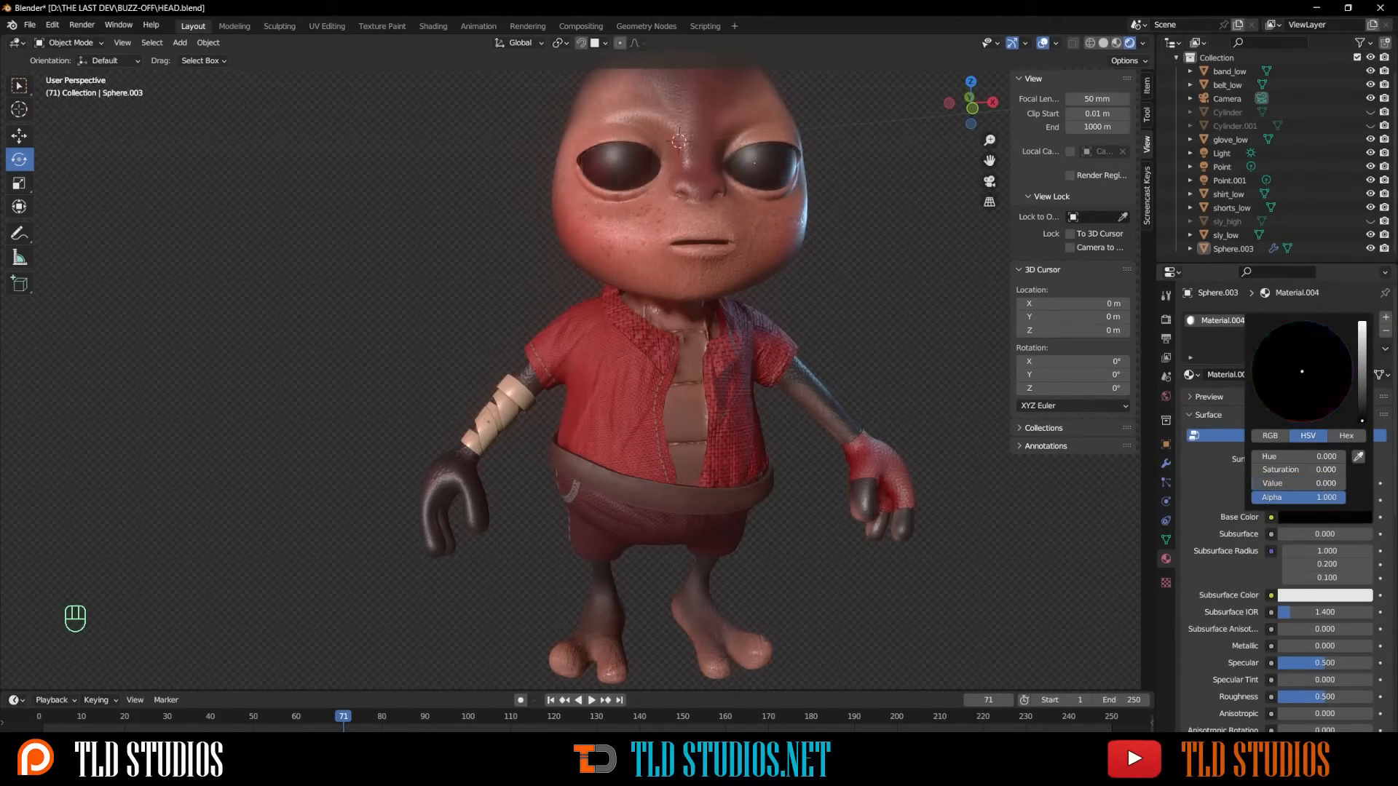
pyautogui.moveTo(1326, 697); pyautogui.dragTo(1298, 697)
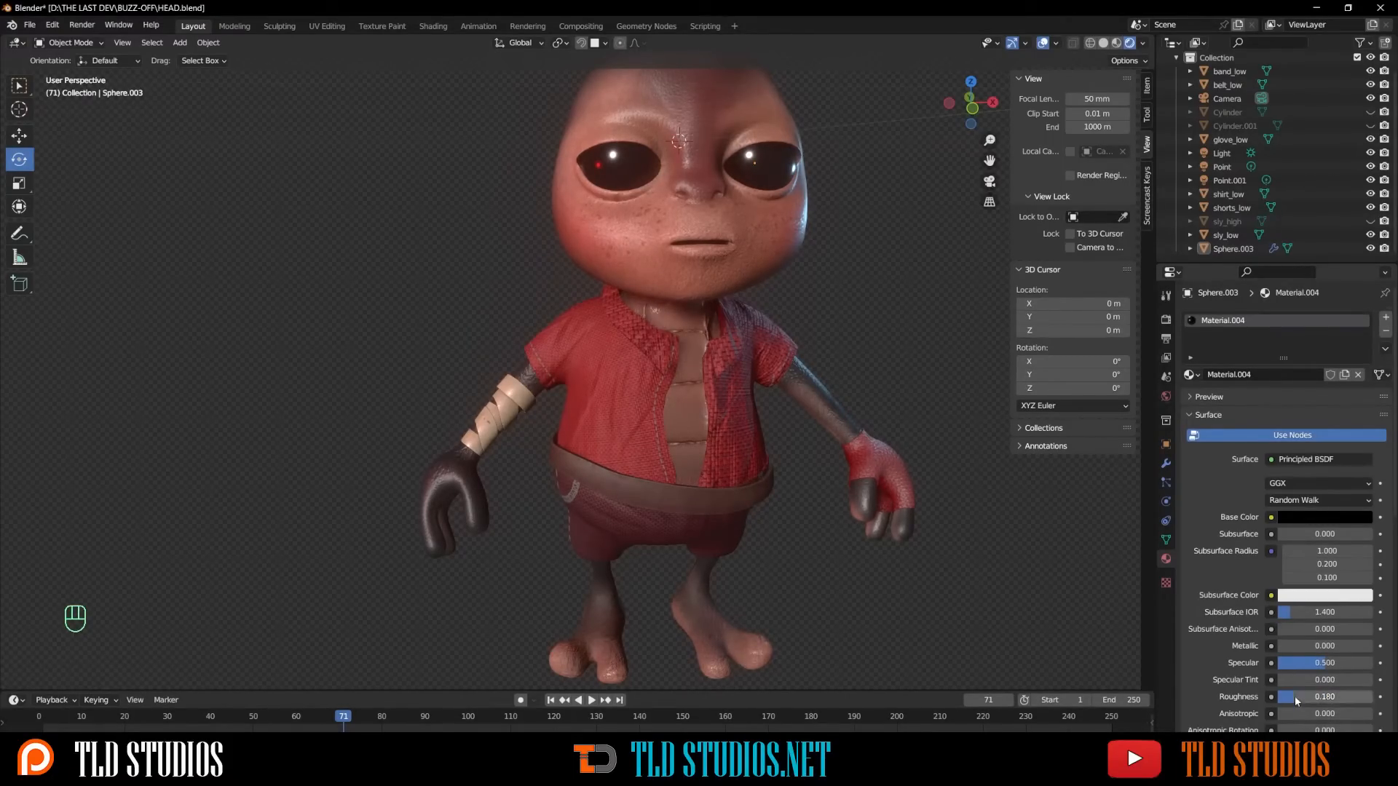
# - Set the eye material's subsurface to 0.017 with a red subsurface color
pyautogui.click(1296, 535)
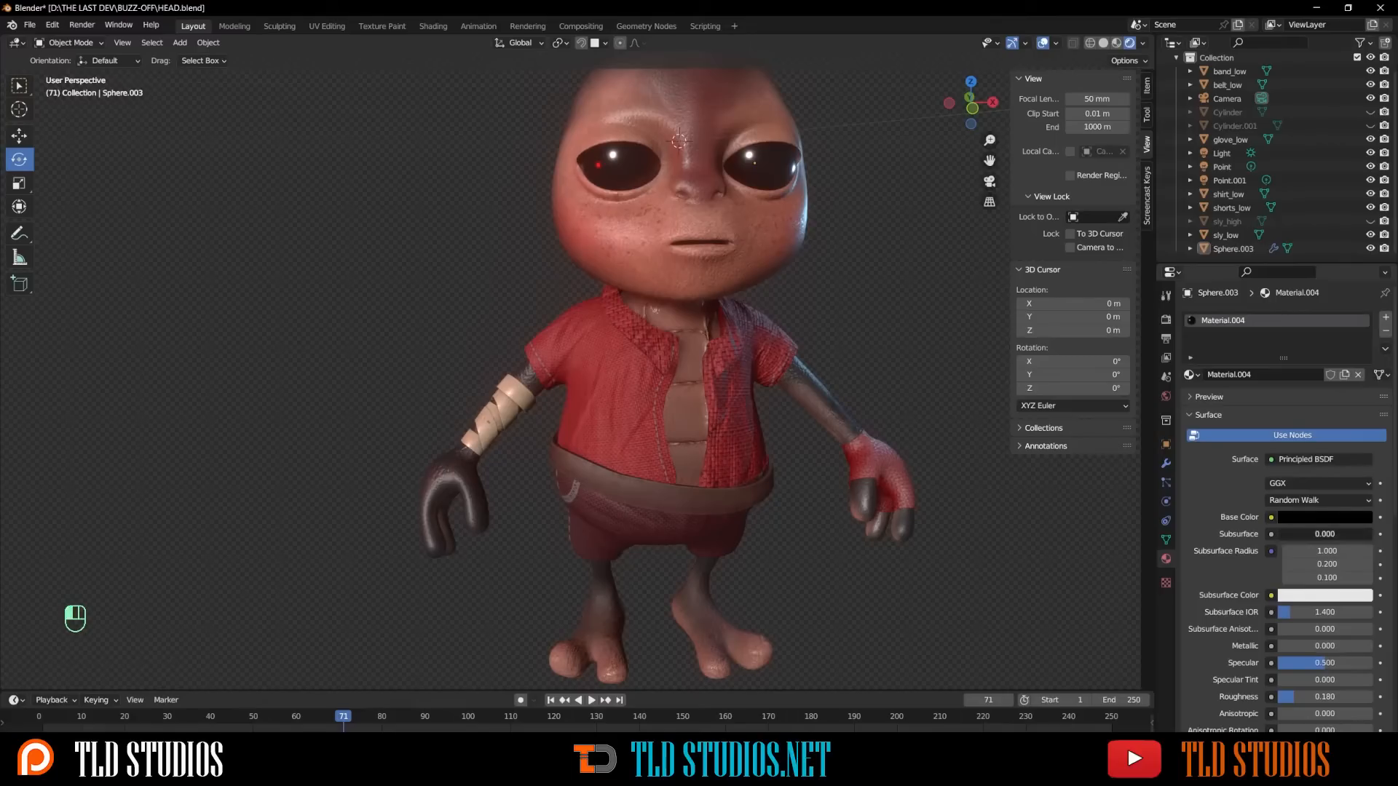
pyautogui.moveTo(1296, 534); pyautogui.dragTo(1305, 534)
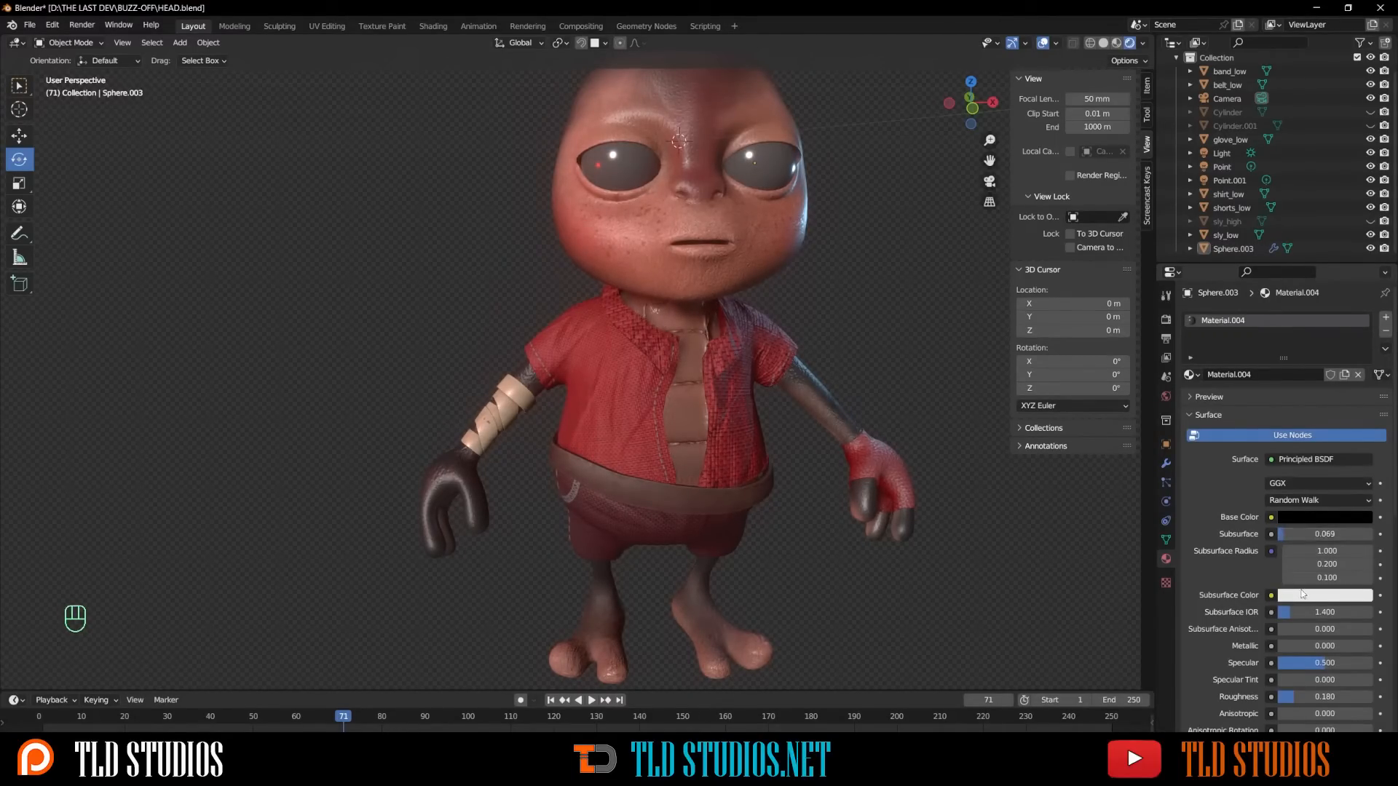
pyautogui.click(1302, 596)
pyautogui.click(1297, 496)
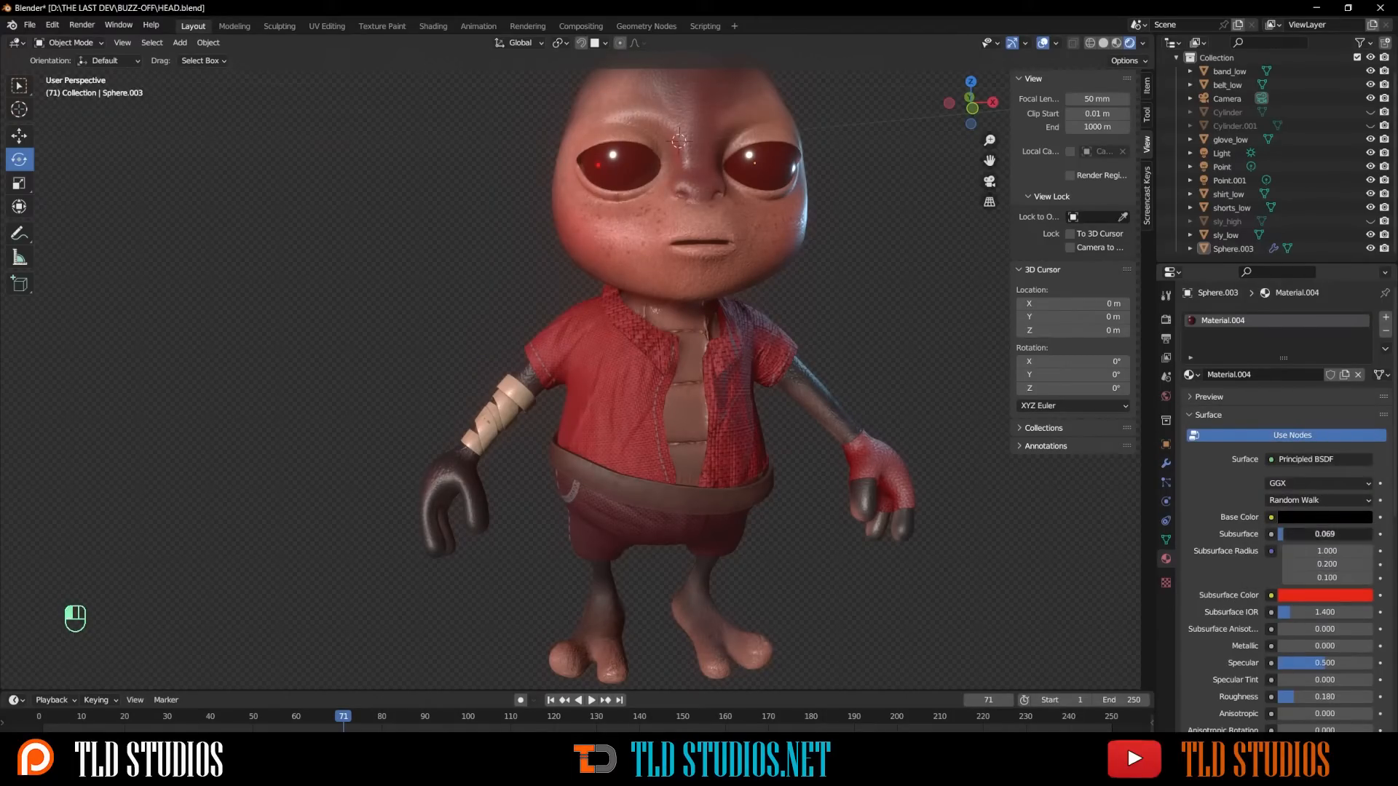
pyautogui.moveTo(1305, 535); pyautogui.dragTo(1300, 534)
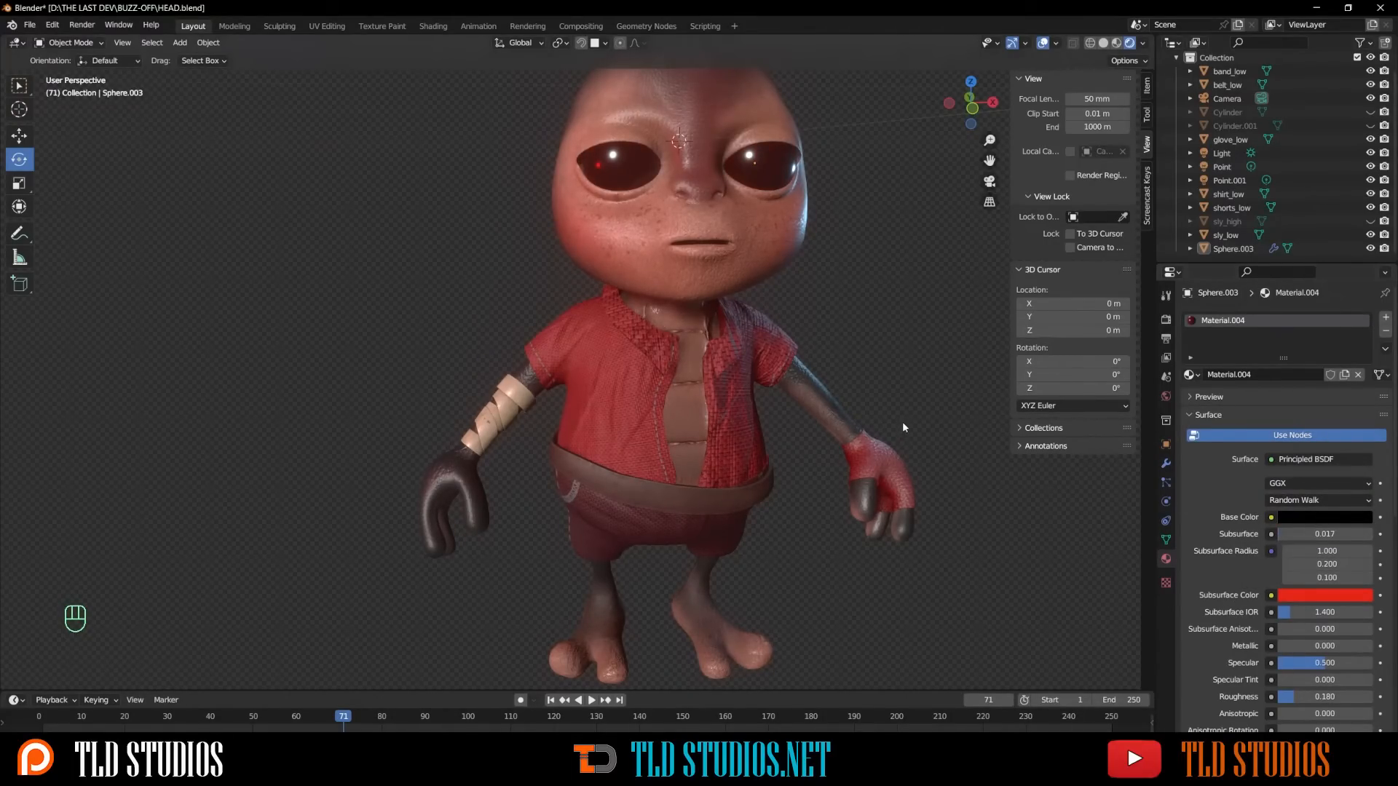
# - Deselect and compare the character in material preview and rendered shading
pyautogui.click(887, 329)
pyautogui.scroll(-4, 887, 329)
pyautogui.scroll(3, 712, 354)
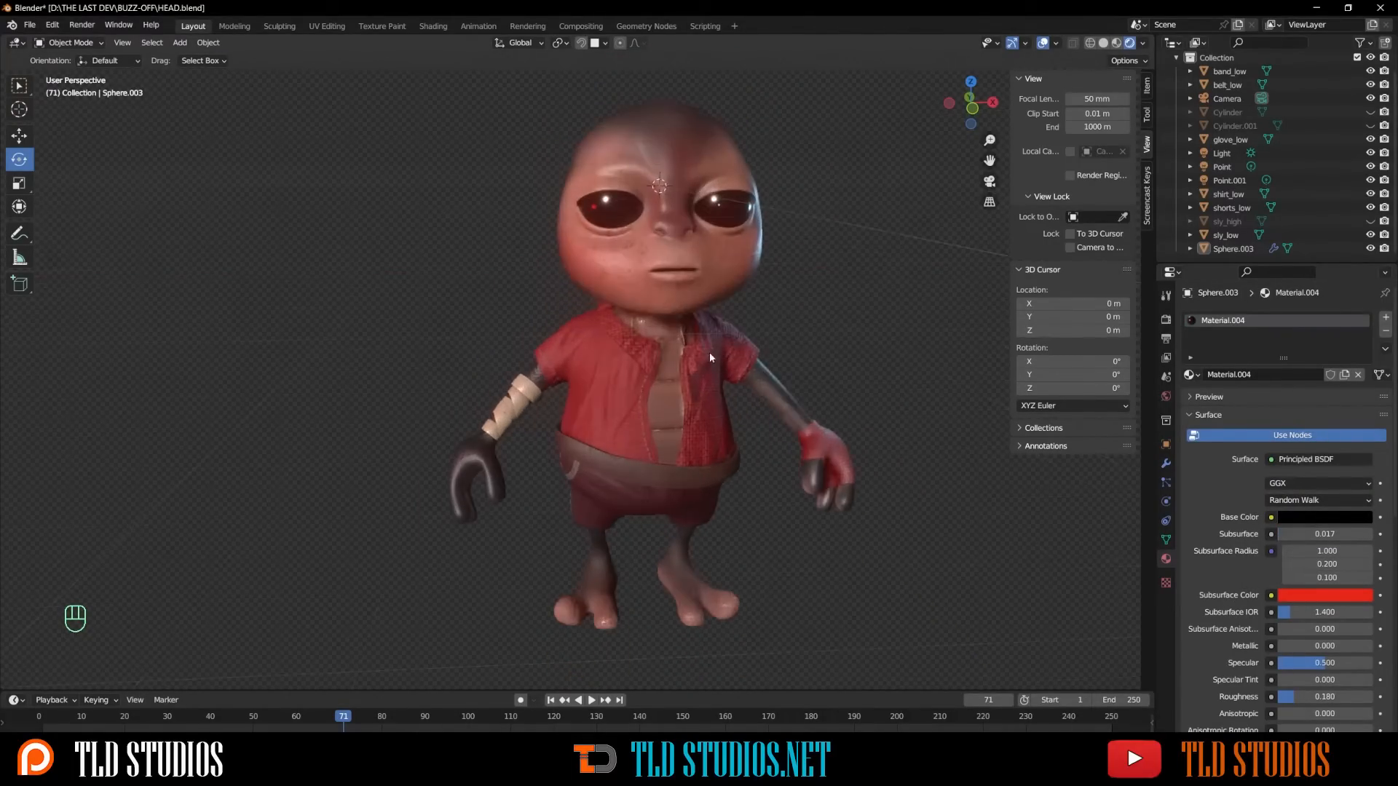
pyautogui.moveTo(730, 359); pyautogui.dragTo(758, 341, button='middle')
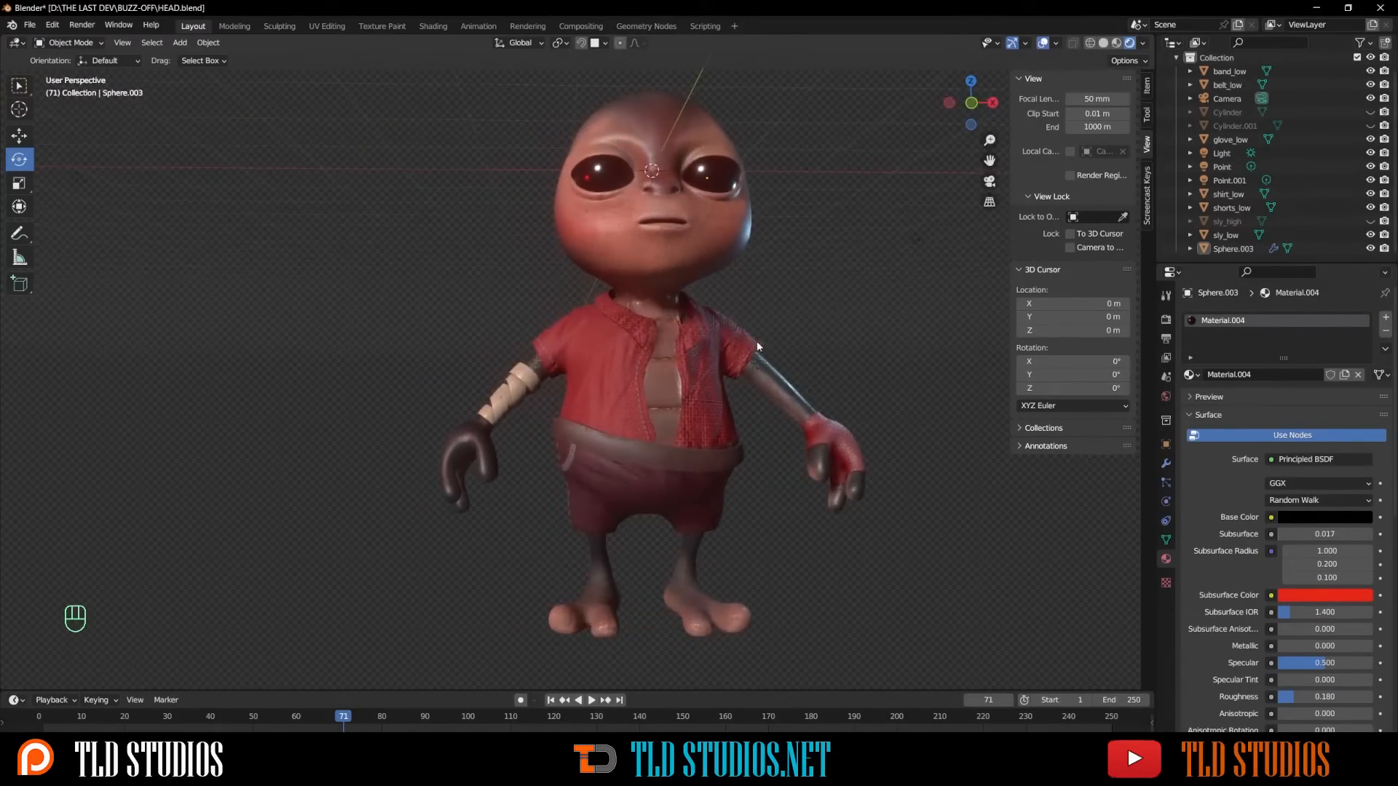
pyautogui.click(1116, 43)
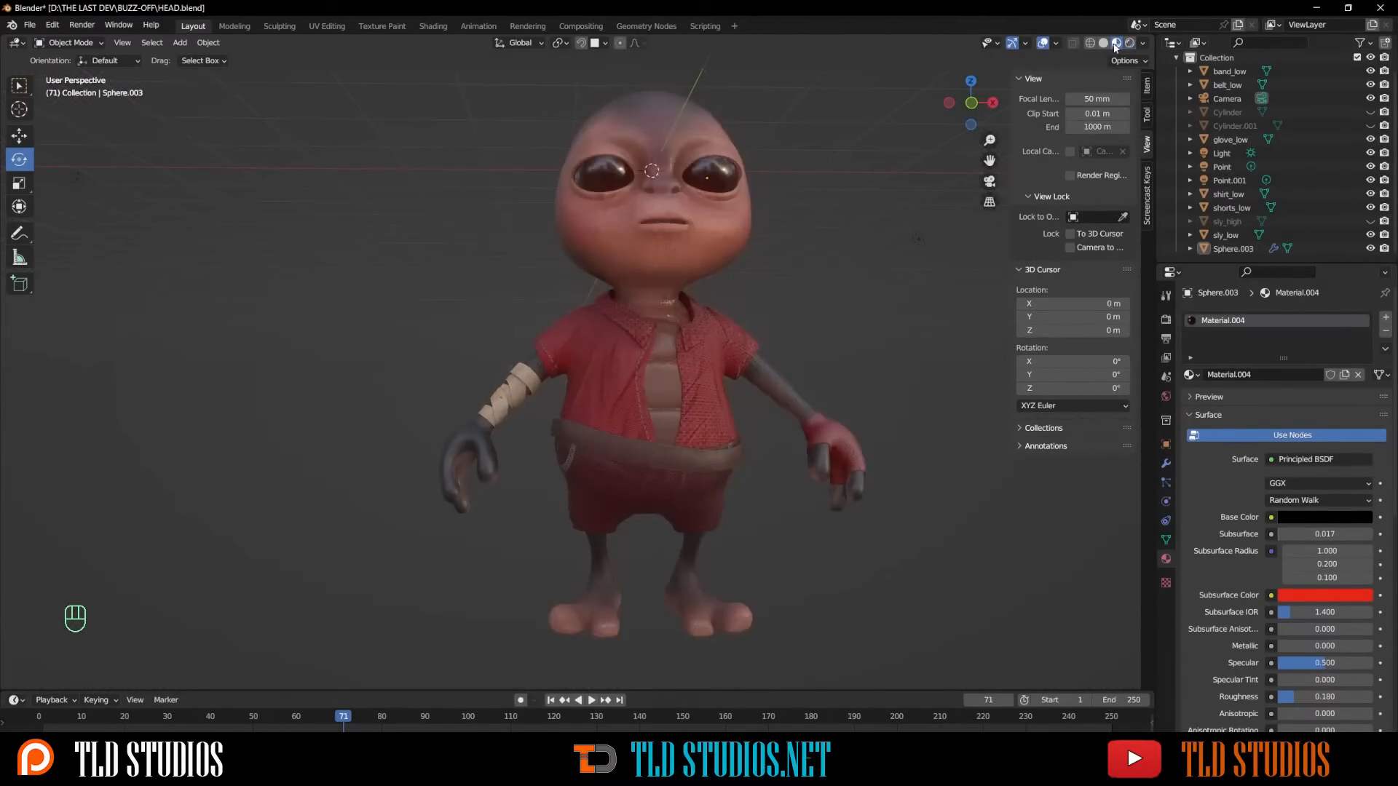
pyautogui.click(1130, 43)
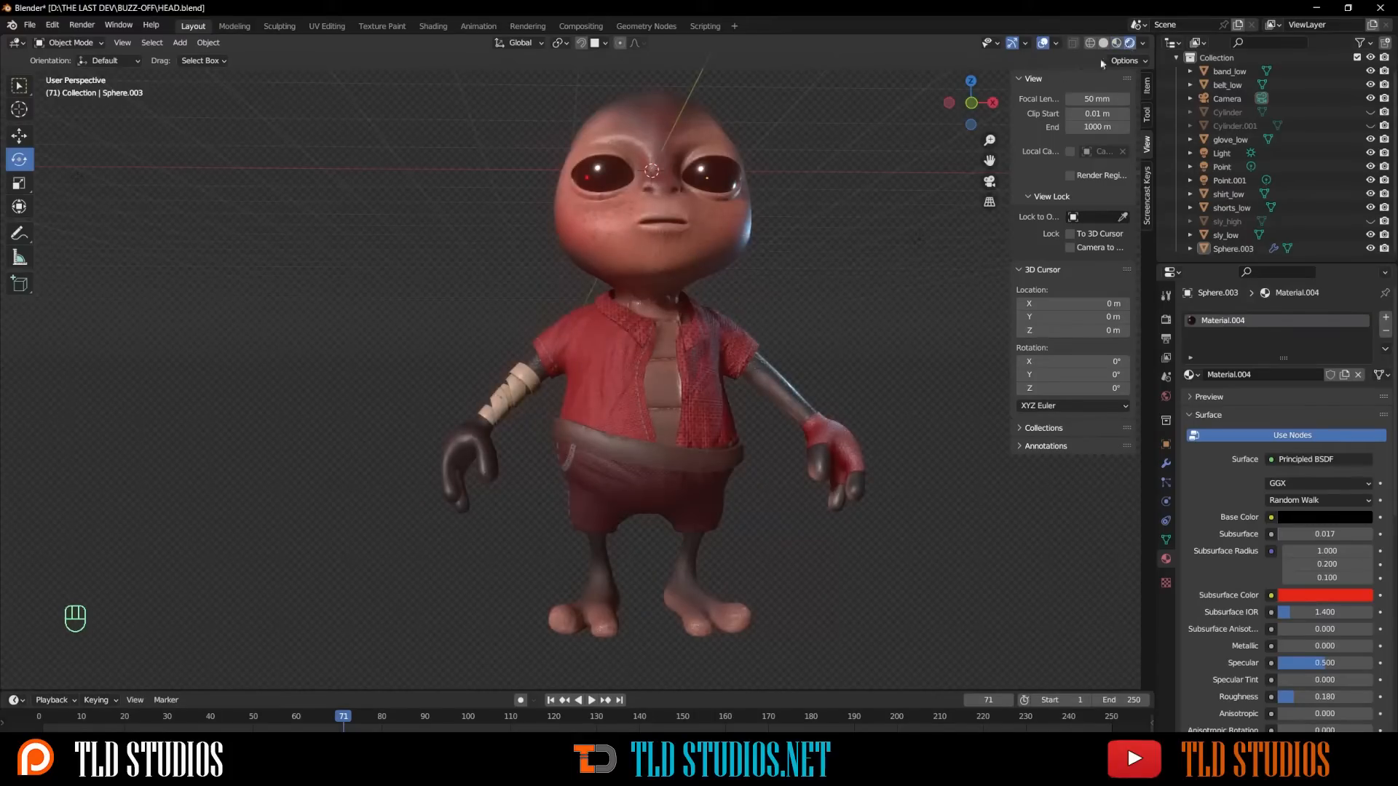
# - Select the body and set its subsurface to 0.023 with an orange-red subsurface color
pyautogui.click(745, 255)
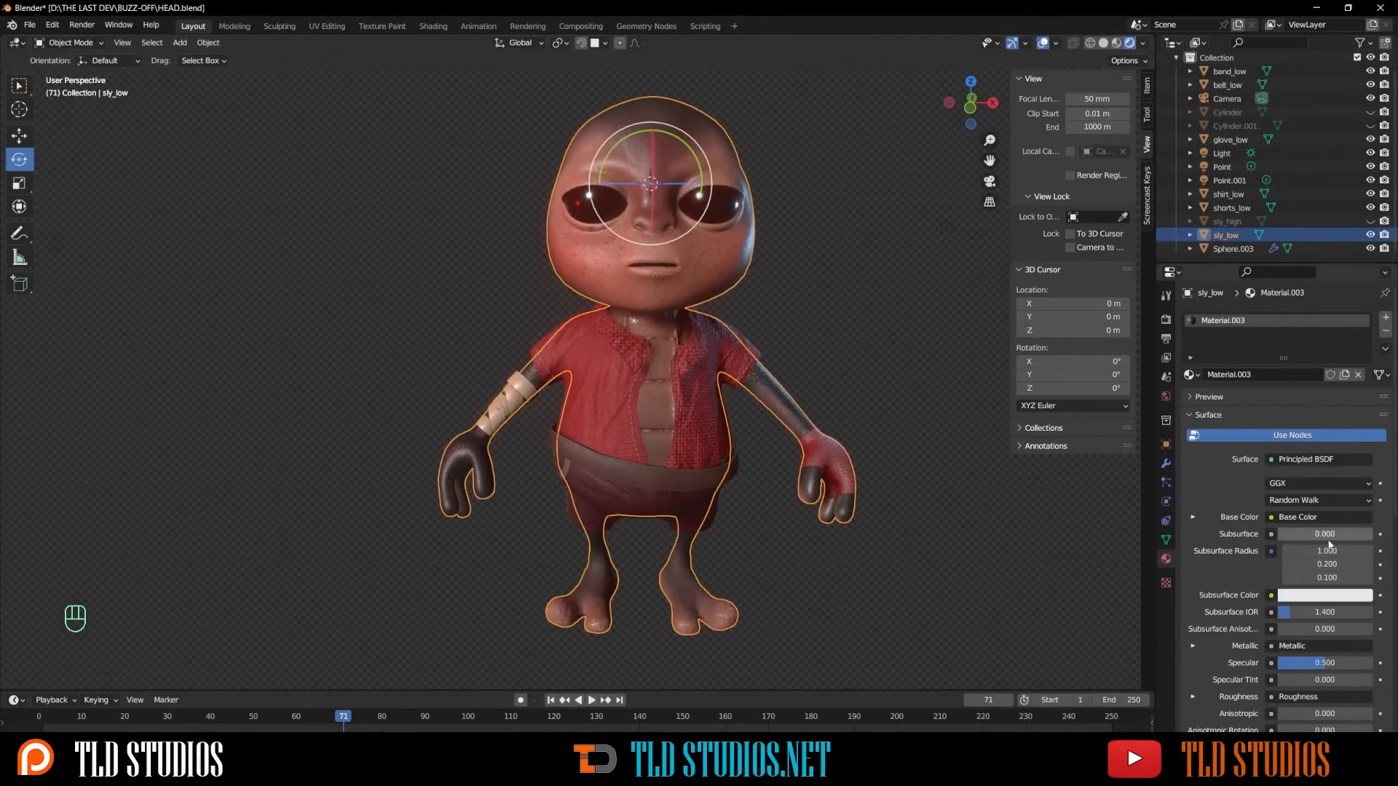
pyautogui.moveTo(1322, 537)
pyautogui.mouseDown()
pyautogui.moveTo(1347, 536)
pyautogui.moveTo(1331, 536)
pyautogui.mouseUp()
pyautogui.click(1325, 595)
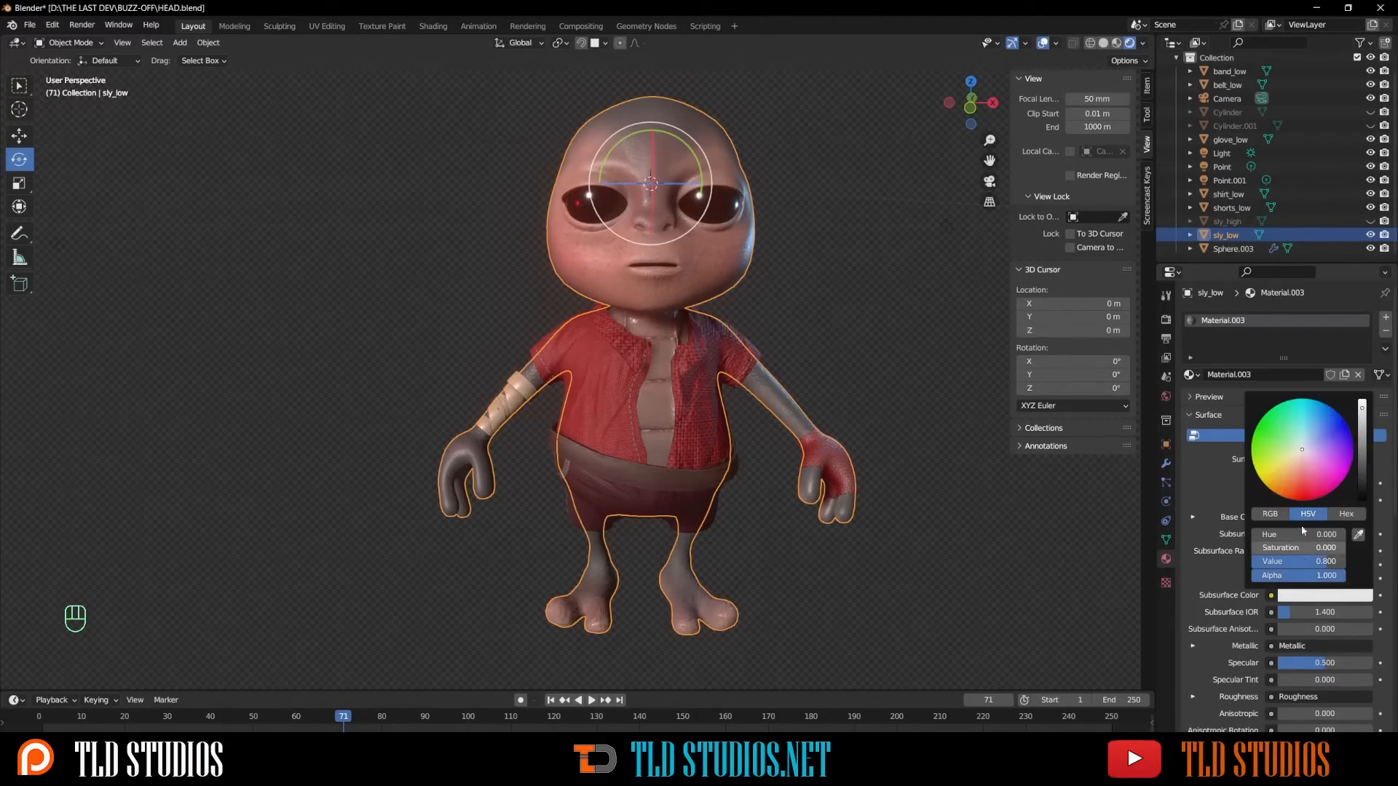
pyautogui.click(1321, 429)
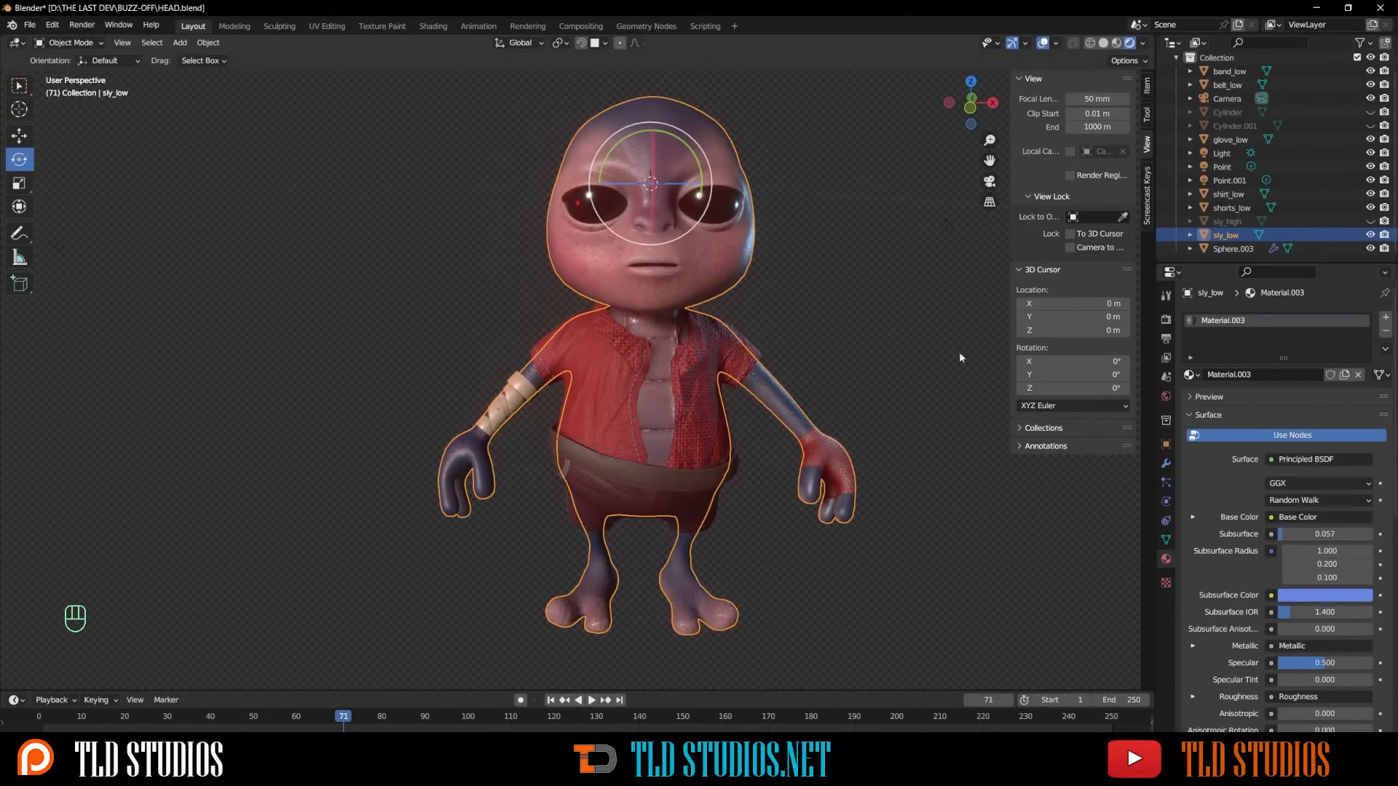
pyautogui.click(901, 316)
pyautogui.moveTo(901, 316); pyautogui.dragTo(723, 324, button='middle')
pyautogui.scroll(3, 721, 310)
pyautogui.scroll(-2, 793, 316)
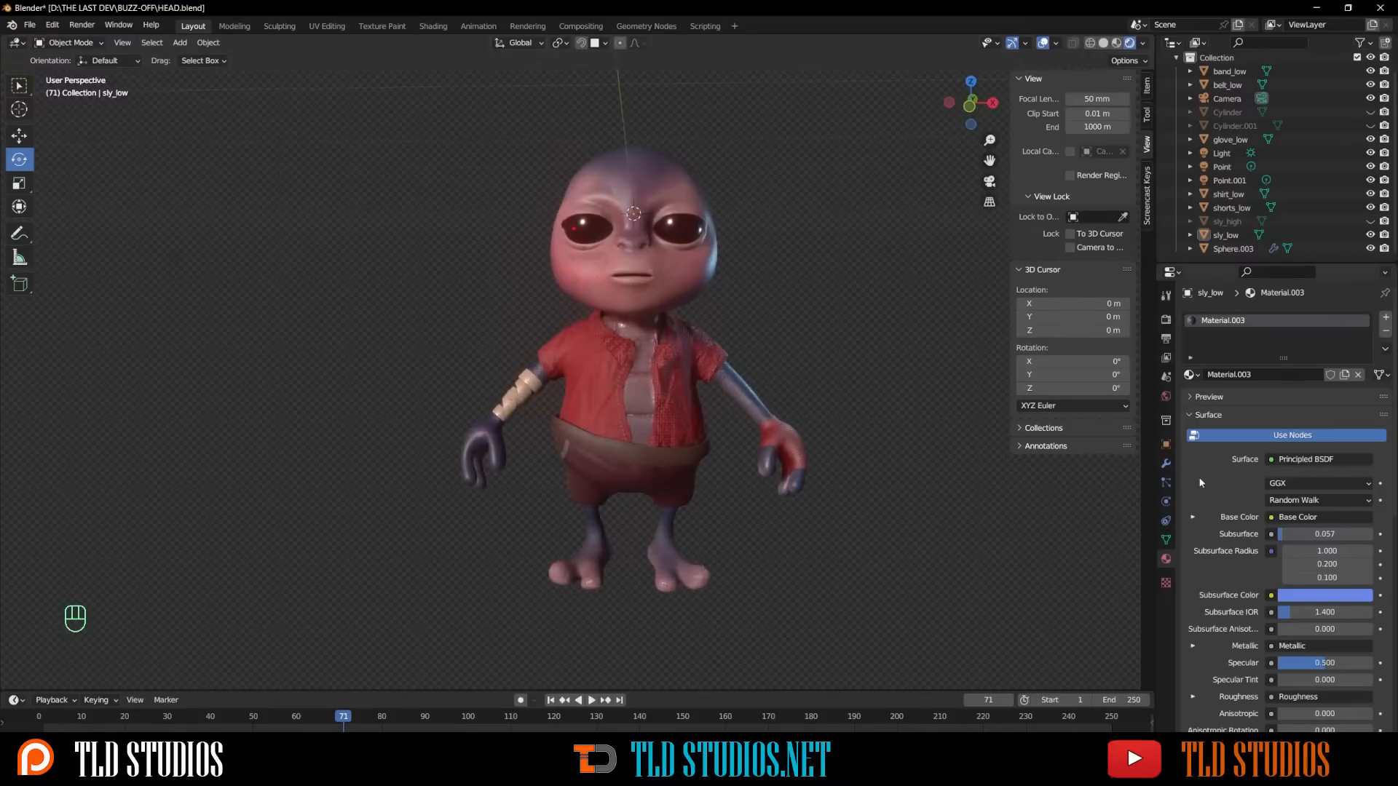
pyautogui.click(1309, 597)
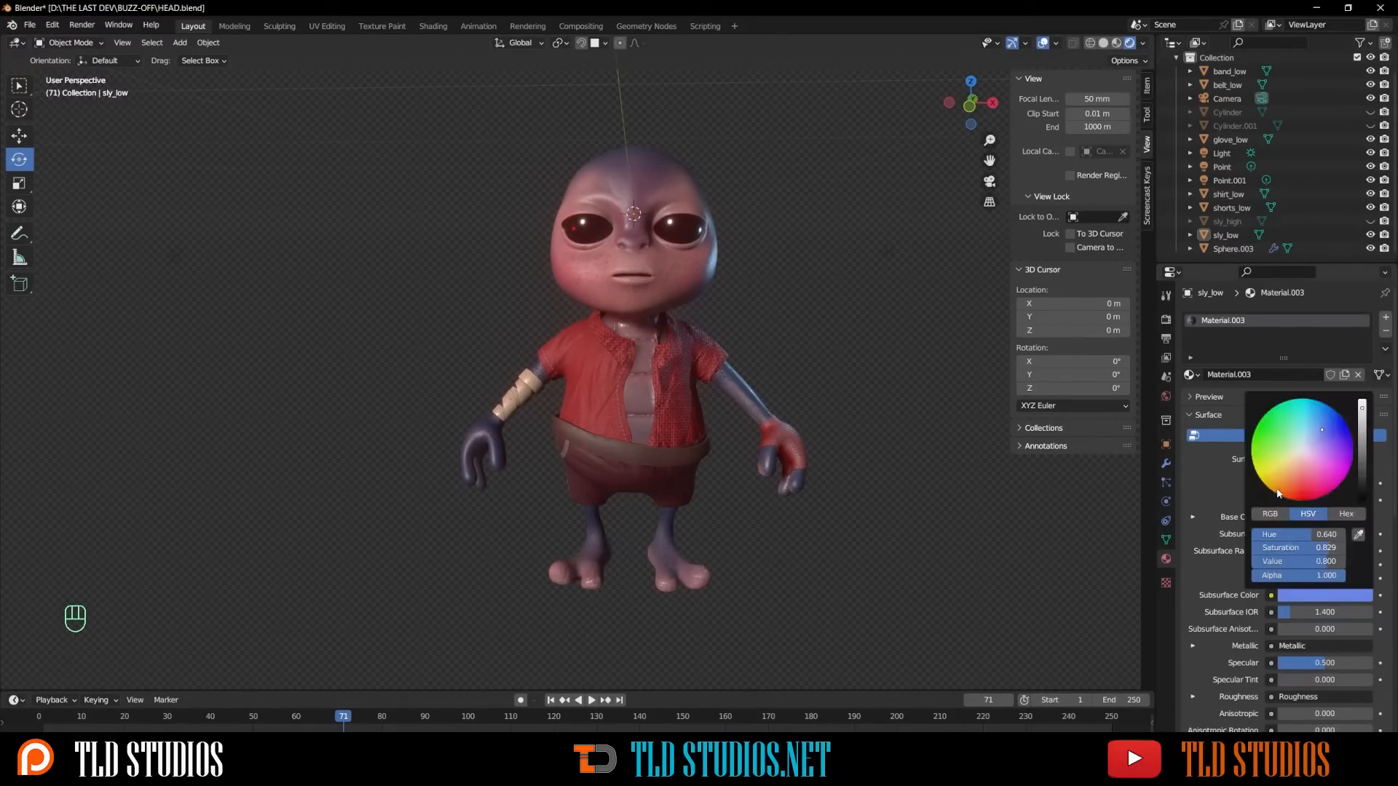
pyautogui.click(1284, 484)
pyautogui.moveTo(1286, 484)
pyautogui.mouseDown()
pyautogui.moveTo(1259, 421)
pyautogui.moveTo(1337, 455)
pyautogui.moveTo(1282, 493)
pyautogui.mouseUp()
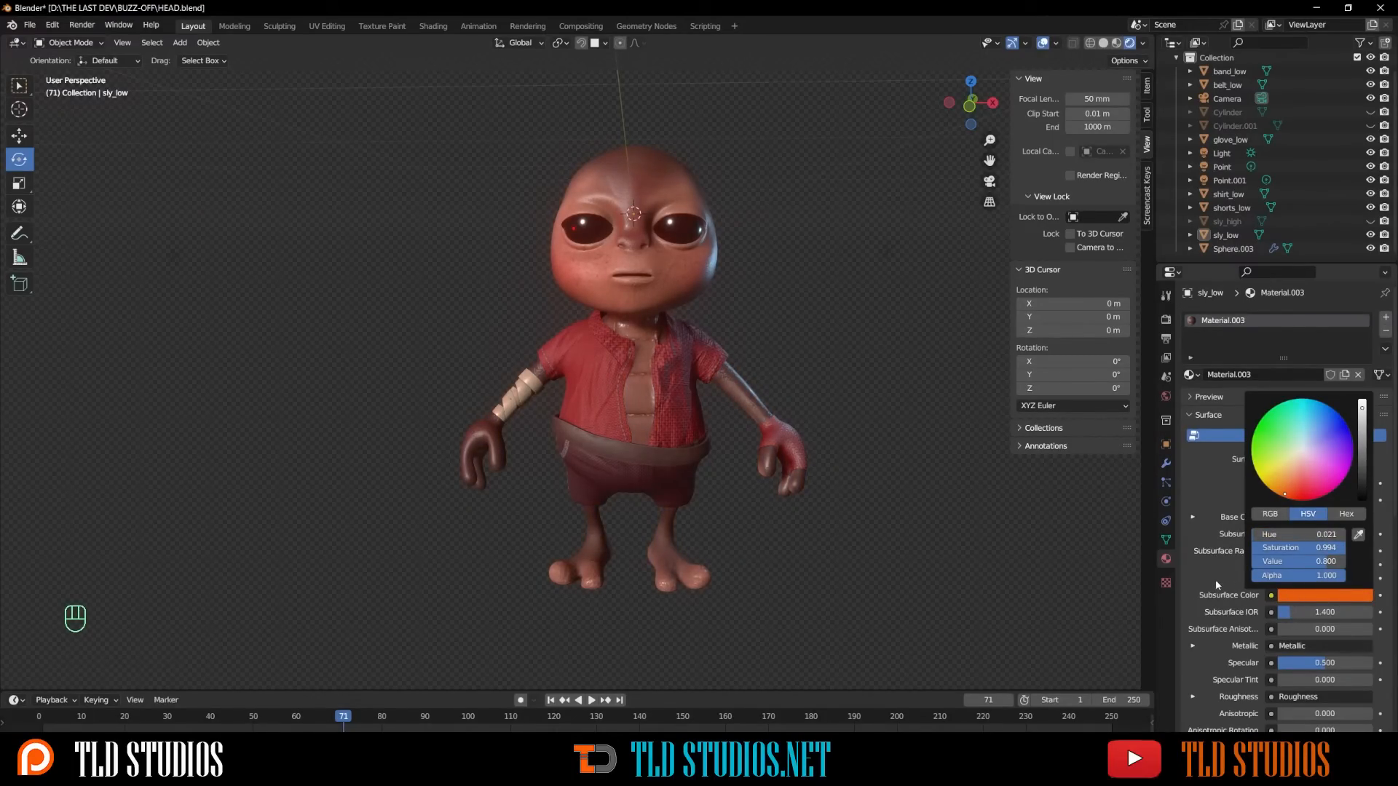
pyautogui.moveTo(1296, 535); pyautogui.dragTo(1275, 533)
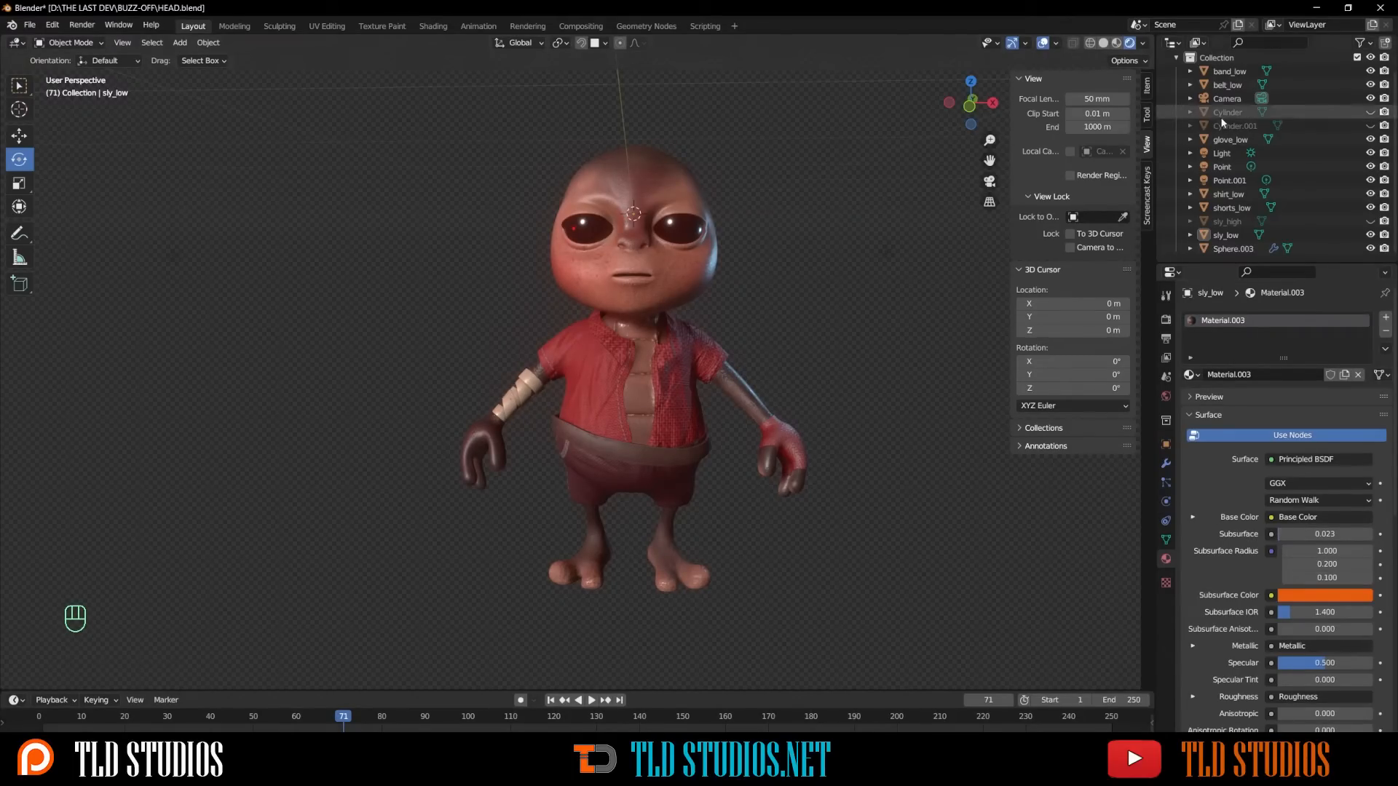
# - Unhide the two glasses rim objects in the scene
pyautogui.moveTo(1371, 112); pyautogui.dragTo(1371, 126)
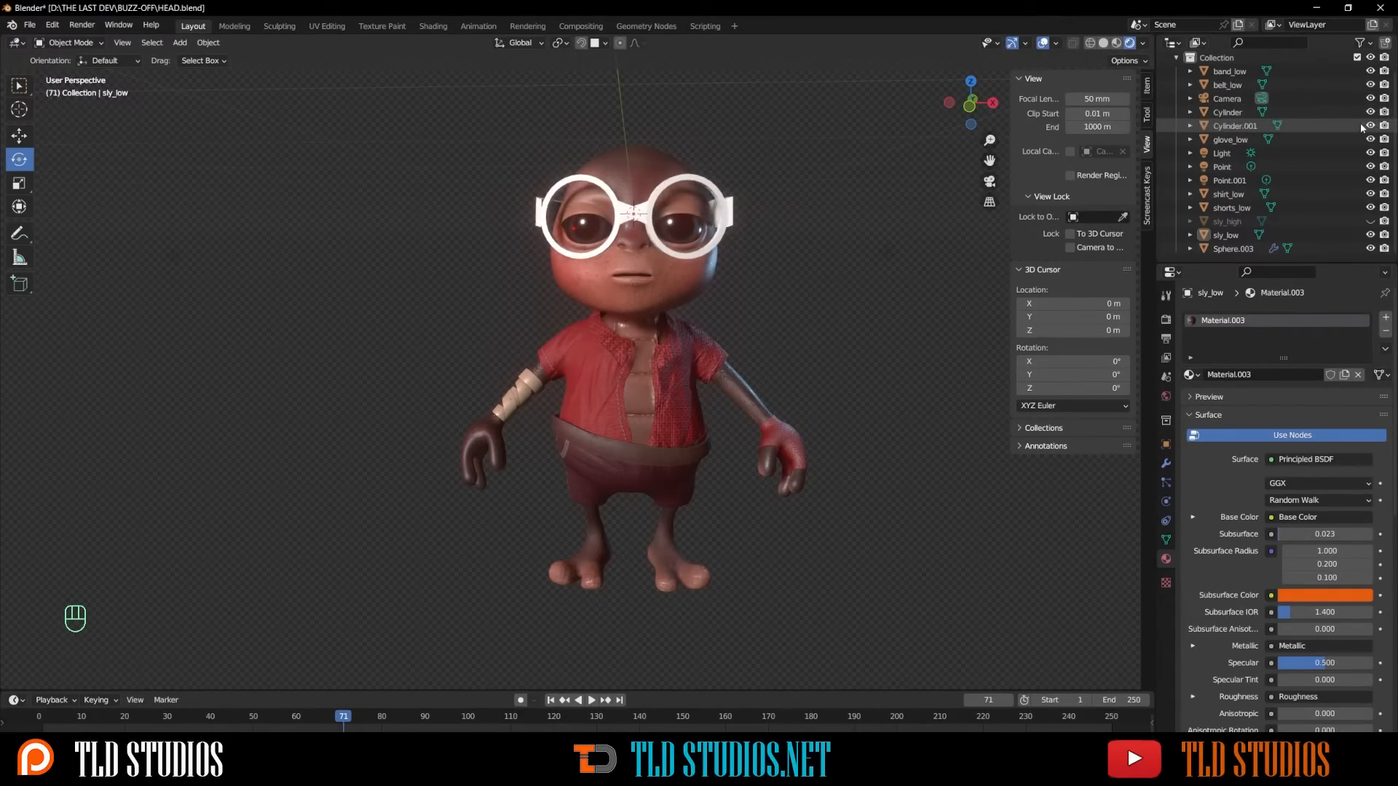
pyautogui.moveTo(849, 211); pyautogui.dragTo(810, 216, button='middle')
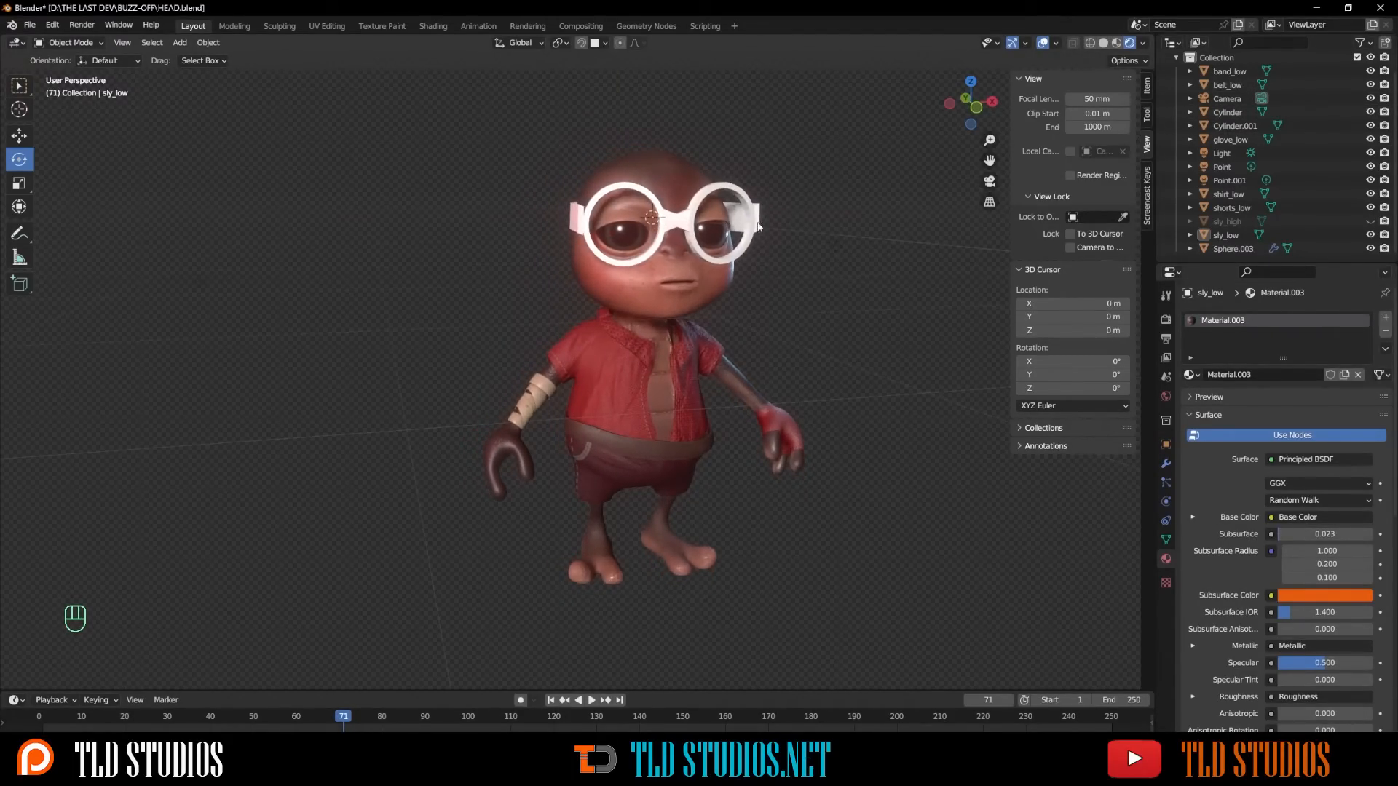
pyautogui.scroll(3, 734, 222)
pyautogui.scroll(-4, 732, 222)
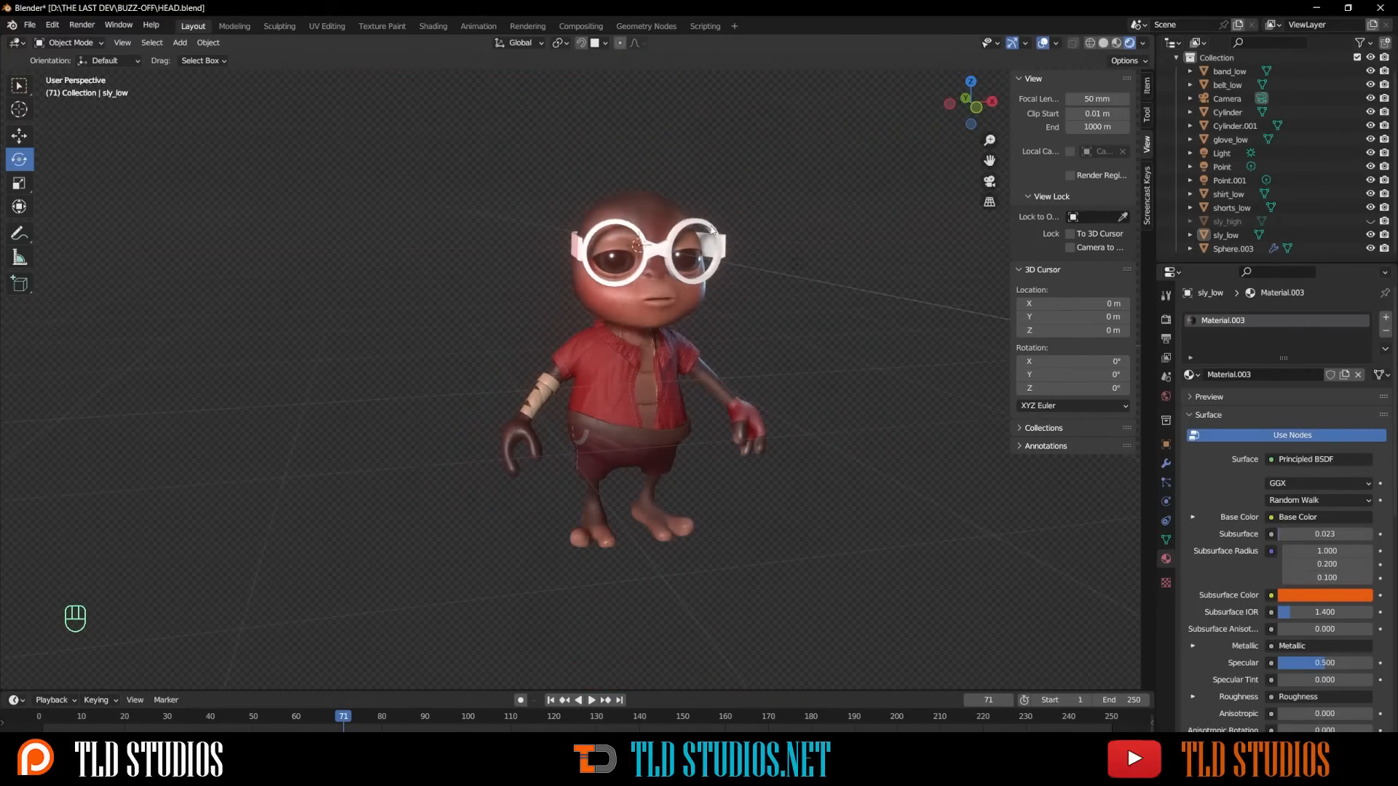
pyautogui.scroll(1, 712, 230)
# - Select one glasses rim and create a new material with an orange-red base color
pyautogui.click(712, 230)
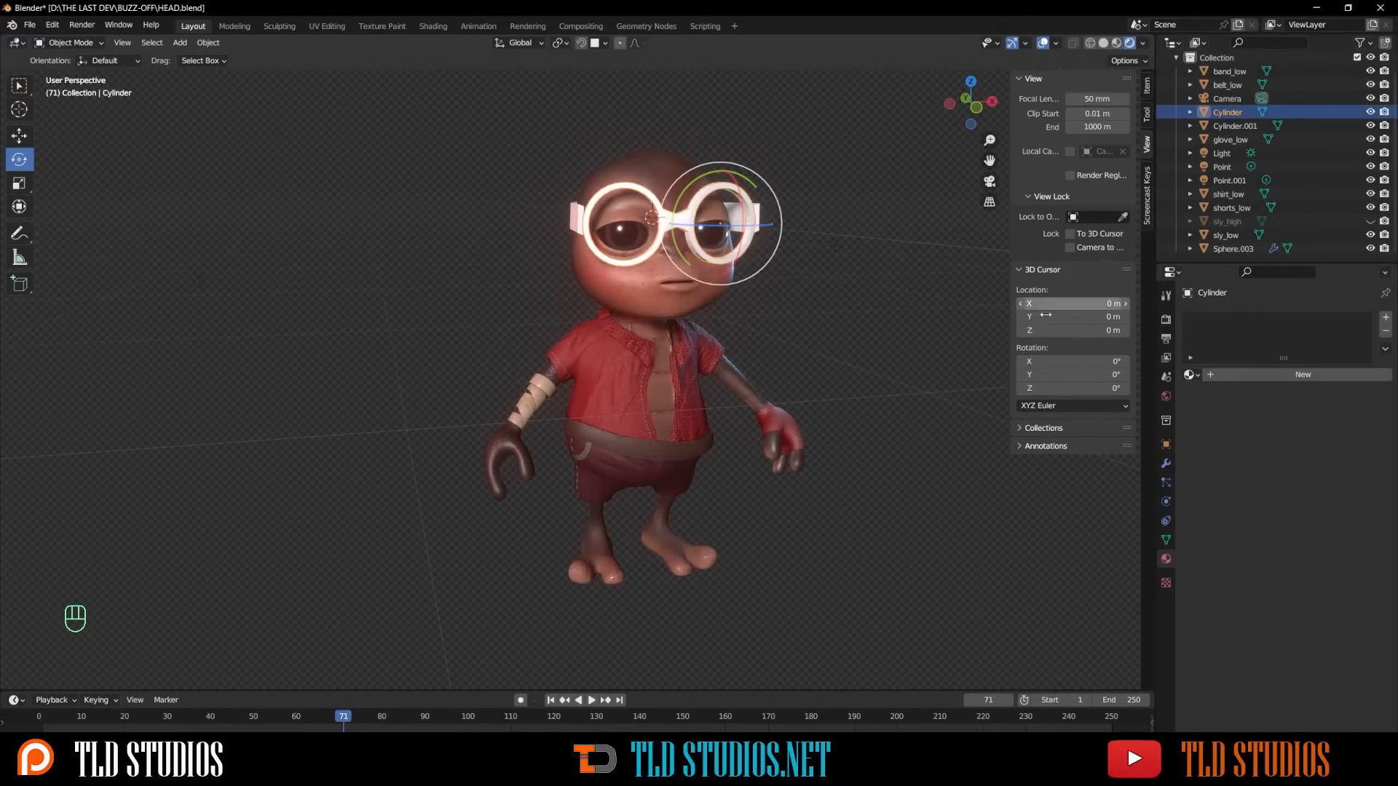
pyautogui.click(1243, 376)
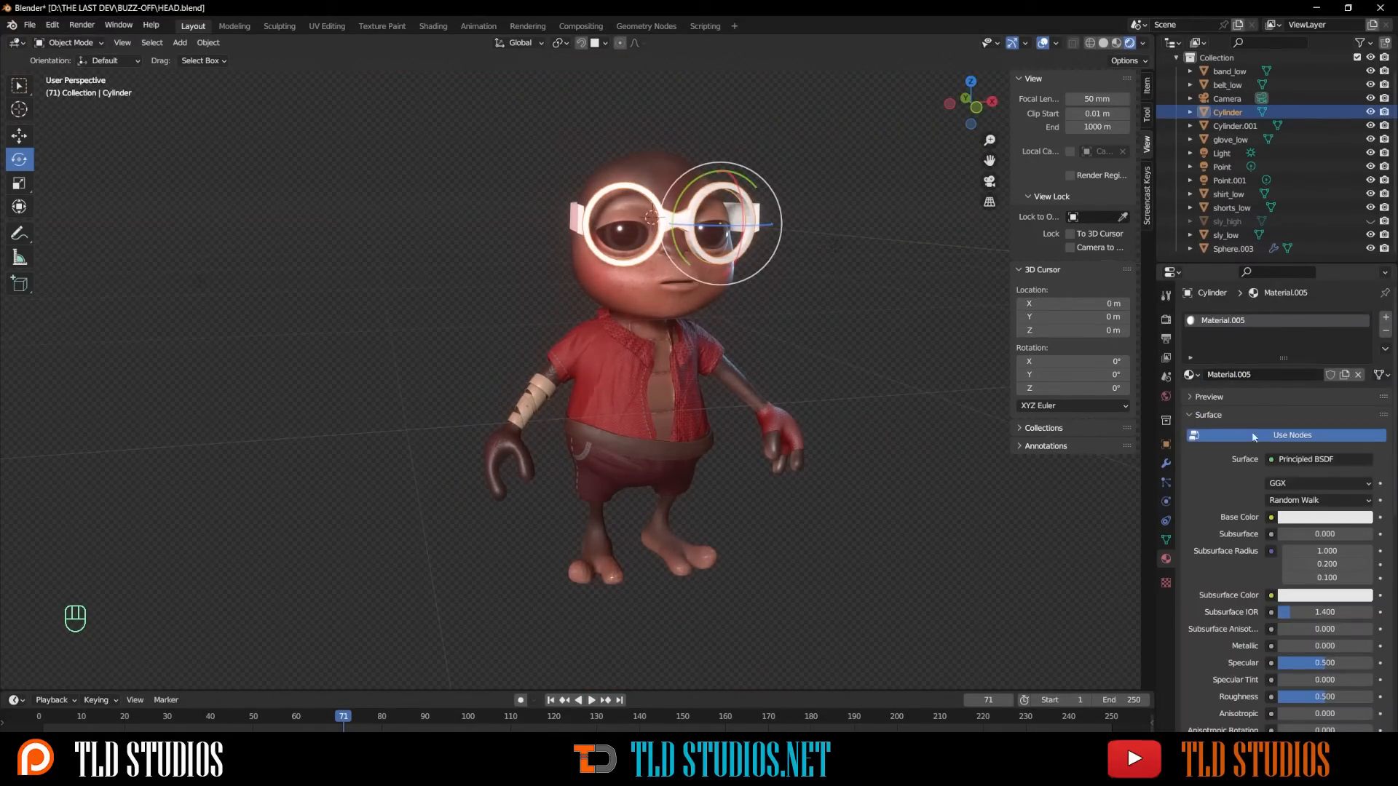
pyautogui.click(1312, 517)
pyautogui.moveTo(1304, 397)
pyautogui.mouseDown()
pyautogui.moveTo(1301, 422)
pyautogui.moveTo(1291, 412)
pyautogui.mouseUp()
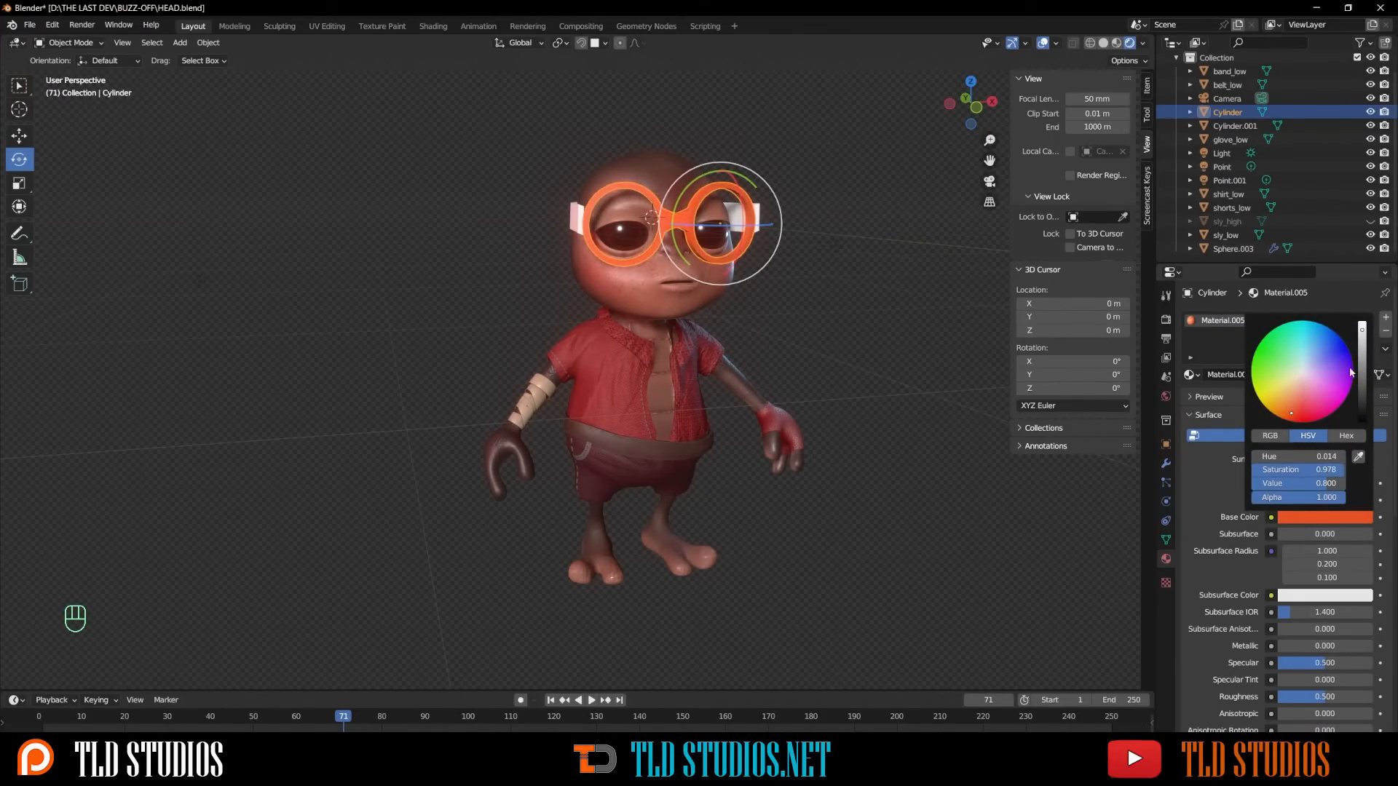
pyautogui.moveTo(1362, 374)
pyautogui.mouseDown()
pyautogui.moveTo(1362, 393)
pyautogui.moveTo(1362, 348)
pyautogui.mouseUp()
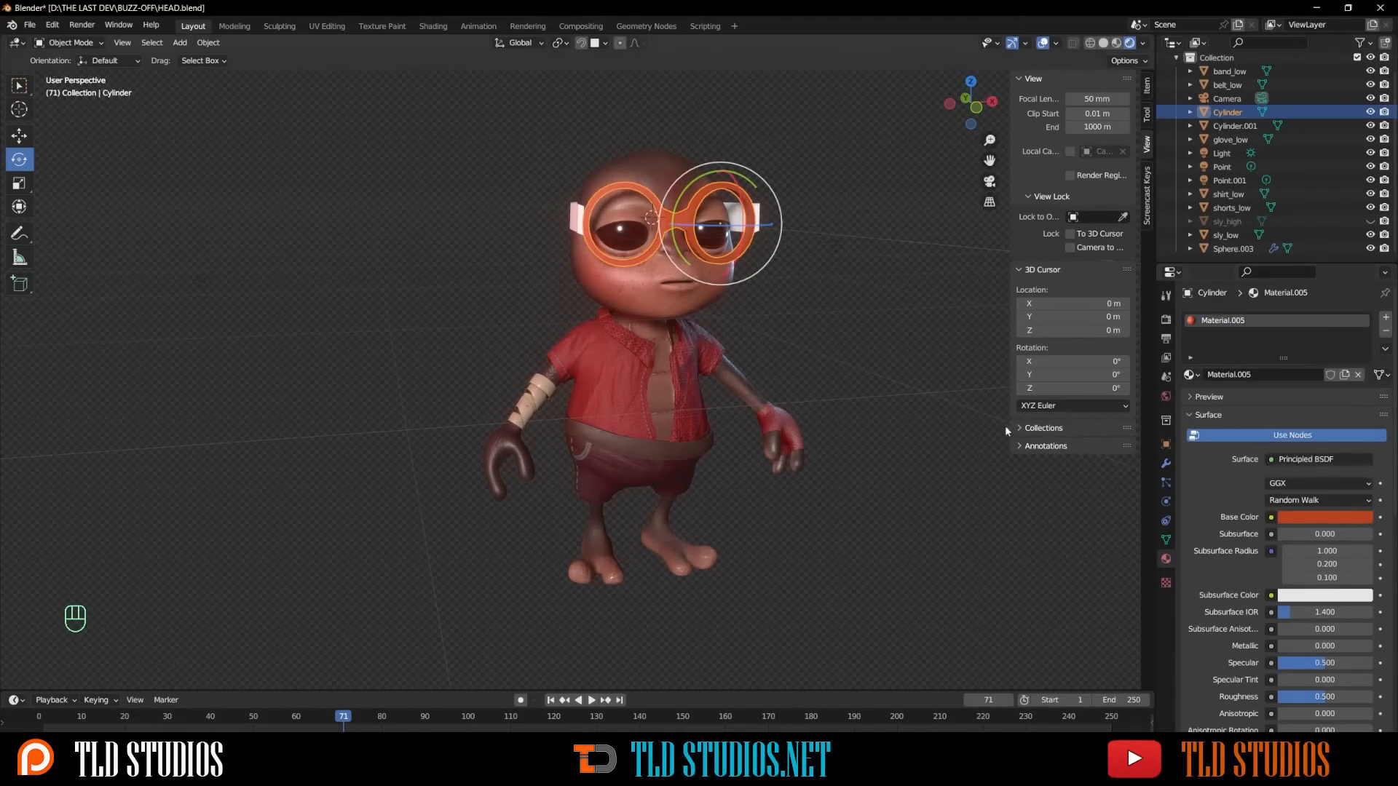
# - Rename the new material as orange
pyautogui.click(1232, 379)
pyautogui.write('orange')
pyautogui.press('Return')
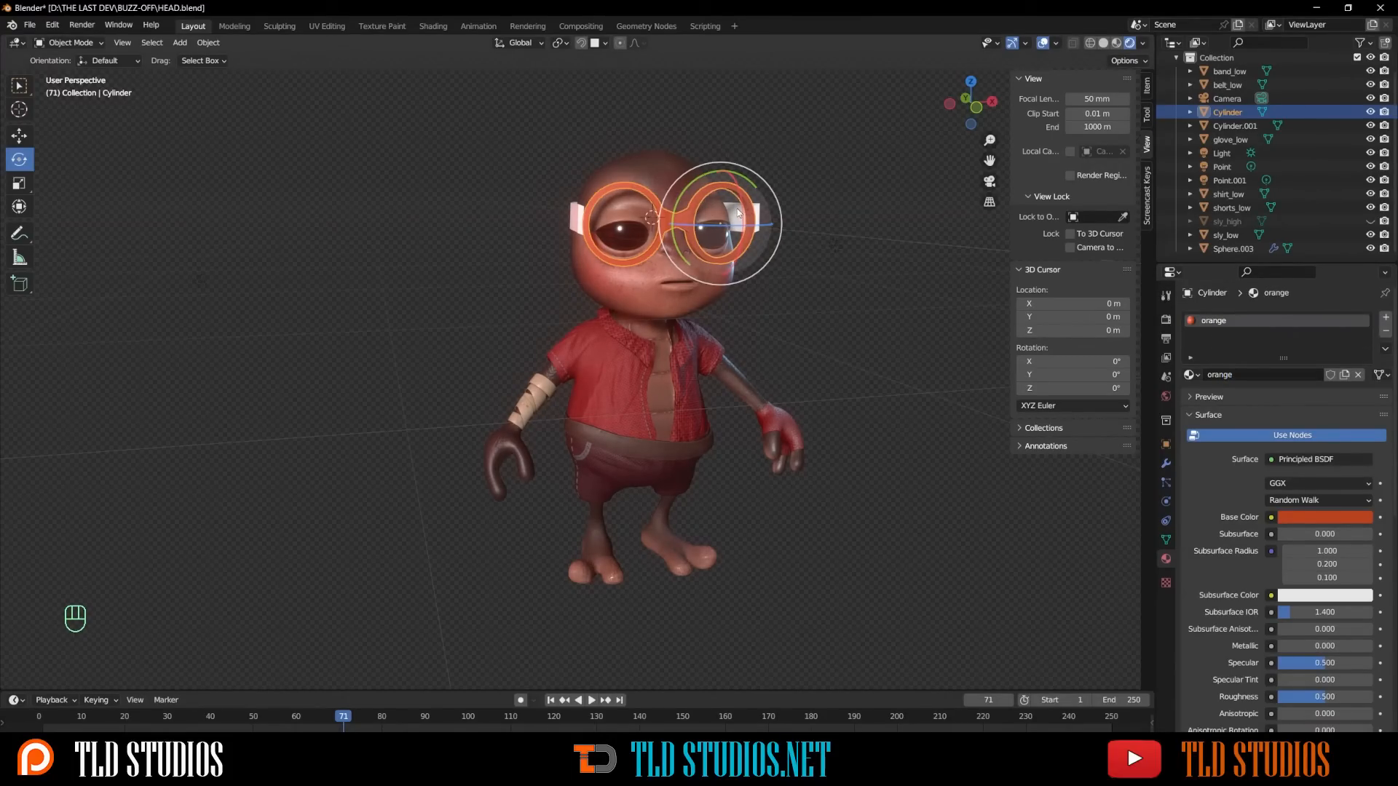
# - Select the other glasses rim, assign the existing orange material to it, and deselect
pyautogui.click(748, 214)
pyautogui.click(1192, 375)
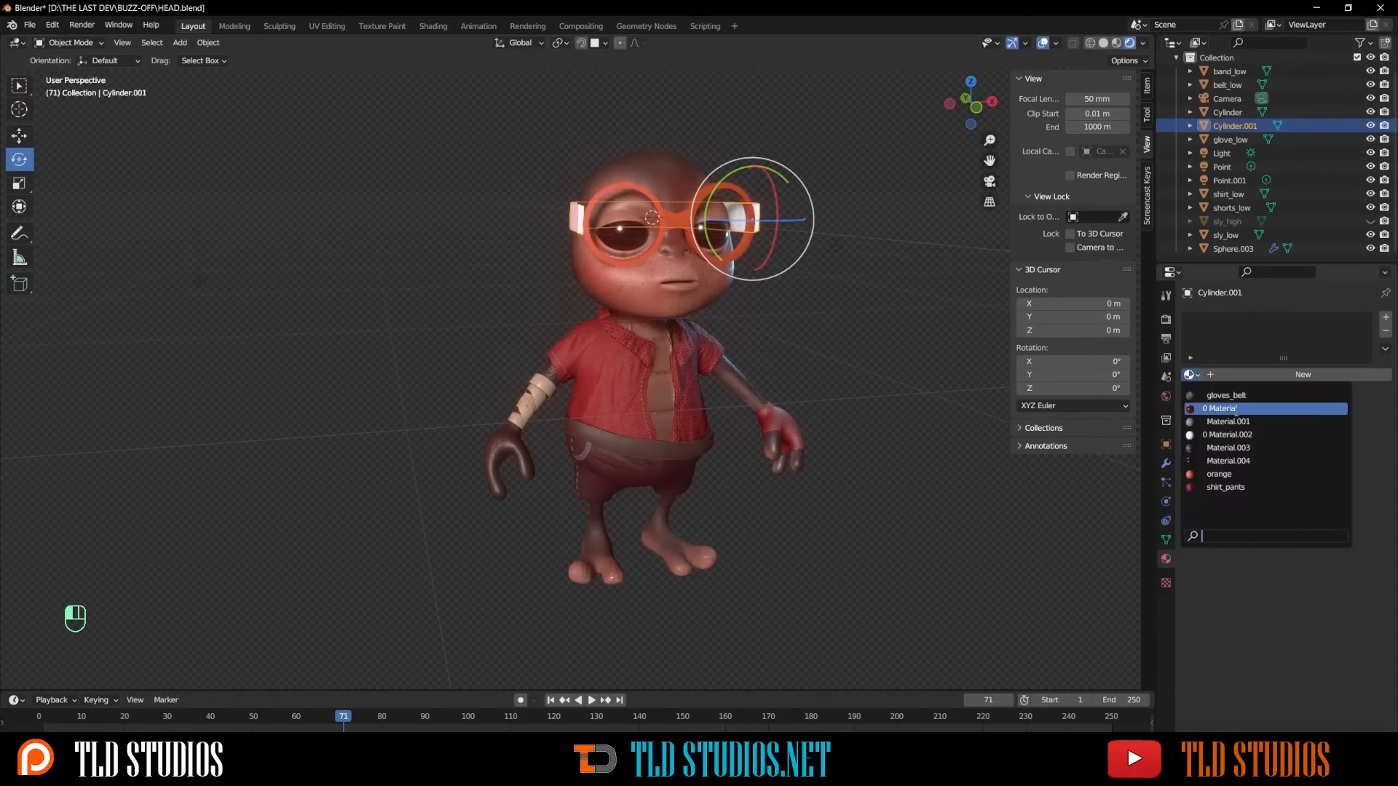
pyautogui.click(1220, 474)
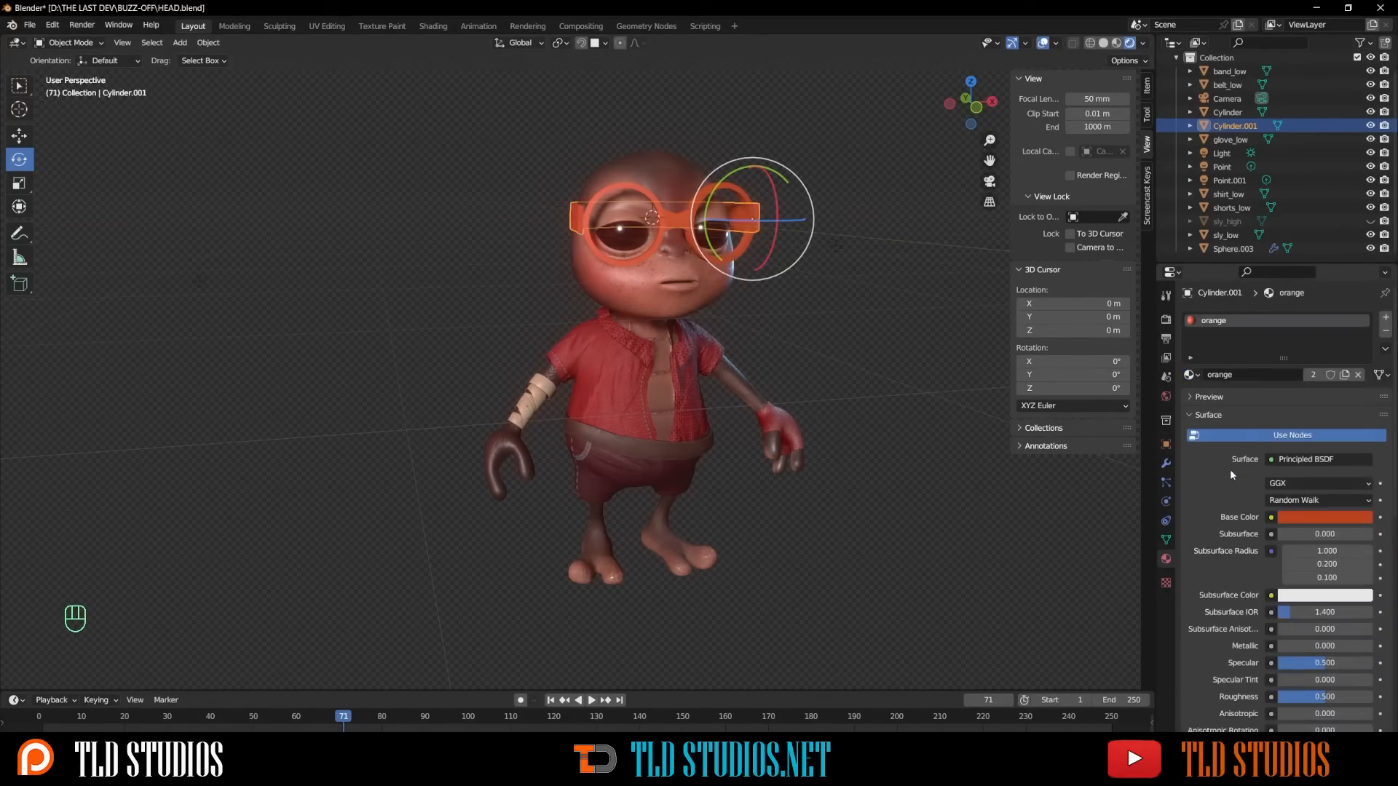
pyautogui.click(845, 325)
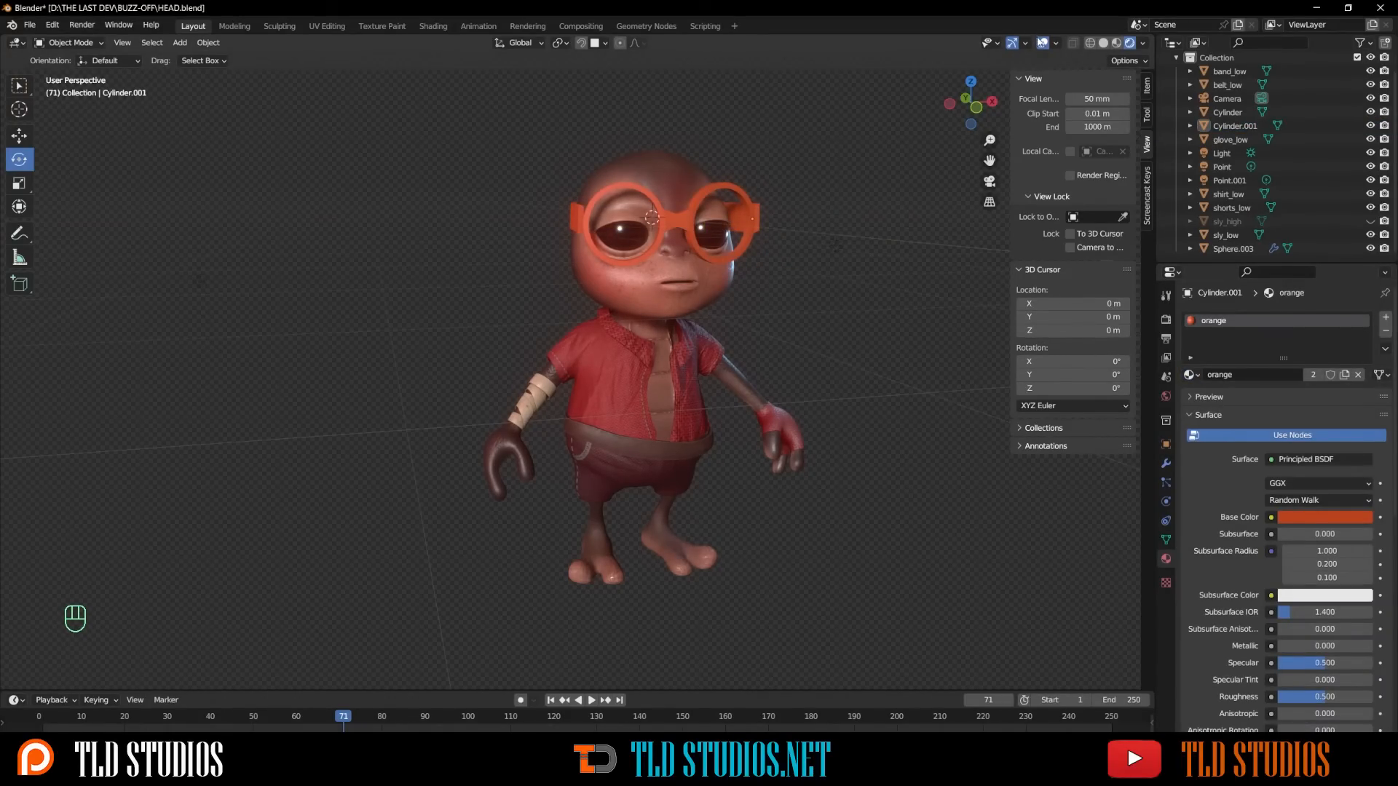
# - Turn off viewport overlays and orbit around the character to review the glasses
pyautogui.click(1042, 42)
pyautogui.scroll(2, 722, 320)
pyautogui.scroll(-1, 730, 325)
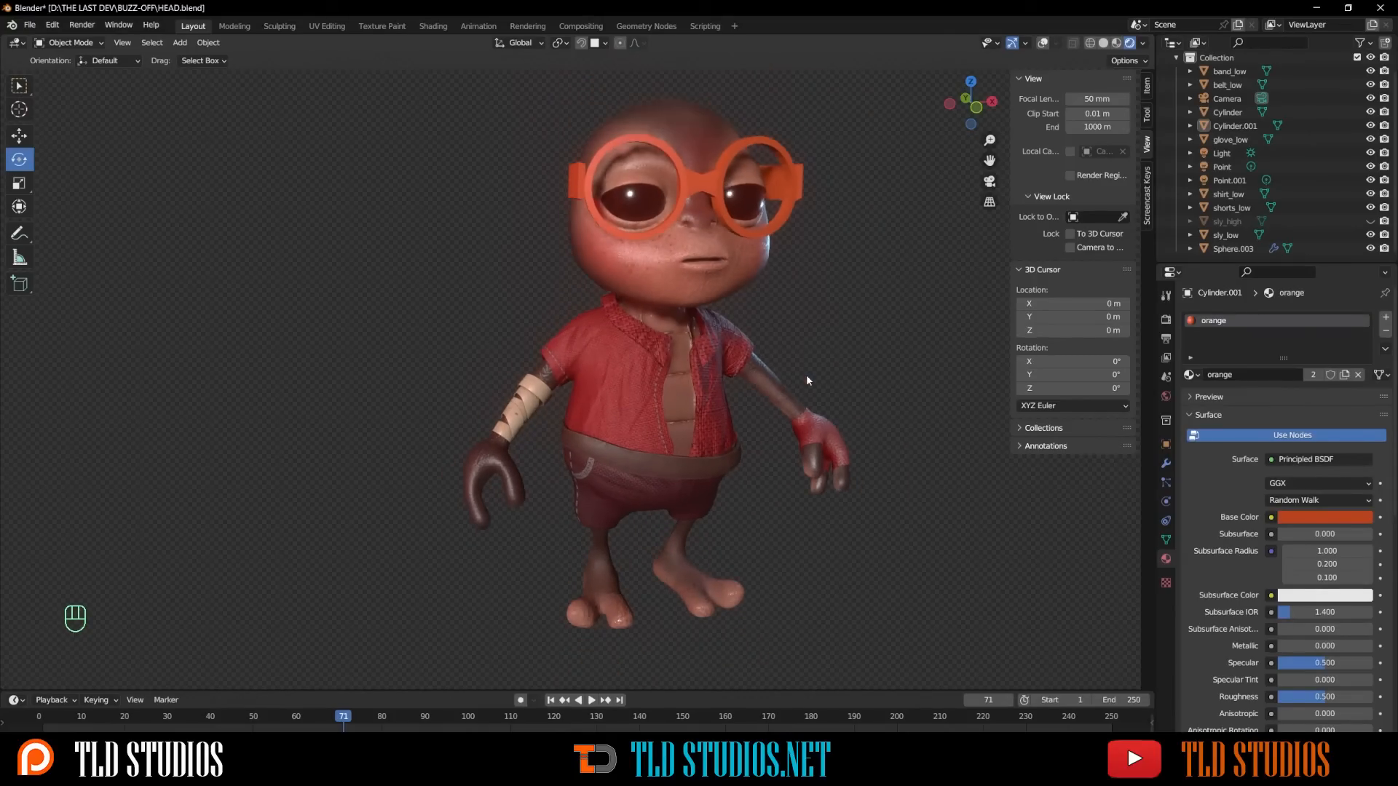
pyautogui.moveTo(876, 564); pyautogui.dragTo(2, 482, button='middle')
pyautogui.moveTo(309, 453); pyautogui.dragTo(506, 455, button='middle')
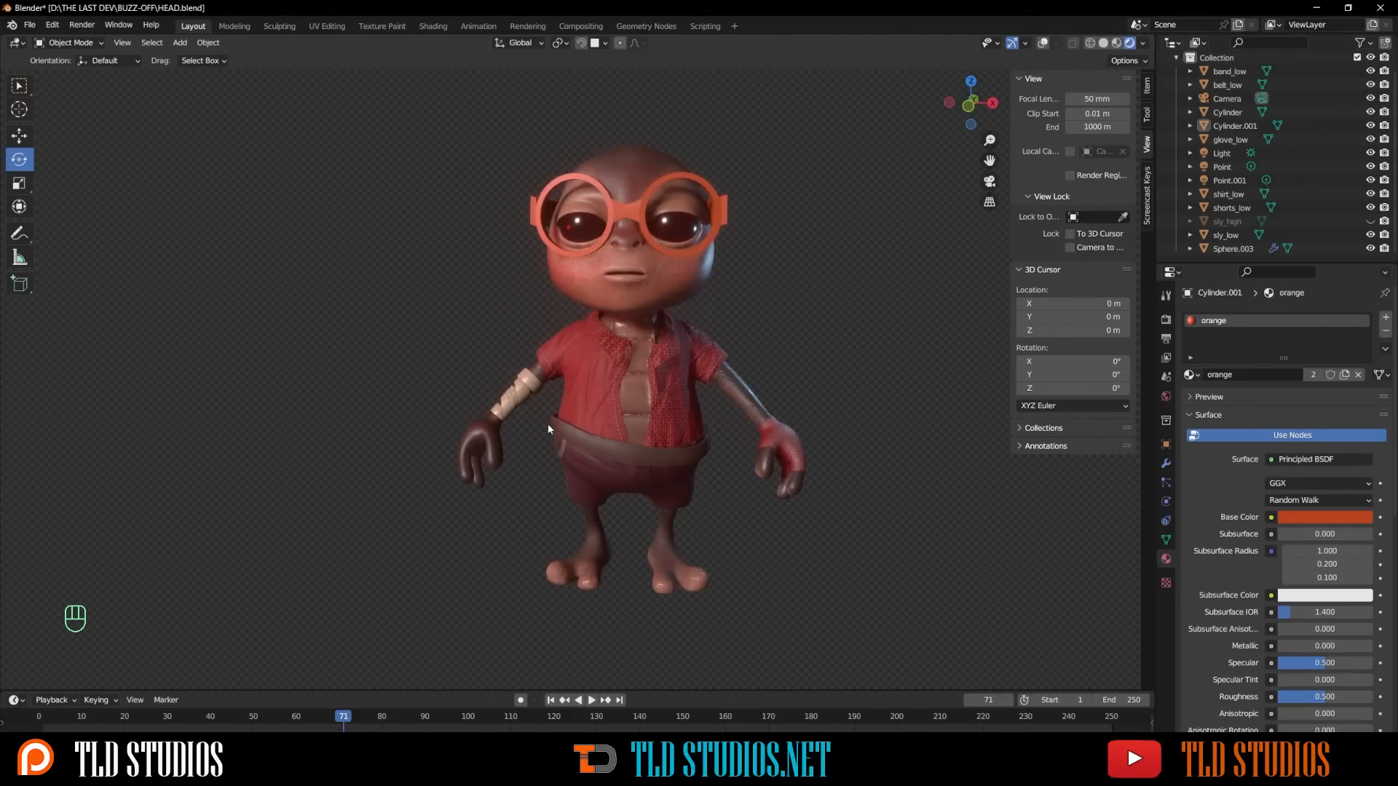
pyautogui.scroll(2, 586, 394)
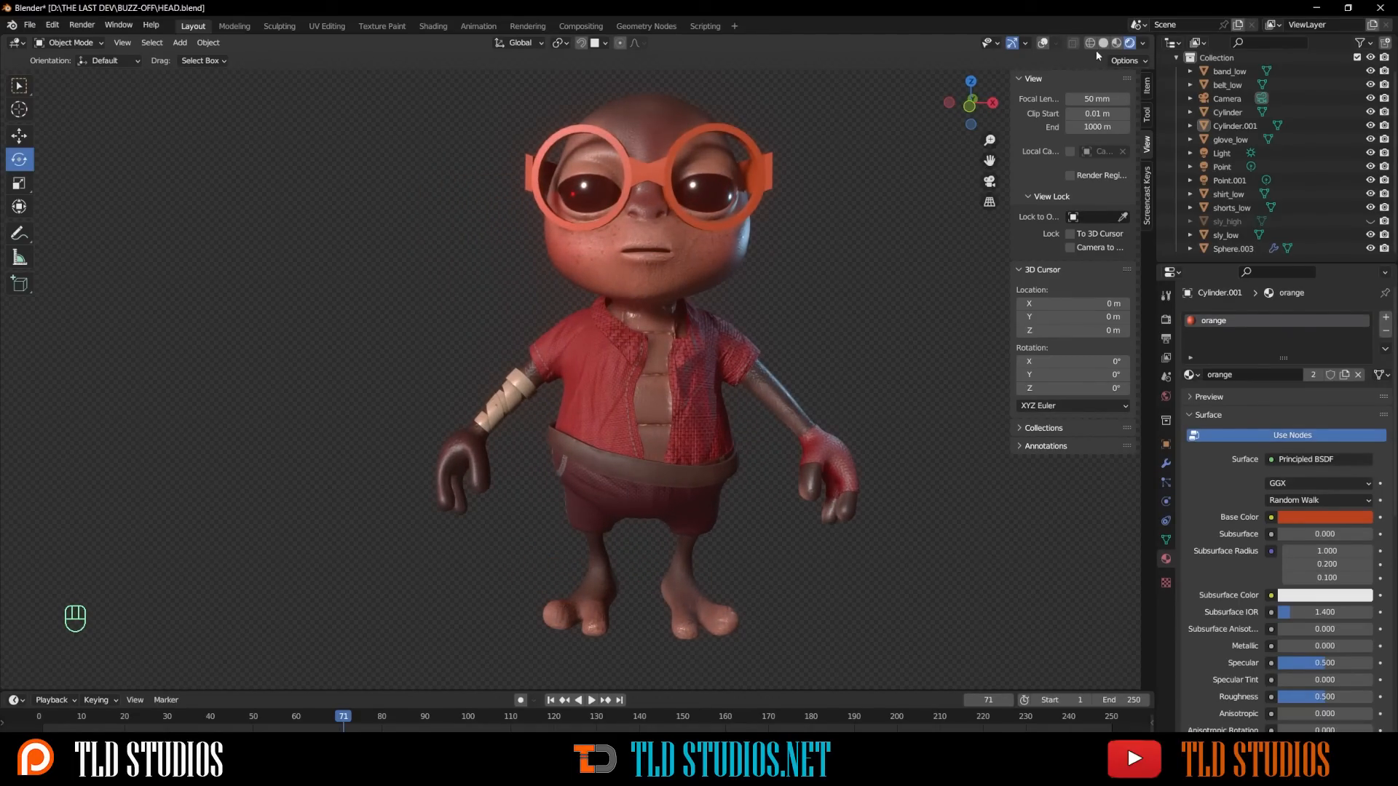
# - Switch to rendered shading and inspect the character's materials up close
pyautogui.click(1117, 43)
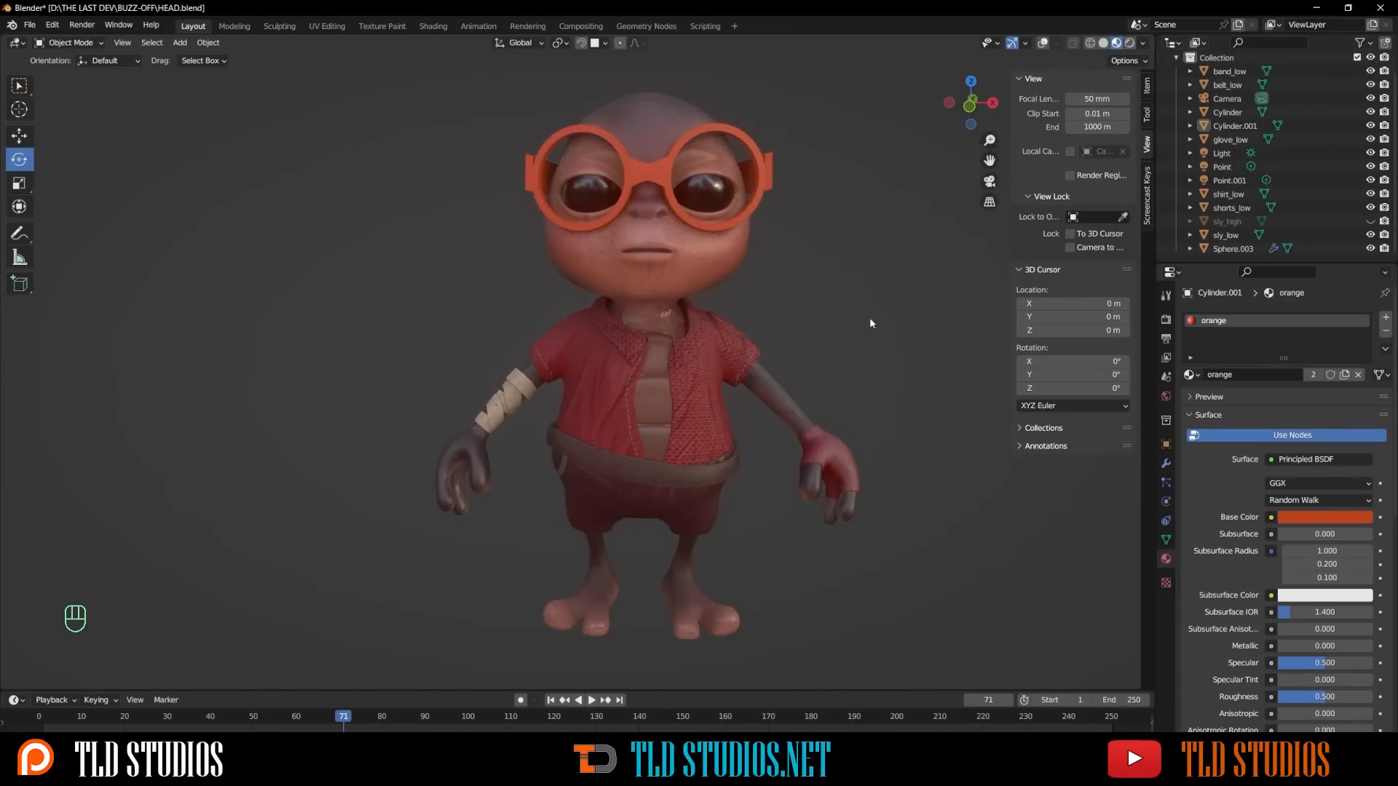
pyautogui.scroll(2, 734, 353)
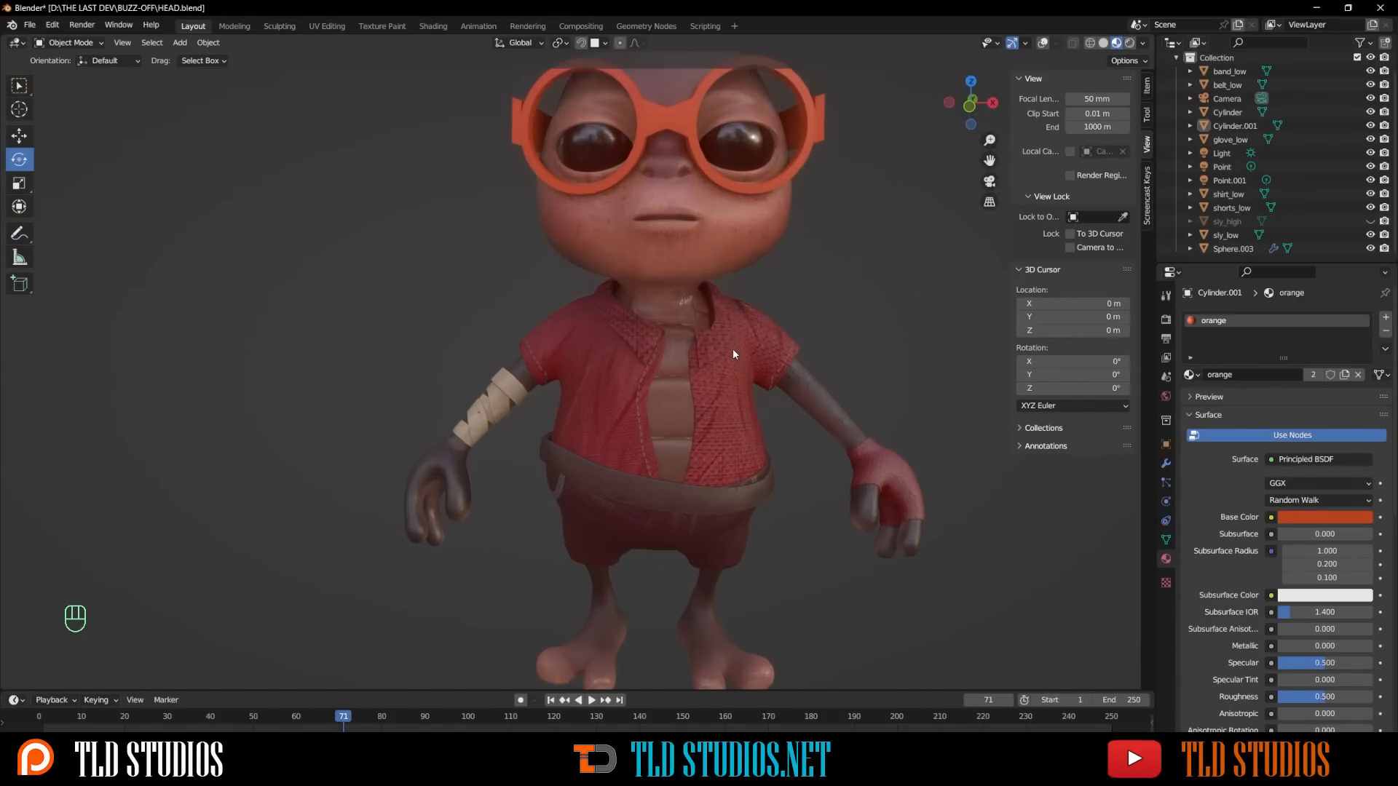
pyautogui.scroll(-2, 733, 348)
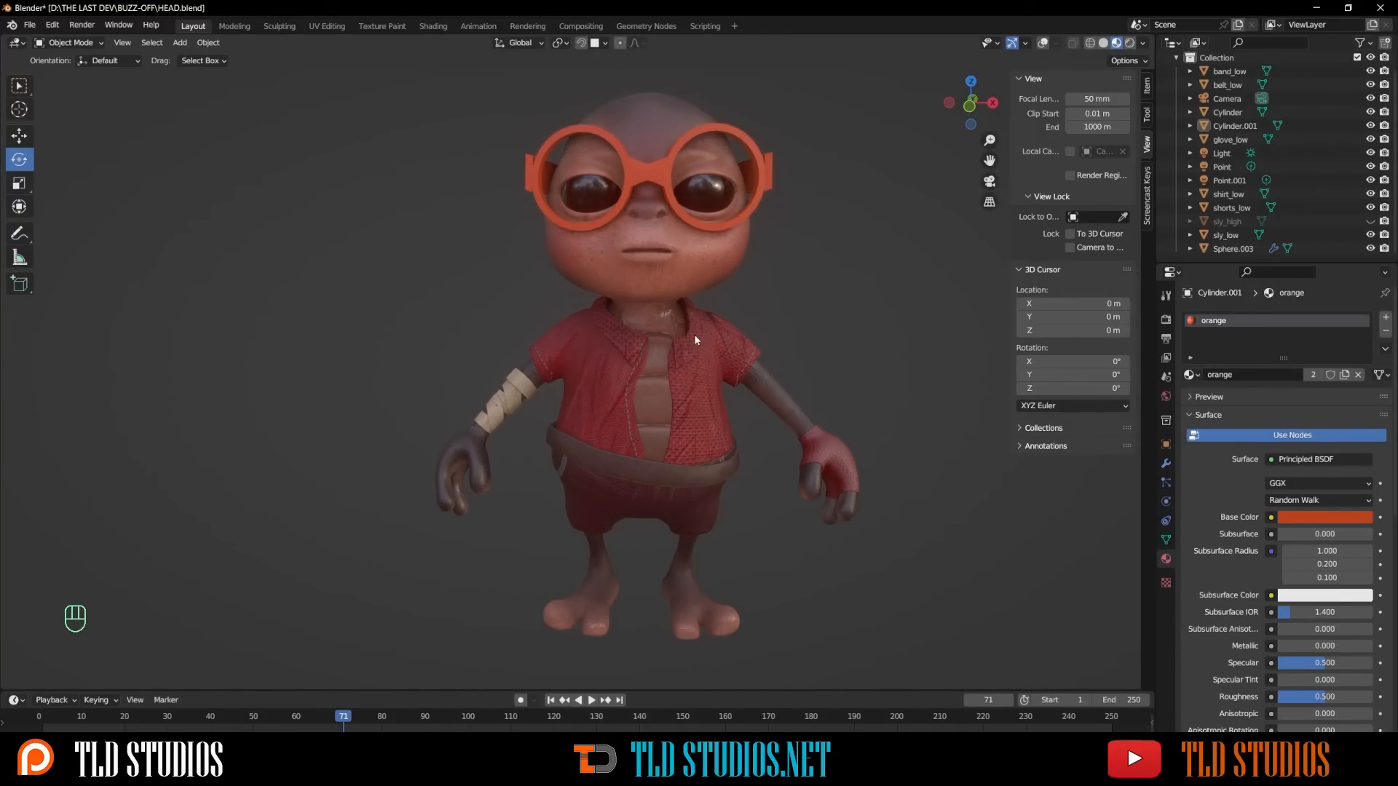
pyautogui.moveTo(732, 348)
pyautogui.mouseDown(button='middle')
pyautogui.moveTo(801, 335)
pyautogui.moveTo(748, 341)
pyautogui.moveTo(723, 325)
pyautogui.mouseUp(button='middle')
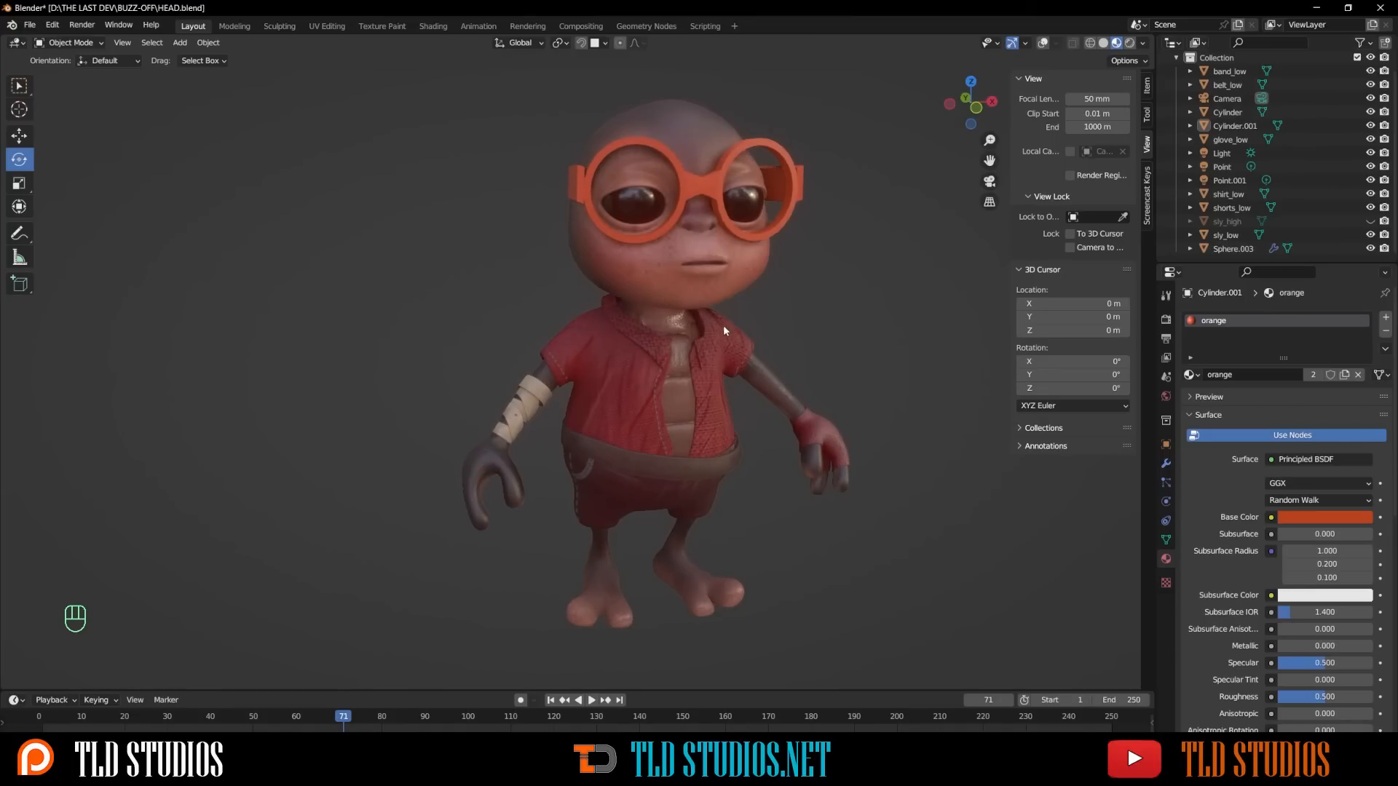
pyautogui.scroll(3, 715, 255)
pyautogui.scroll(-3, 715, 256)
pyautogui.moveTo(715, 255); pyautogui.dragTo(696, 262, button='middle')
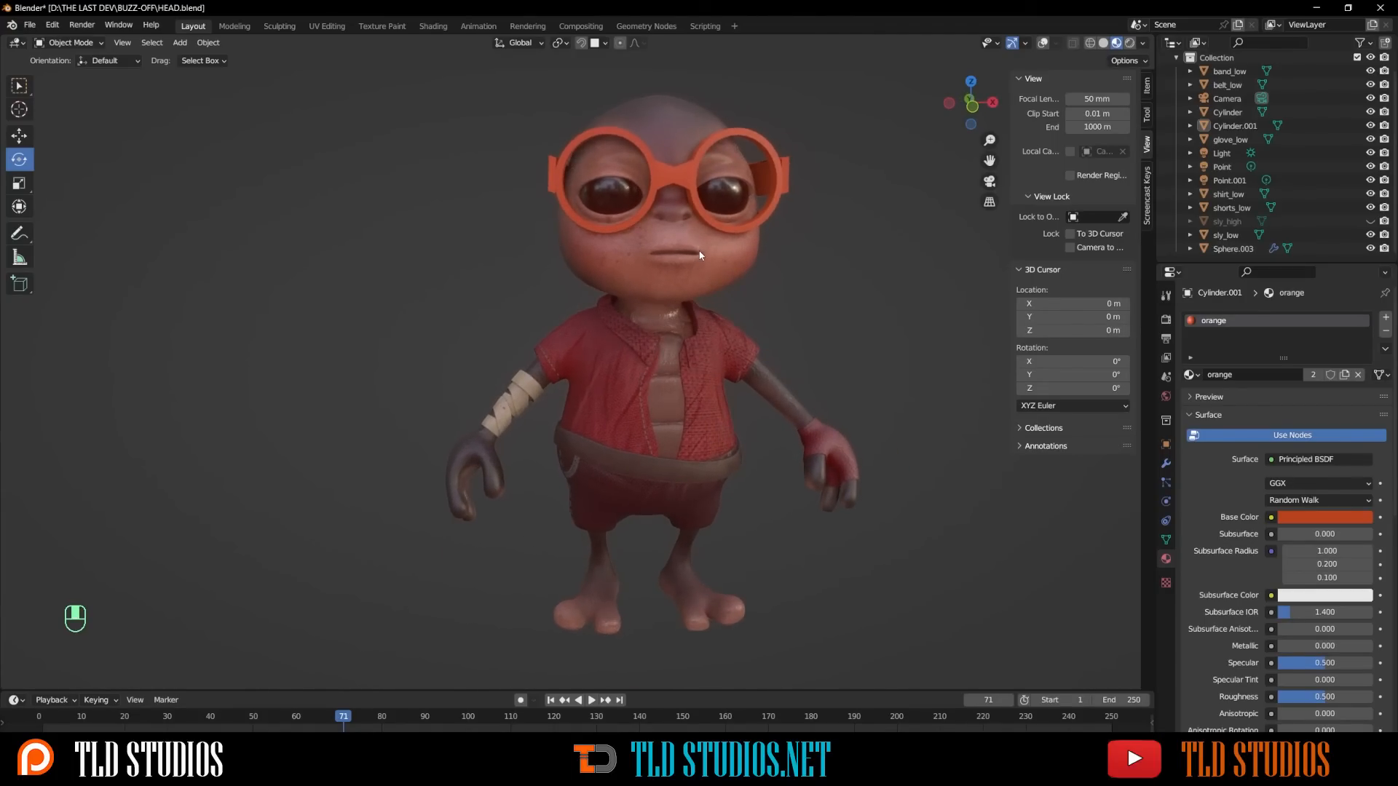